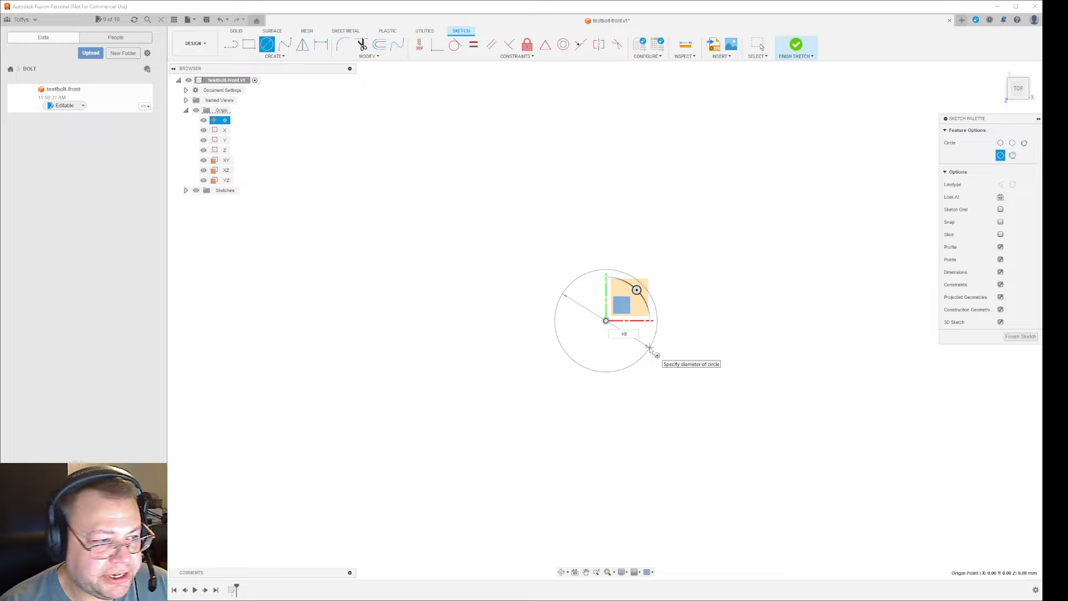
Set the circle centred on the origin to a 40 mm diameter and extrude it 20 mm into a new body
{"action": "key", "text": "Return"}
{"action": "key", "text": "Escape"}
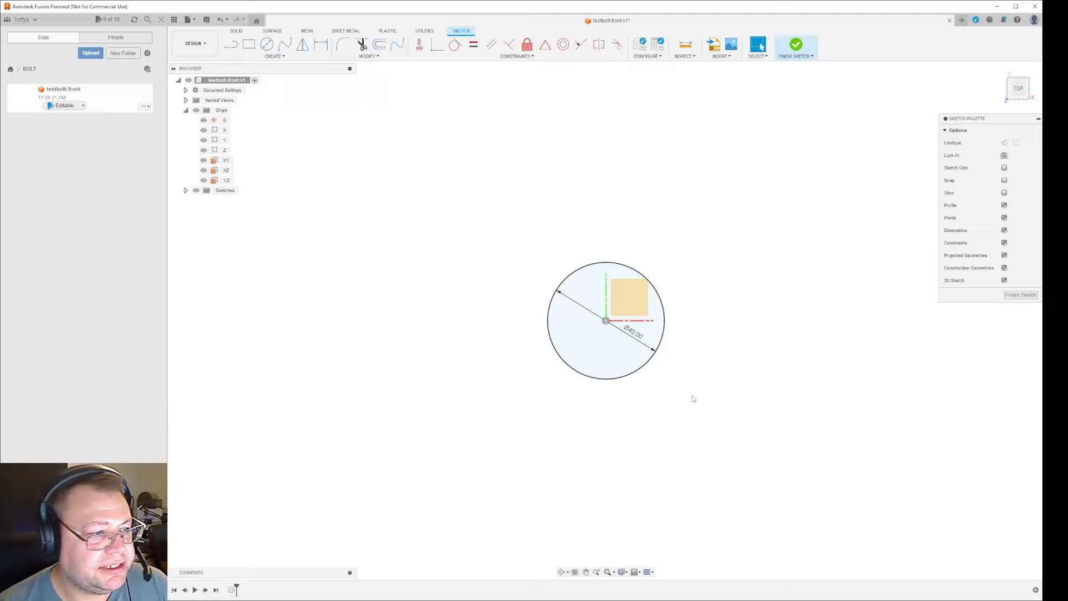
{"action": "key", "text": "e"}
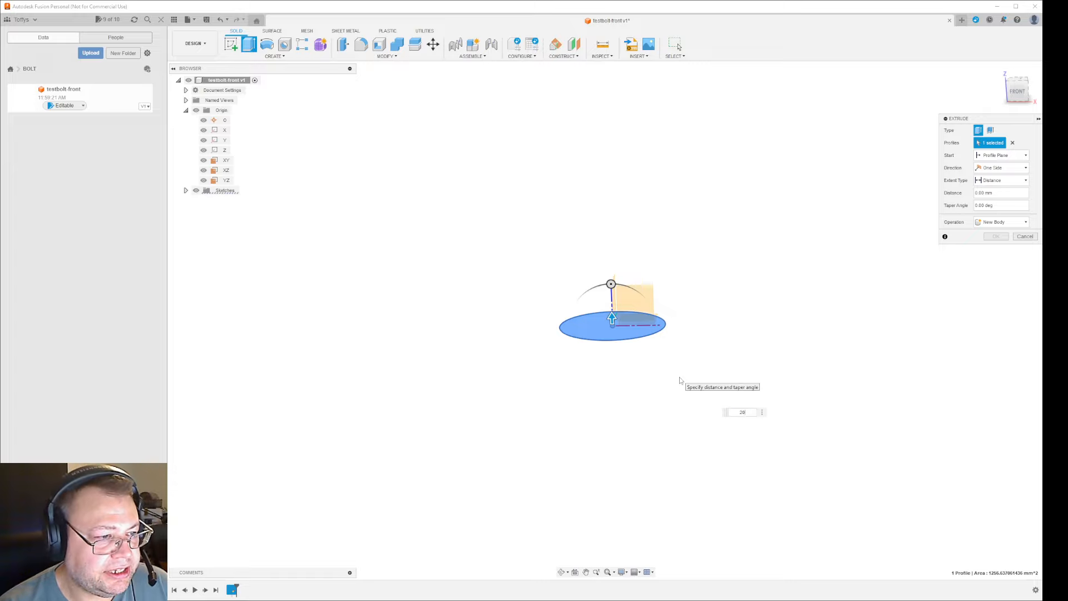
{"action": "key", "text": "Return"}
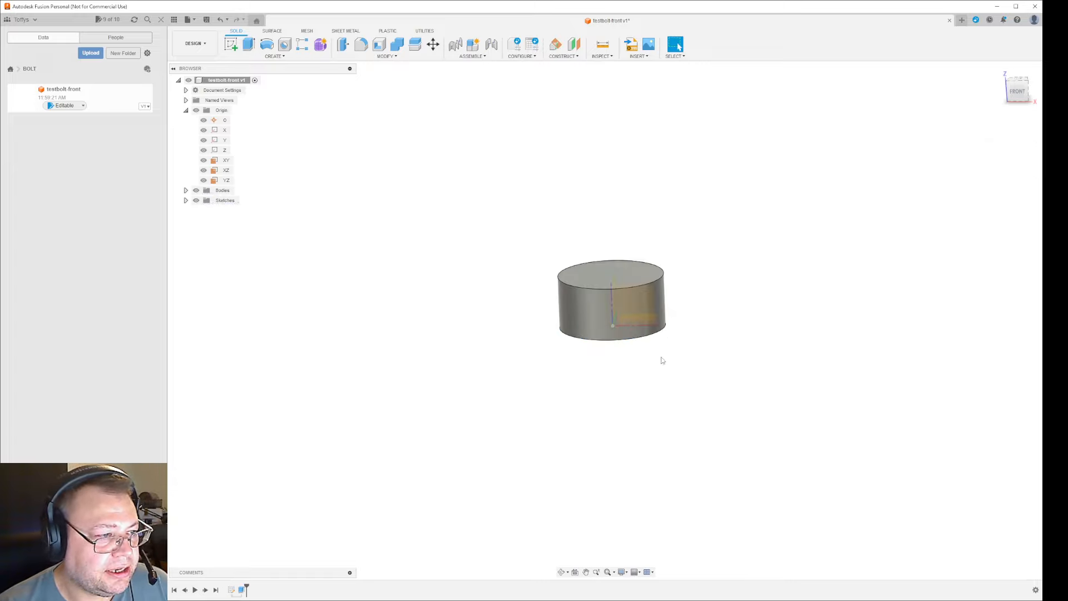
Edit the cylinder's extrude feature and set its distance to 80 mm
{"action": "right_click", "coordinate": [241, 590]}
{"action": "left_click", "coordinate": [300, 504]}
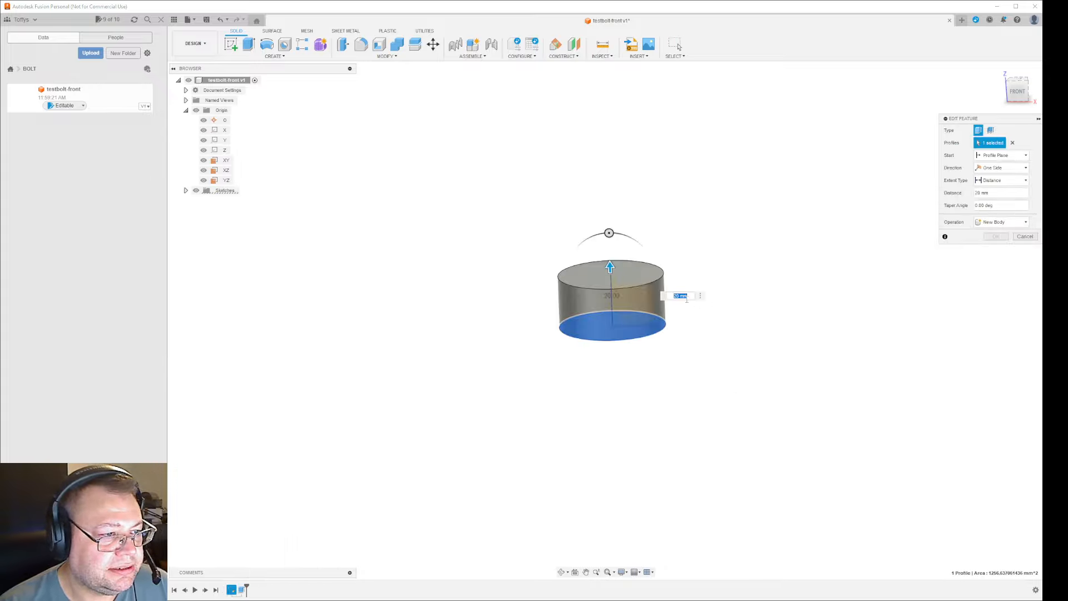
{"action": "type", "text": "80"}
{"action": "key", "text": "Return"}
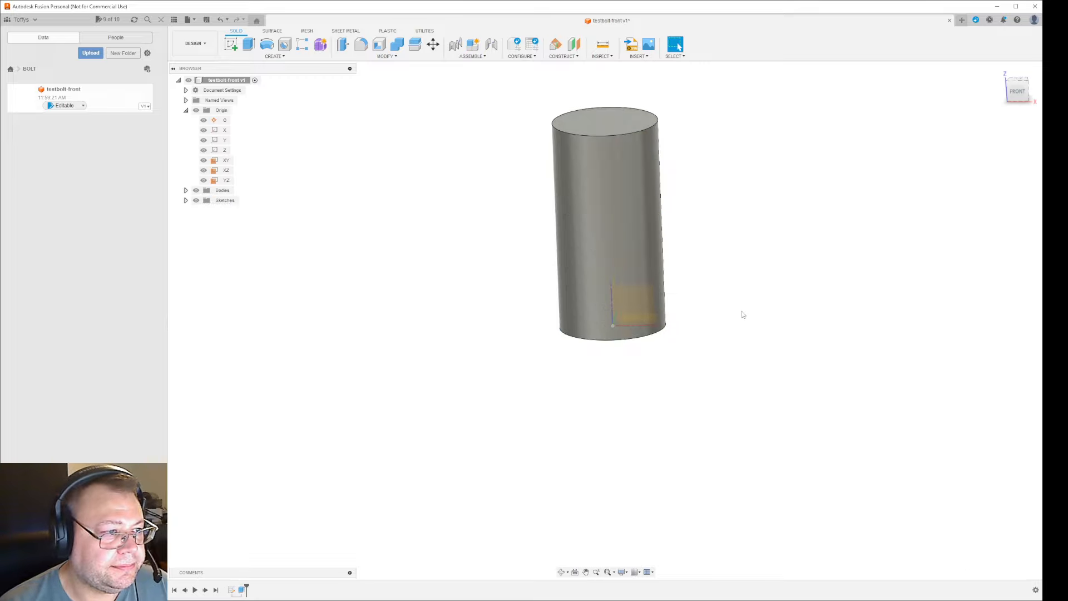
Create an offset construction plane on the cylinder's top face with a distance of 0 mm
{"action": "middle_click_drag", "start_coordinate": [730, 278], "coordinate": [734, 367]}
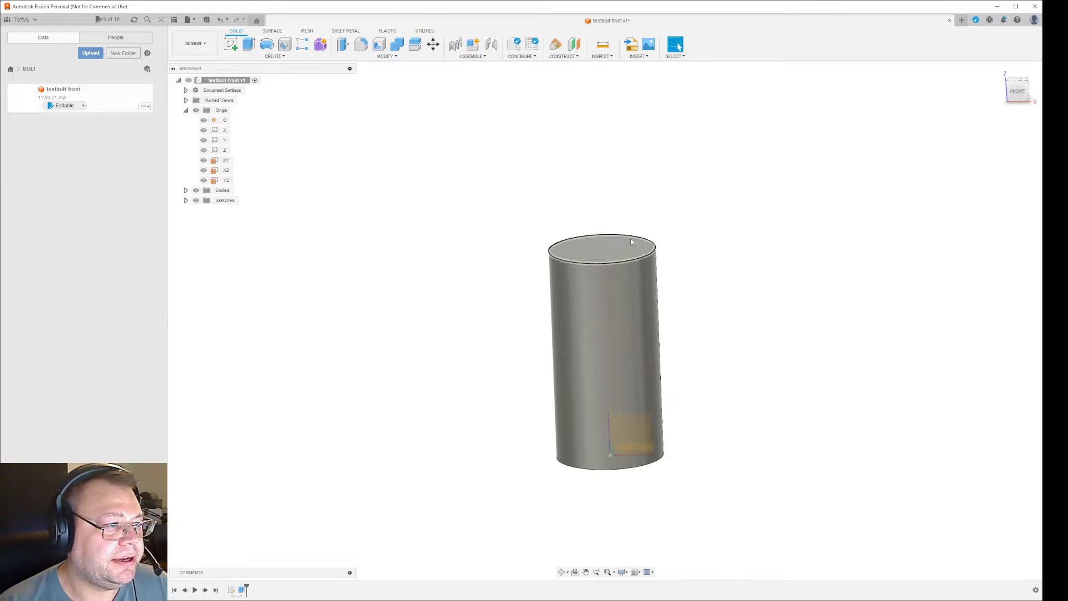
{"action": "left_click", "coordinate": [625, 257]}
{"action": "left_click", "coordinate": [574, 44]}
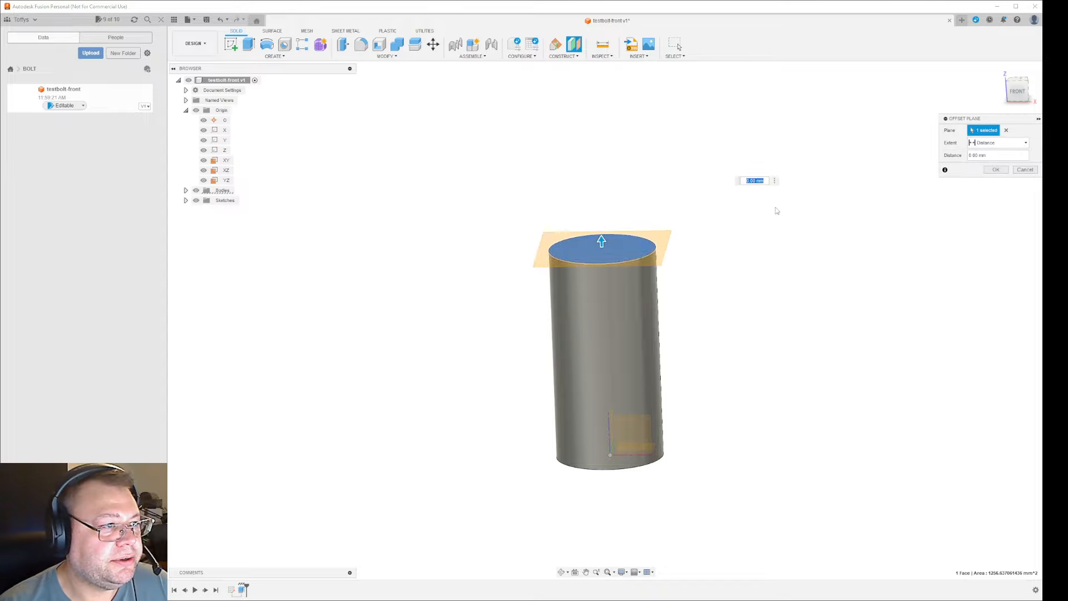
{"action": "key", "text": "Return"}
{"action": "right_click", "coordinate": [659, 235]}
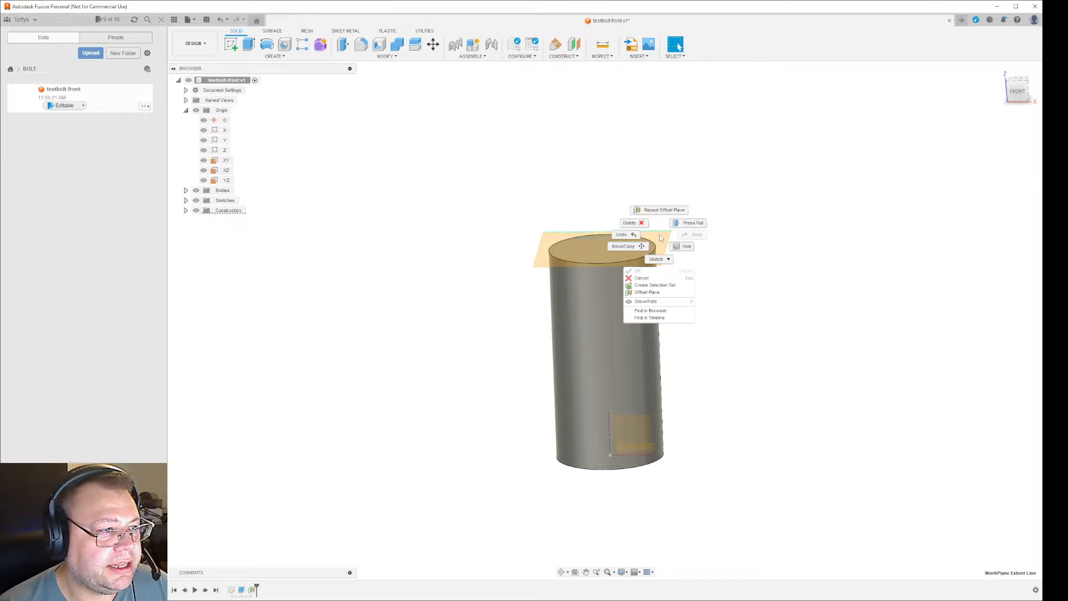
{"action": "left_click", "coordinate": [662, 246]}
{"action": "right_click", "coordinate": [541, 261]}
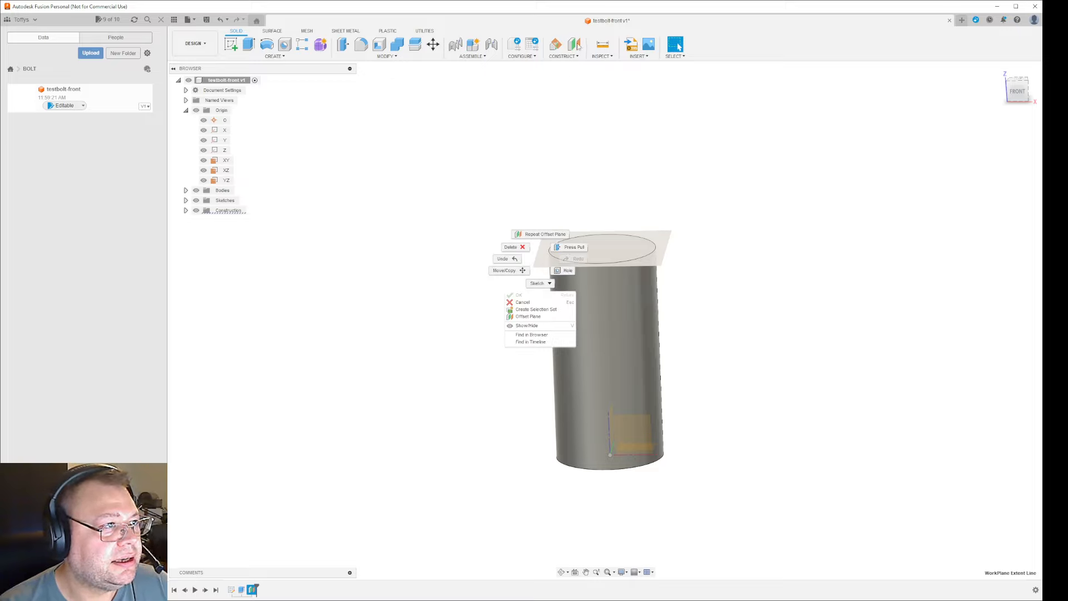
{"action": "left_click", "coordinate": [785, 334]}
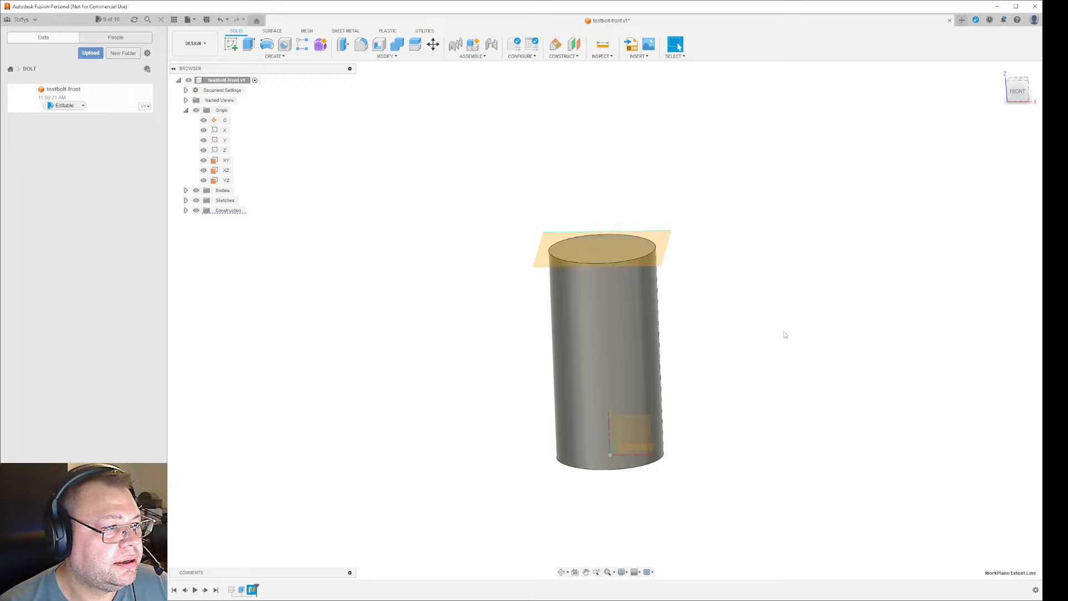
Start a sketch on the construction plane atop the cylinder and project the cylinder's circular edge into it
{"action": "left_click", "coordinate": [230, 45]}
{"action": "left_click", "coordinate": [537, 264]}
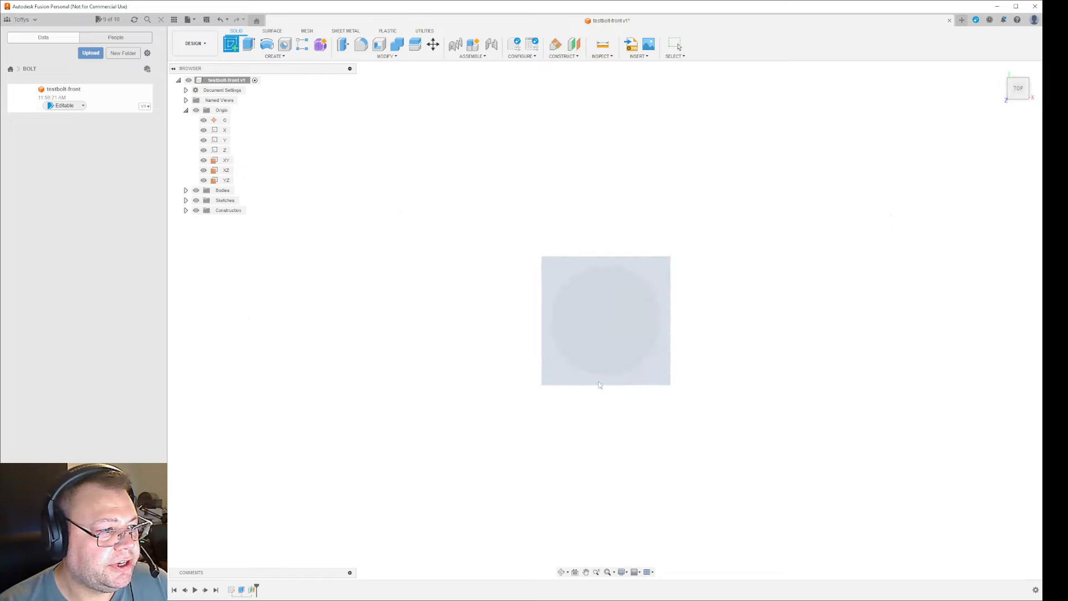
{"action": "left_click", "coordinate": [659, 298]}
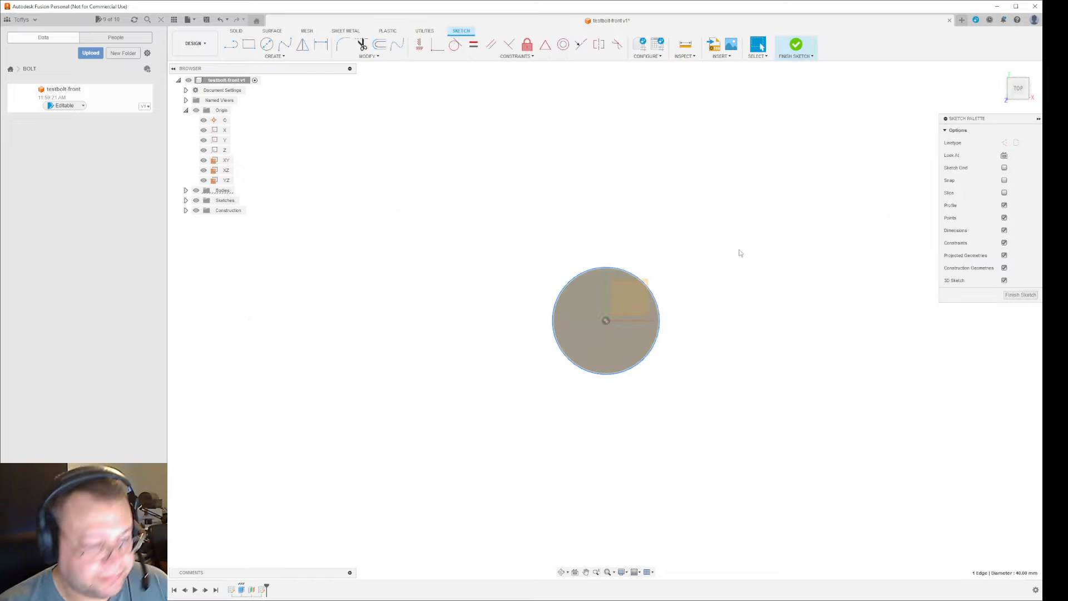
{"action": "key", "text": "p"}
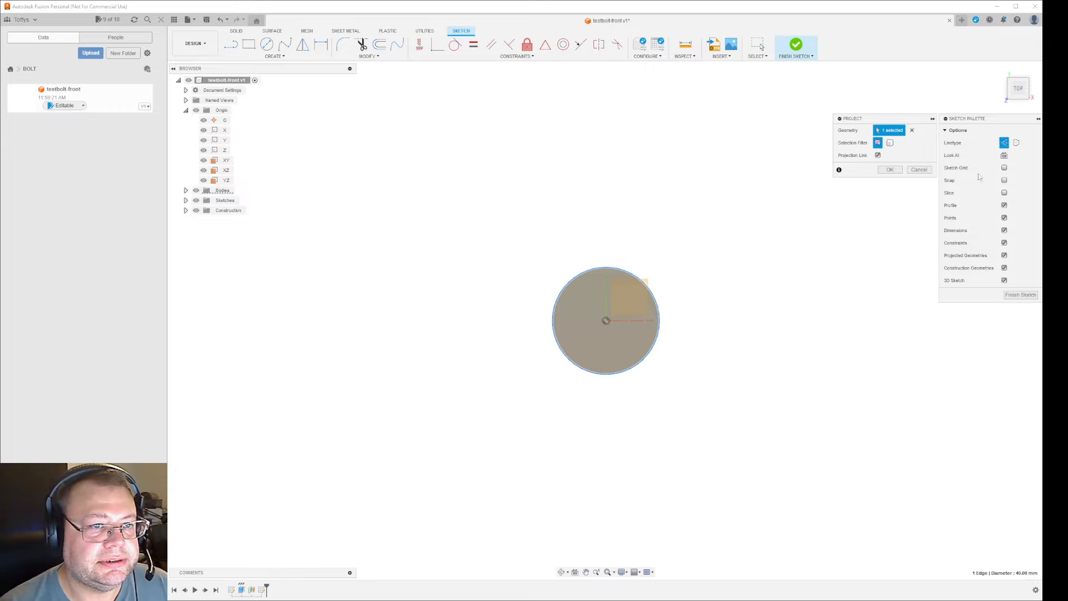
{"action": "left_click", "coordinate": [896, 170]}
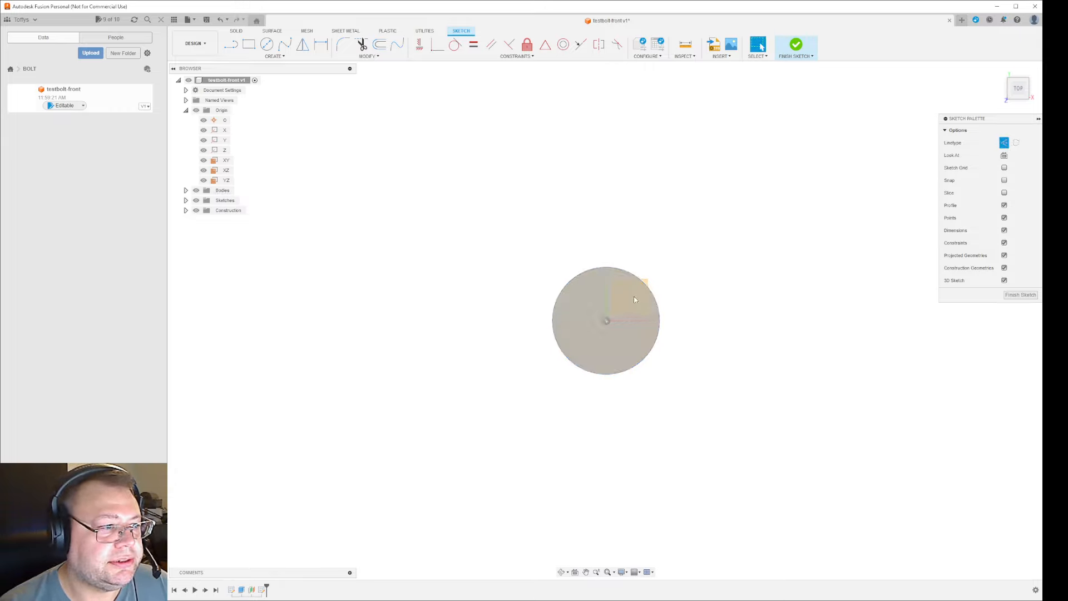
Sketch a circle about 80.7 mm in diameter centred on the origin and convert it from construction to normal linetype
{"action": "left_click", "coordinate": [267, 44]}
{"action": "left_click", "coordinate": [606, 320]}
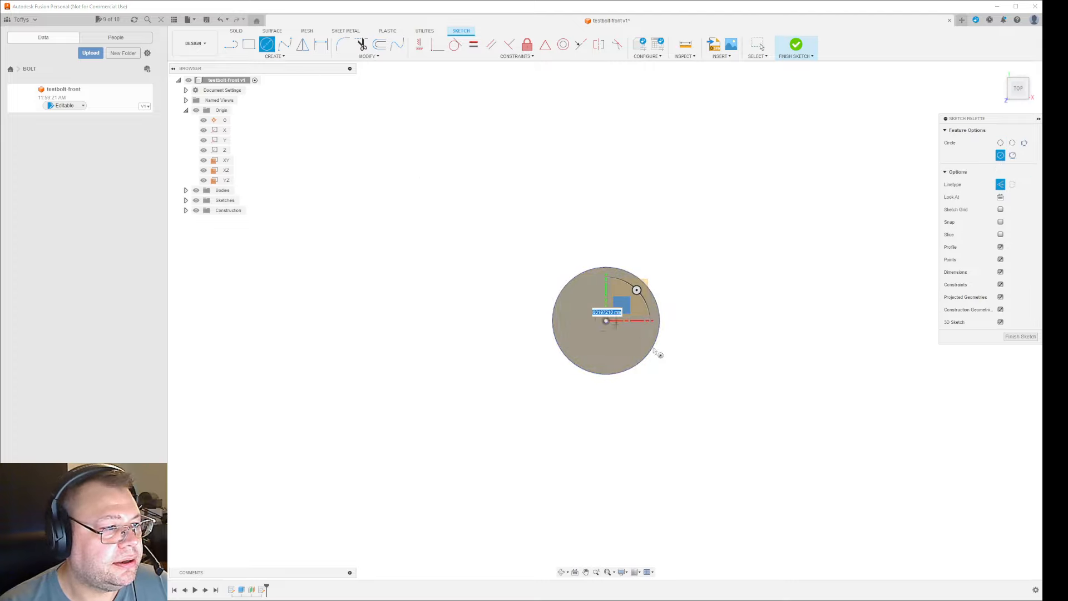
{"action": "left_click", "coordinate": [697, 380]}
{"action": "key", "text": "Escape"}
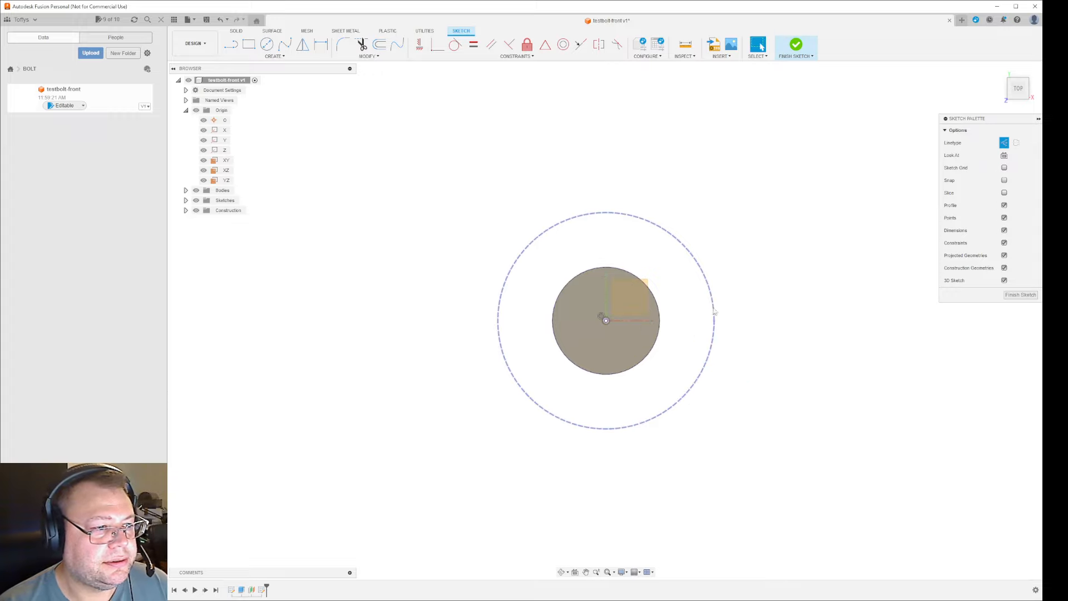
{"action": "left_click", "coordinate": [714, 319]}
{"action": "key", "text": "x"}
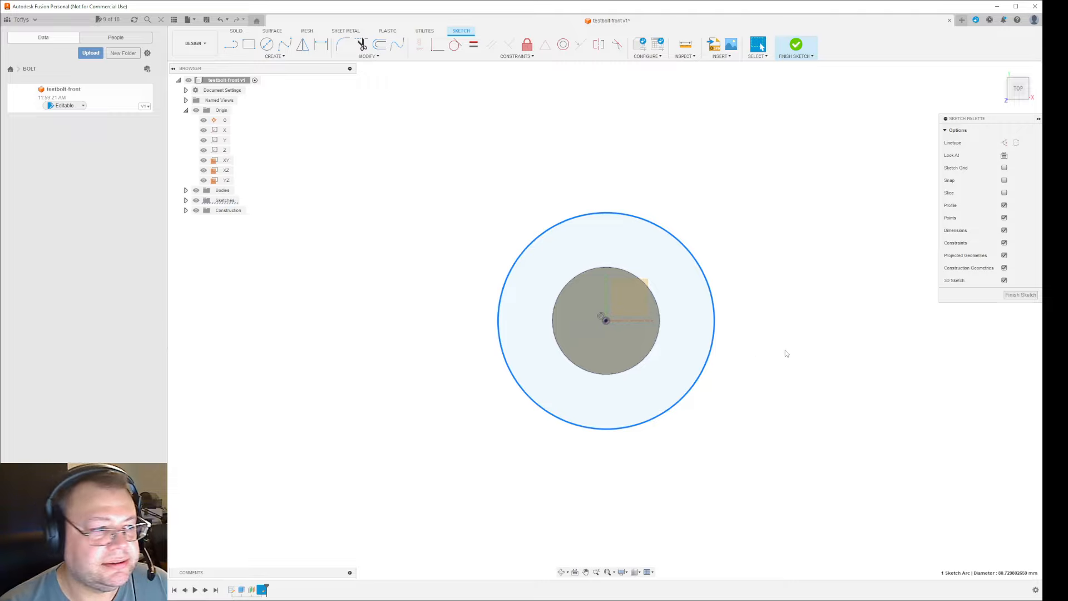
Extrude the large circle upward from the cylinder's top as the bolt head, using the Join operation
{"action": "mouse_move", "coordinate": [788, 360]}
{"action": "middle_mouse_down", "text": "shift"}
{"action": "mouse_move", "coordinate": [806, 346]}
{"action": "mouse_move", "coordinate": [801, 312]}
{"action": "middle_mouse_up", "text": "shift"}
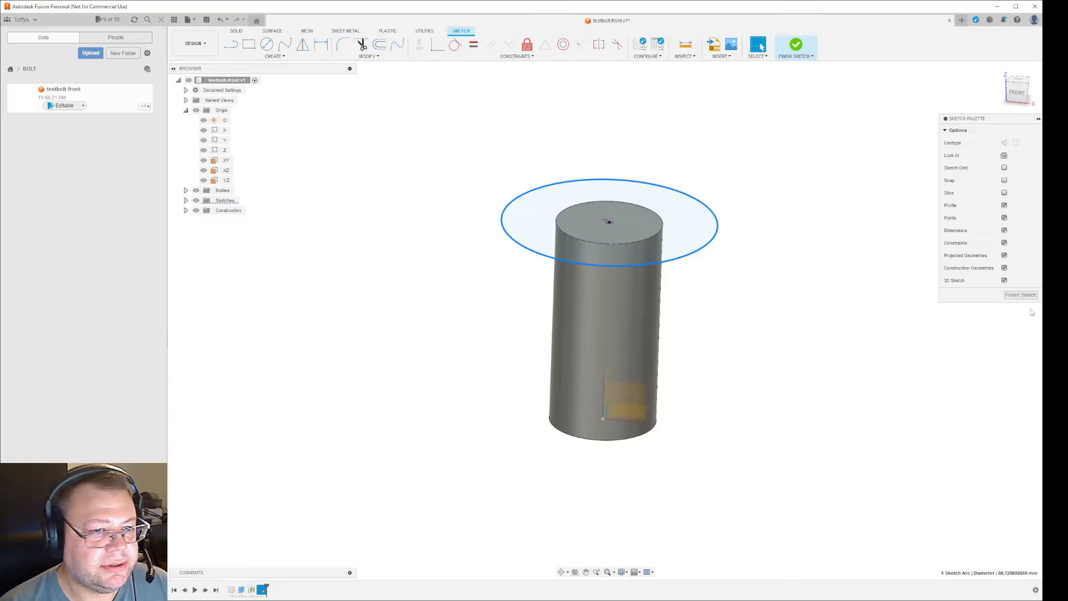
{"action": "left_click", "coordinate": [698, 222]}
{"action": "key", "text": "e"}
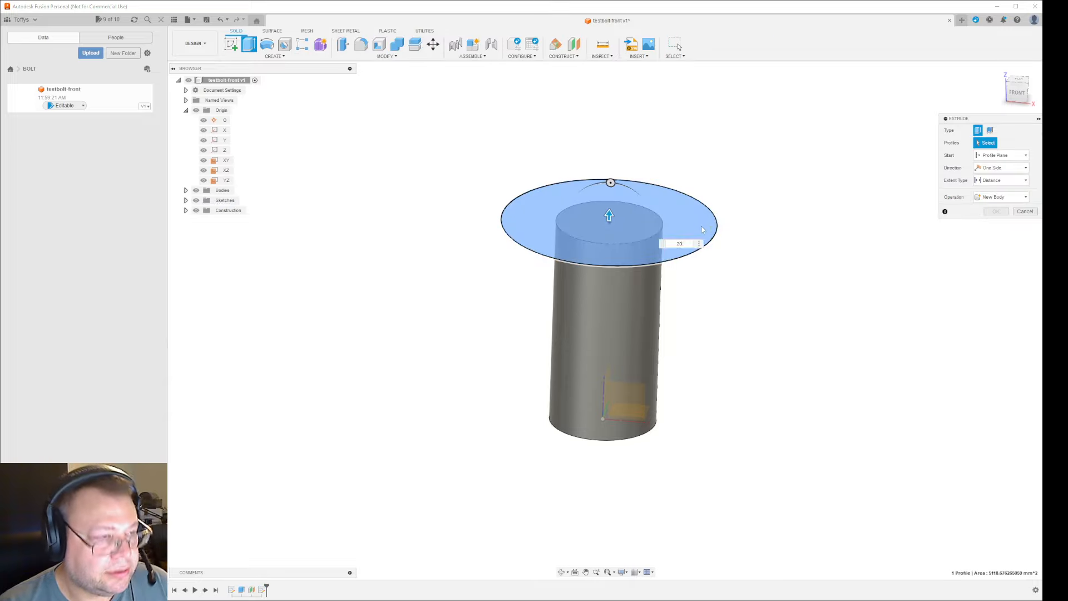
{"action": "left_click_drag", "start_coordinate": [619, 209], "coordinate": [615, 131]}
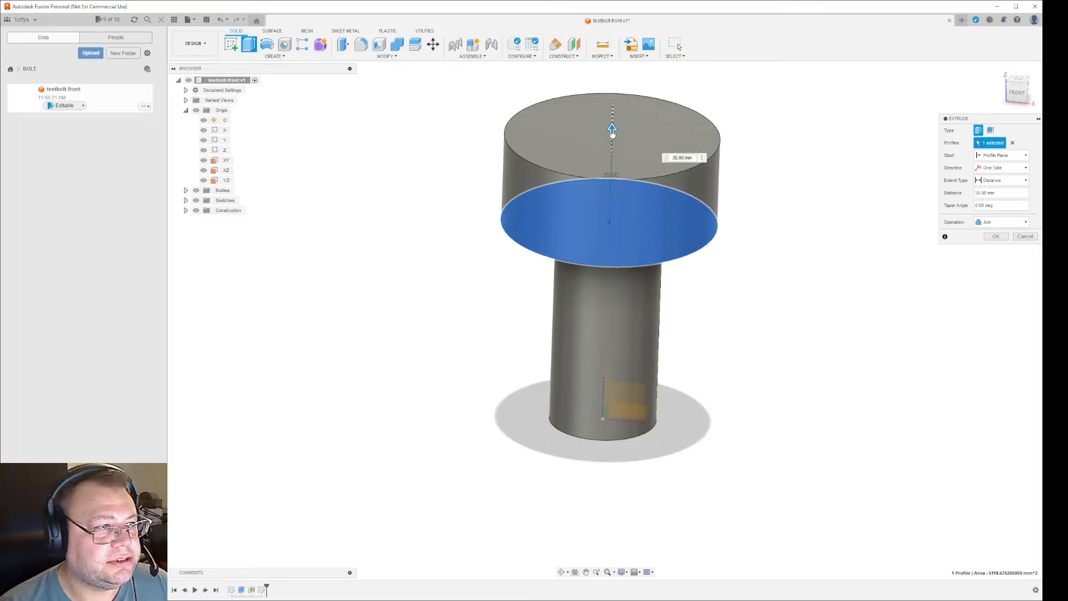
{"action": "left_click", "coordinate": [995, 237]}
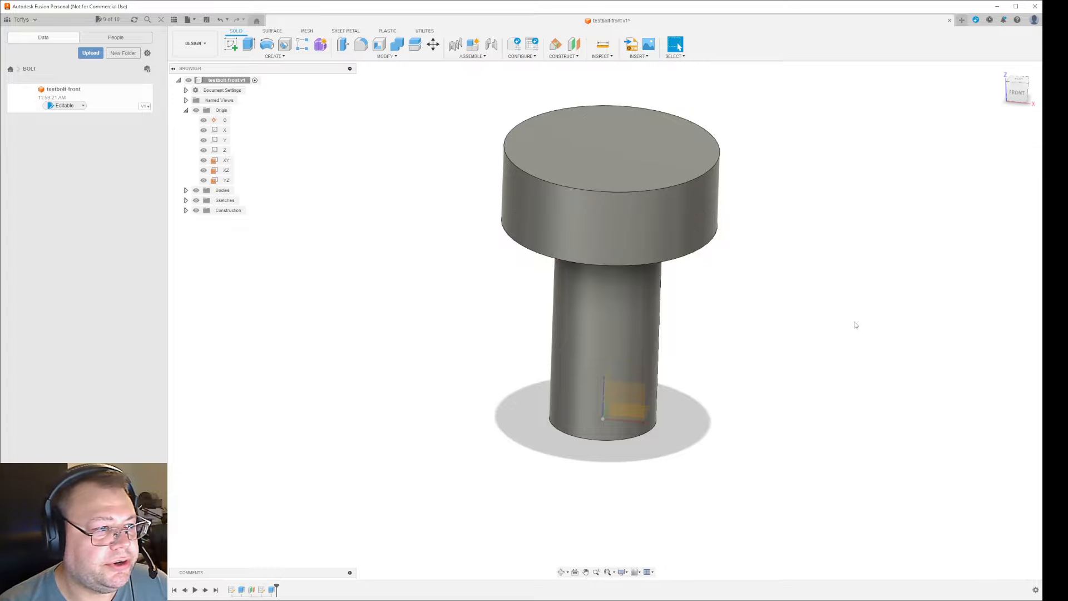
Add a full-length modeled thread to the bolt's shaft, ISO Metric profile, M40x3, class 6g, right hand
{"action": "middle_click_drag", "start_coordinate": [855, 325], "coordinate": [834, 288], "text": "shift"}
{"action": "left_click", "coordinate": [665, 312]}
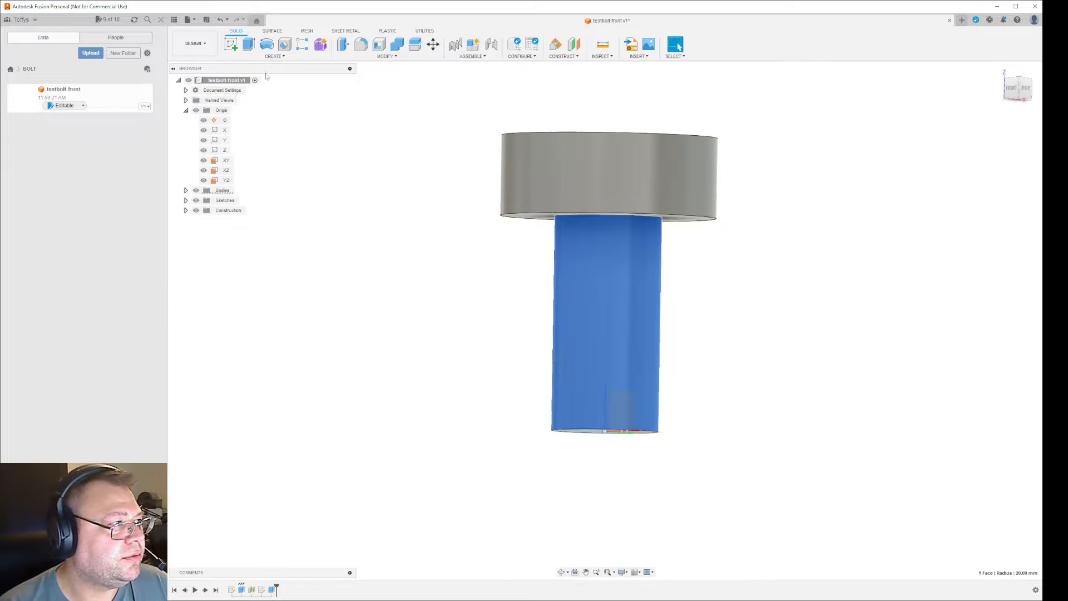
{"action": "left_click", "coordinate": [274, 56]}
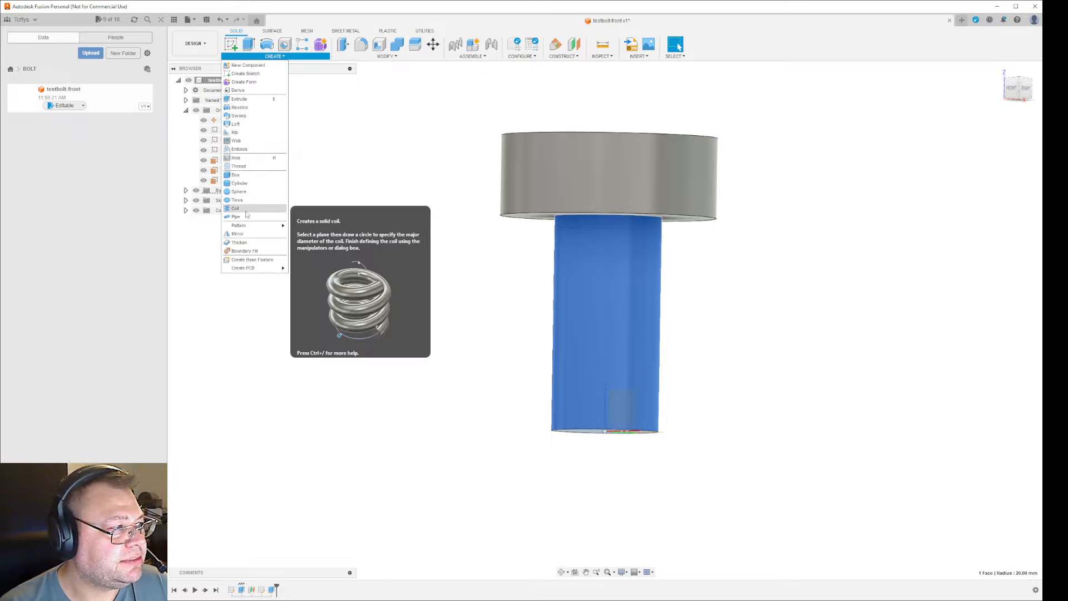
{"action": "left_click", "coordinate": [255, 167]}
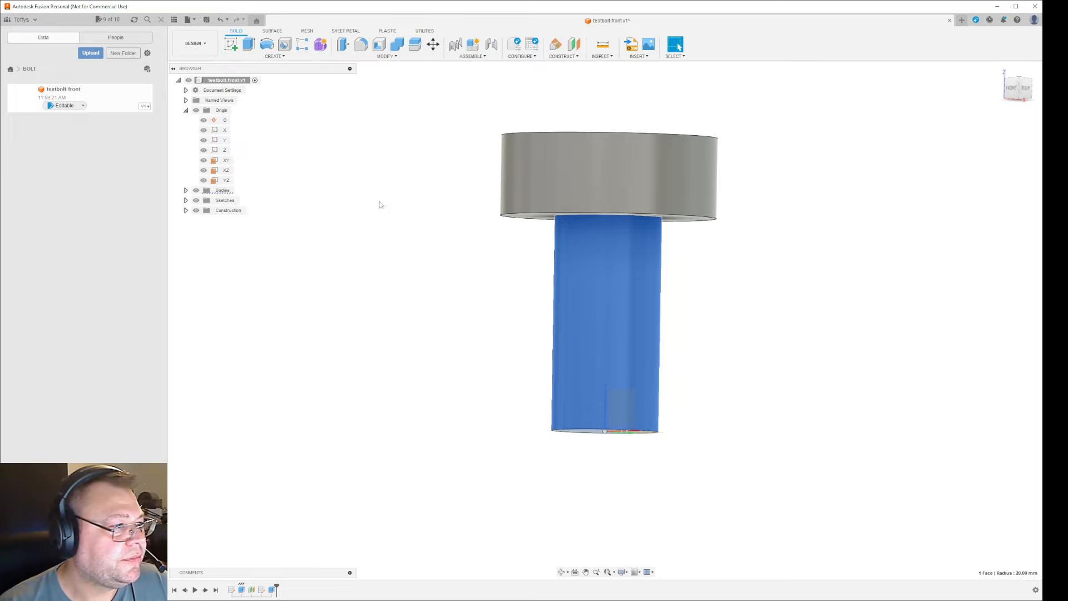
{"action": "left_click", "coordinate": [944, 143]}
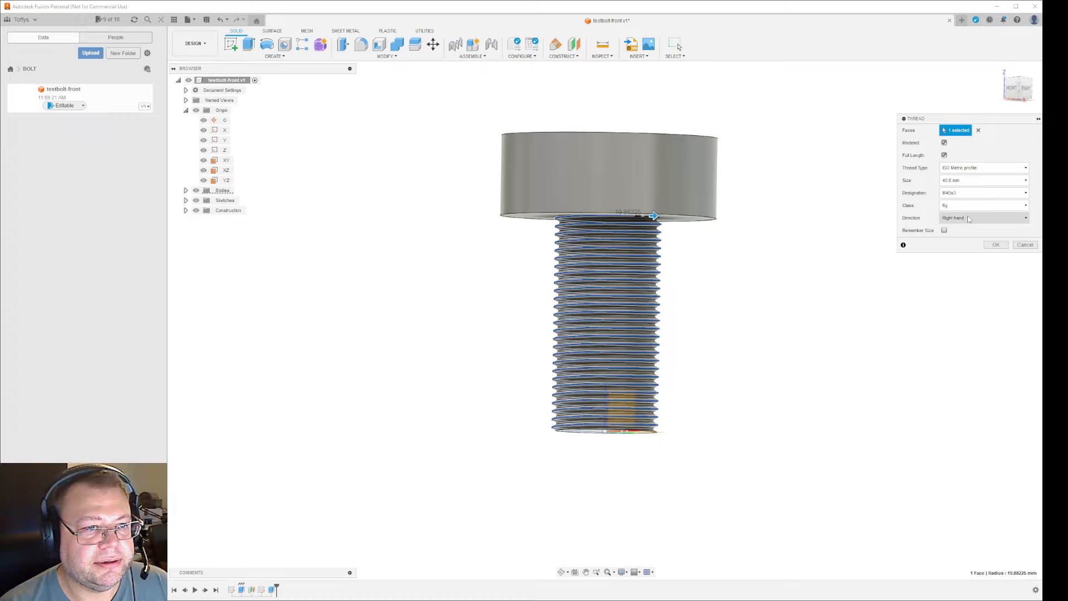
{"action": "left_click", "coordinate": [995, 246]}
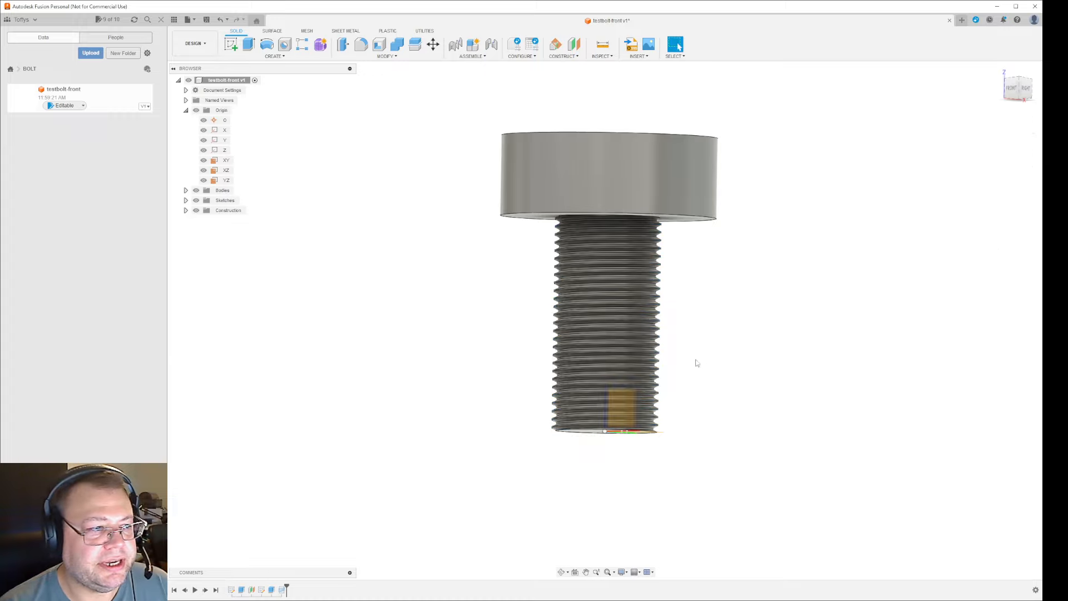
Edit the shaft's thread to turn off full length and set the thread length to 75 mm from the head
{"action": "middle_click_drag", "start_coordinate": [858, 380], "coordinate": [798, 433], "text": "shift"}
{"action": "scroll", "coordinate": [608, 474], "scroll_direction": "up", "scroll_amount": 5}
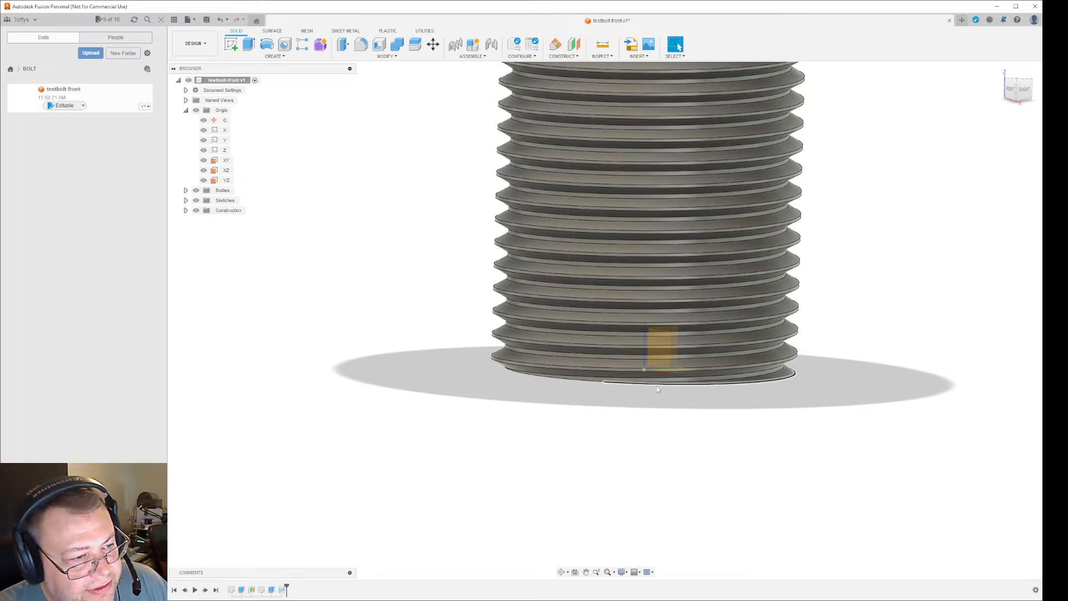
{"action": "key", "text": "ctrl"}
{"action": "key", "text": "ctrl"}
{"action": "key", "text": "ctrl"}
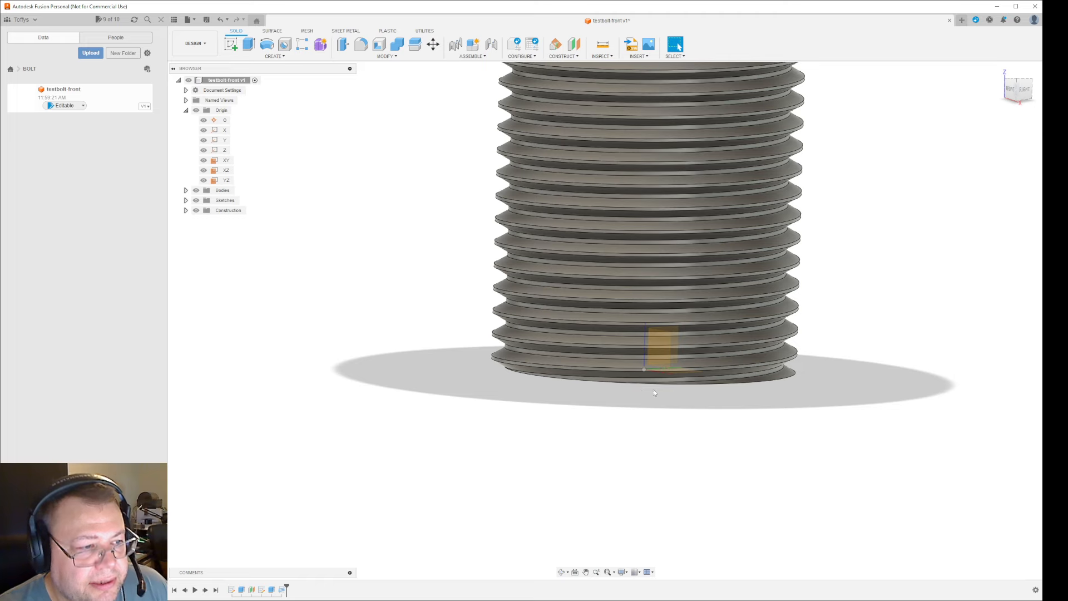
{"action": "right_click", "coordinate": [288, 591]}
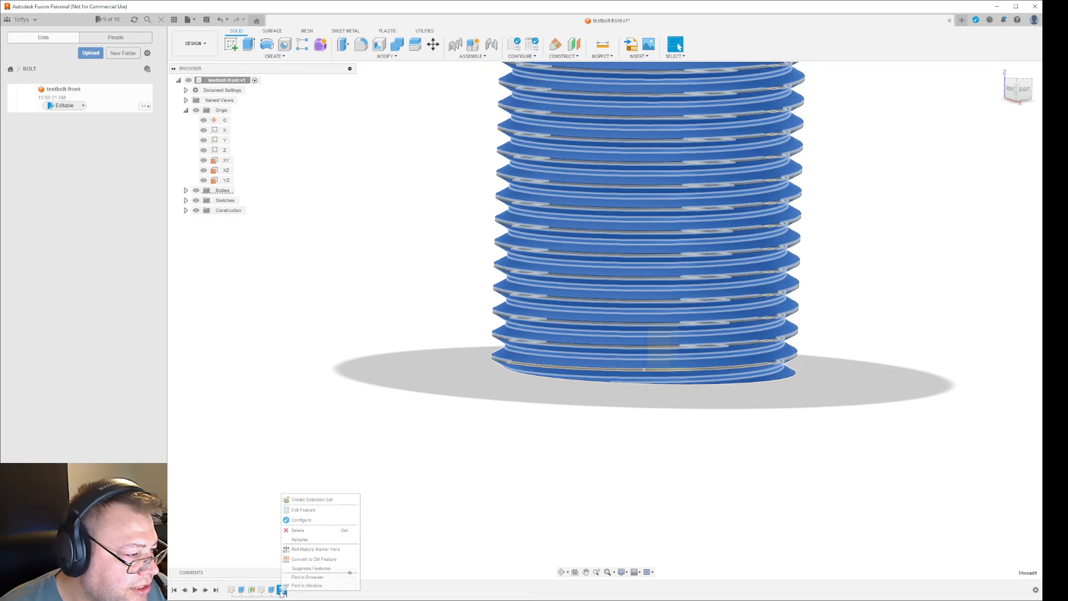
{"action": "left_click", "coordinate": [294, 510]}
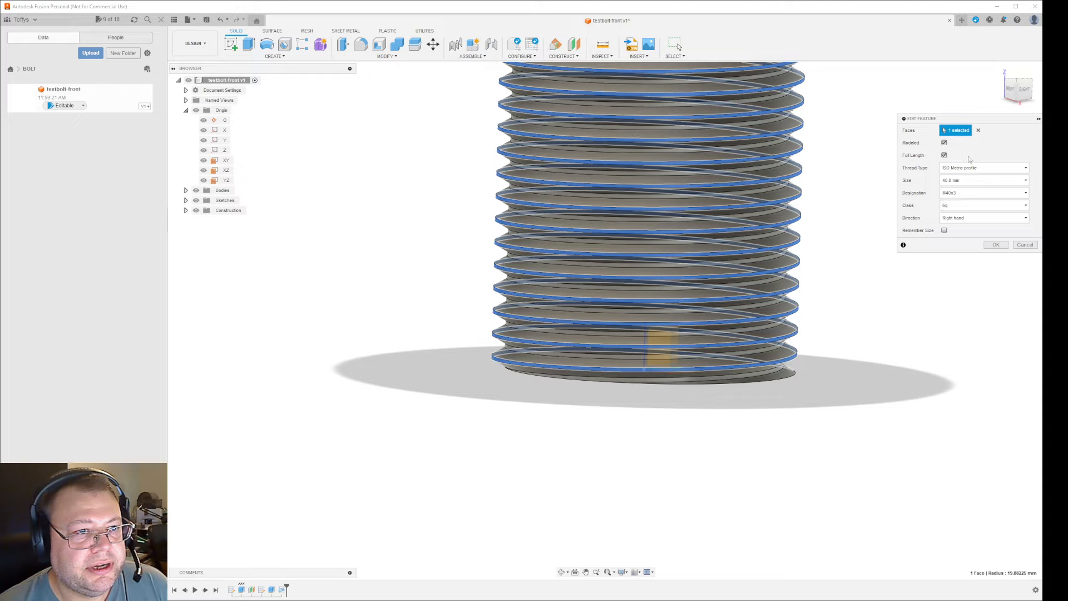
{"action": "left_click", "coordinate": [944, 155]}
{"action": "scroll", "coordinate": [912, 320], "scroll_direction": "down", "scroll_amount": 5}
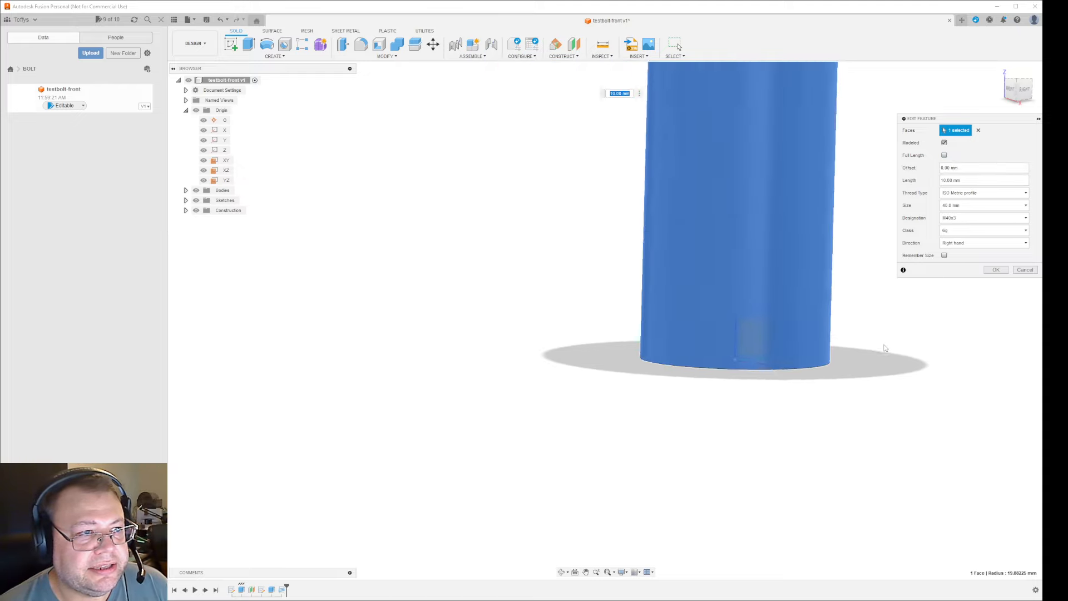
{"action": "left_click_drag", "start_coordinate": [829, 154], "coordinate": [828, 343]}
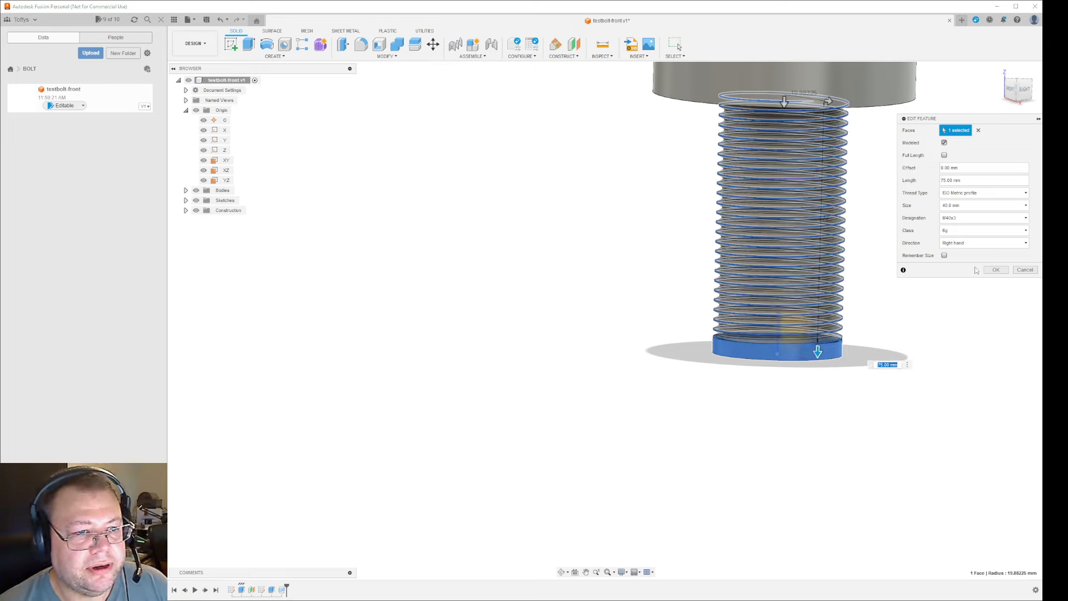
{"action": "left_click", "coordinate": [996, 270]}
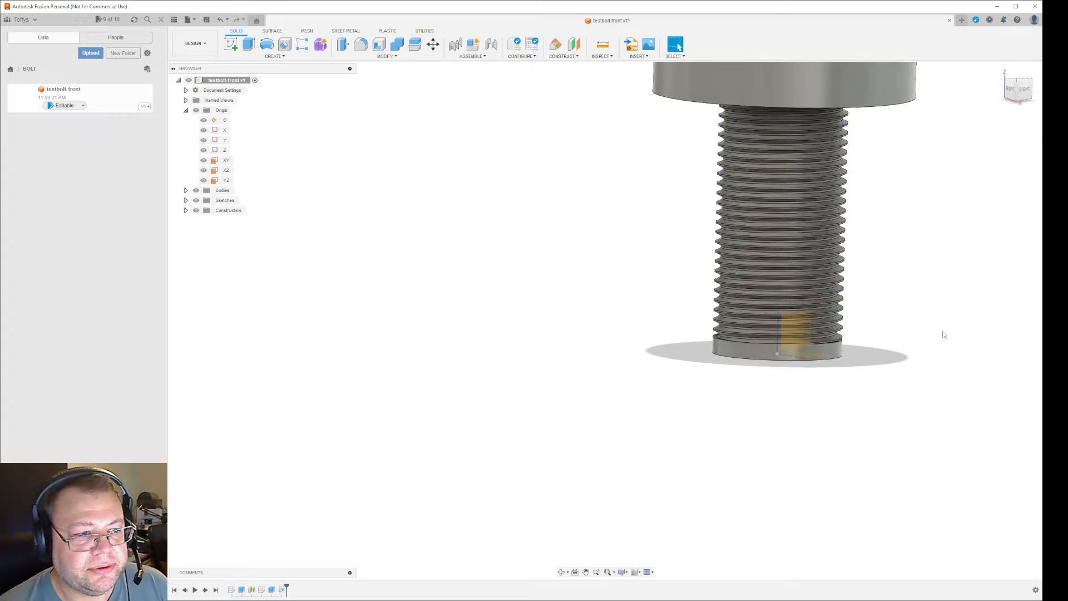
Chamfer the bottom edge of the threaded shaft with an equal distance of 5 mm
{"action": "middle_click_drag", "start_coordinate": [881, 395], "coordinate": [844, 384], "text": "shift"}
{"action": "left_click", "coordinate": [845, 366]}
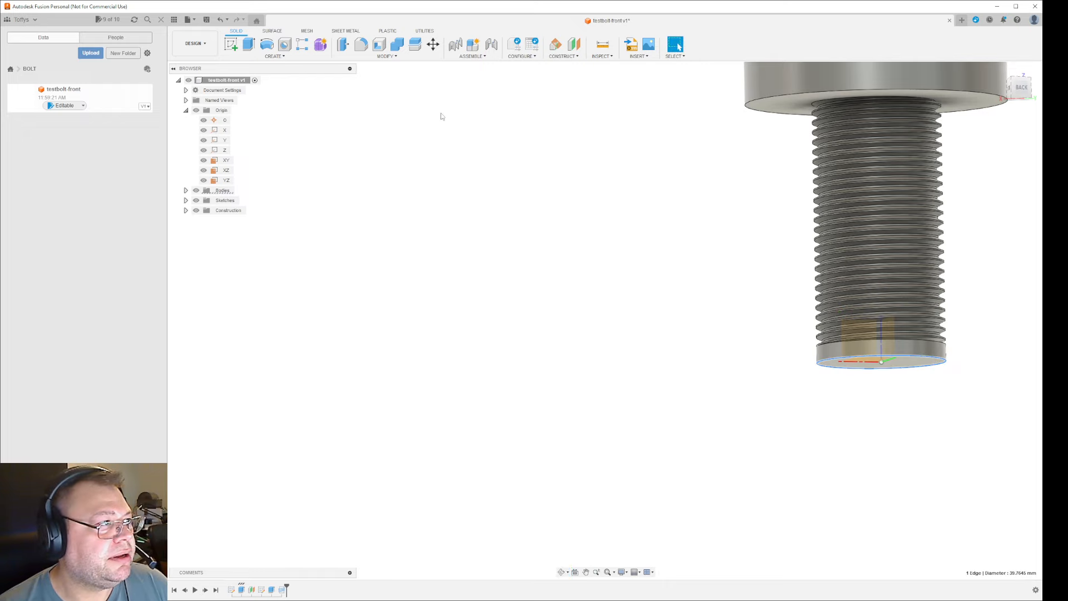
{"action": "left_click", "coordinate": [386, 56]}
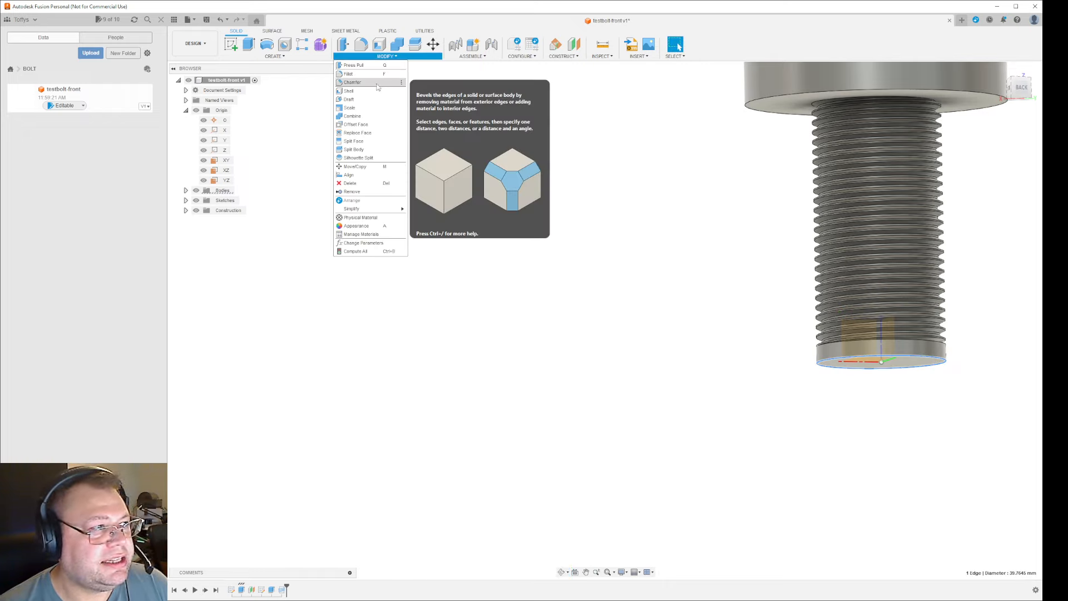
{"action": "left_click", "coordinate": [377, 86]}
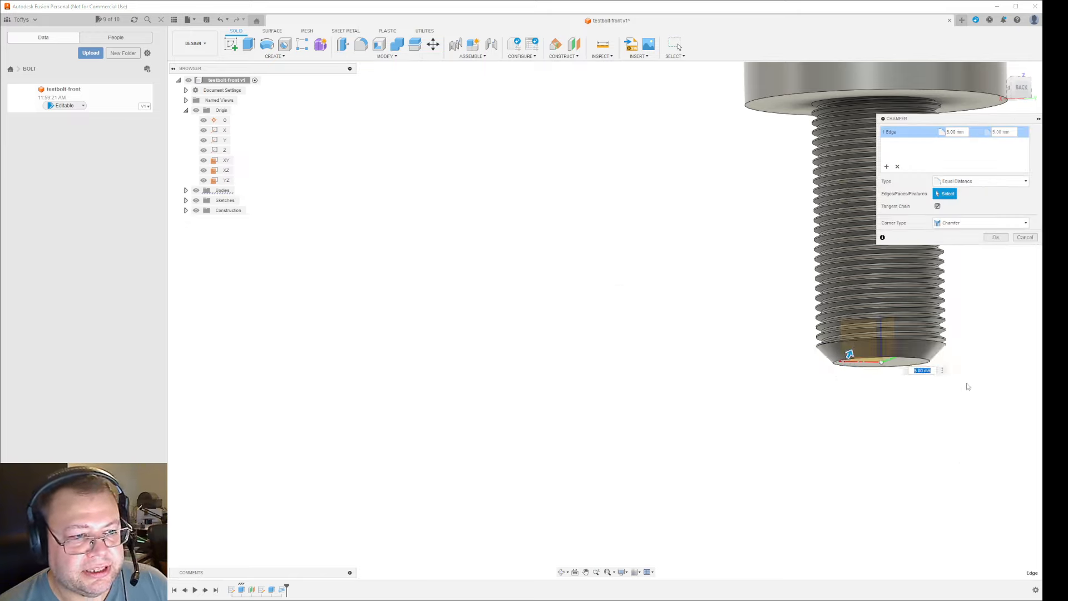
{"action": "middle_click_drag", "start_coordinate": [967, 387], "coordinate": [913, 391], "text": "shift"}
{"action": "middle_click_drag", "start_coordinate": [1020, 368], "coordinate": [808, 408]}
{"action": "scroll", "coordinate": [796, 376], "scroll_direction": "up", "scroll_amount": 3}
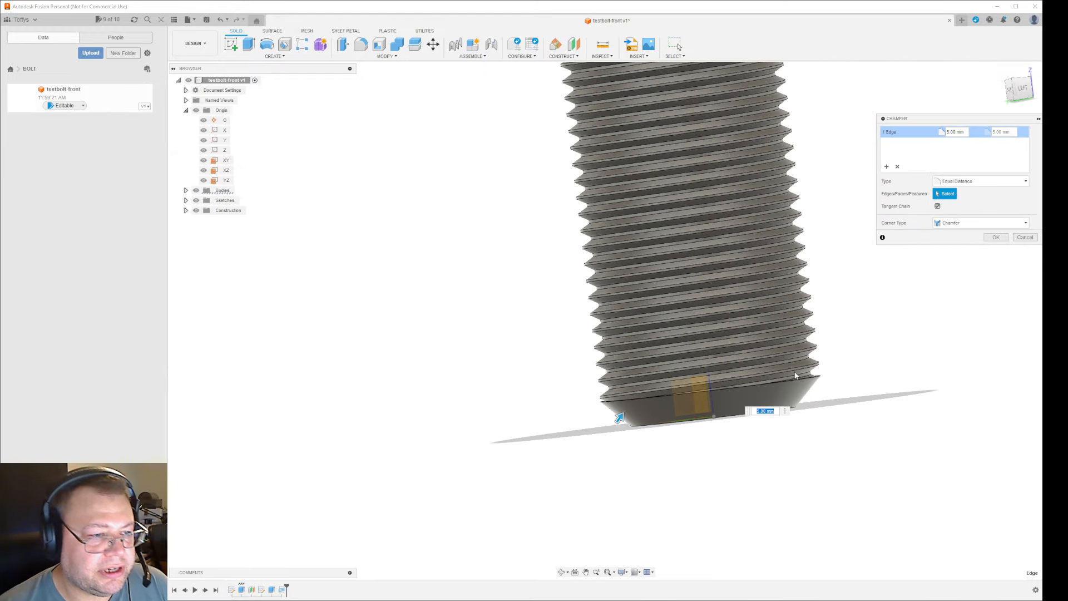
{"action": "scroll", "coordinate": [795, 376], "scroll_direction": "up", "scroll_amount": 2}
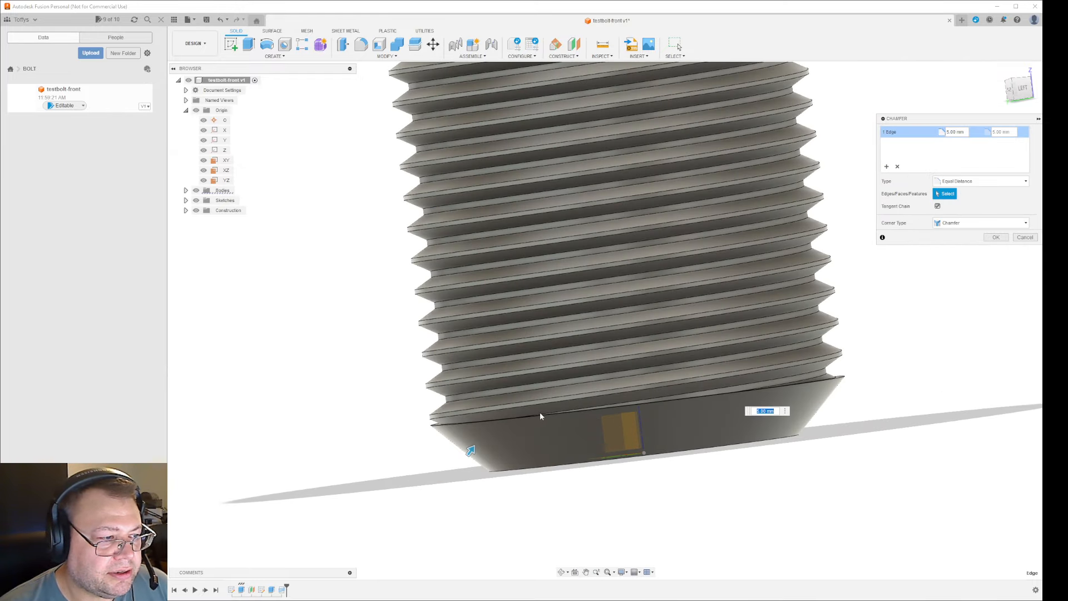
{"action": "middle_click_drag", "start_coordinate": [689, 404], "coordinate": [731, 403], "text": "shift"}
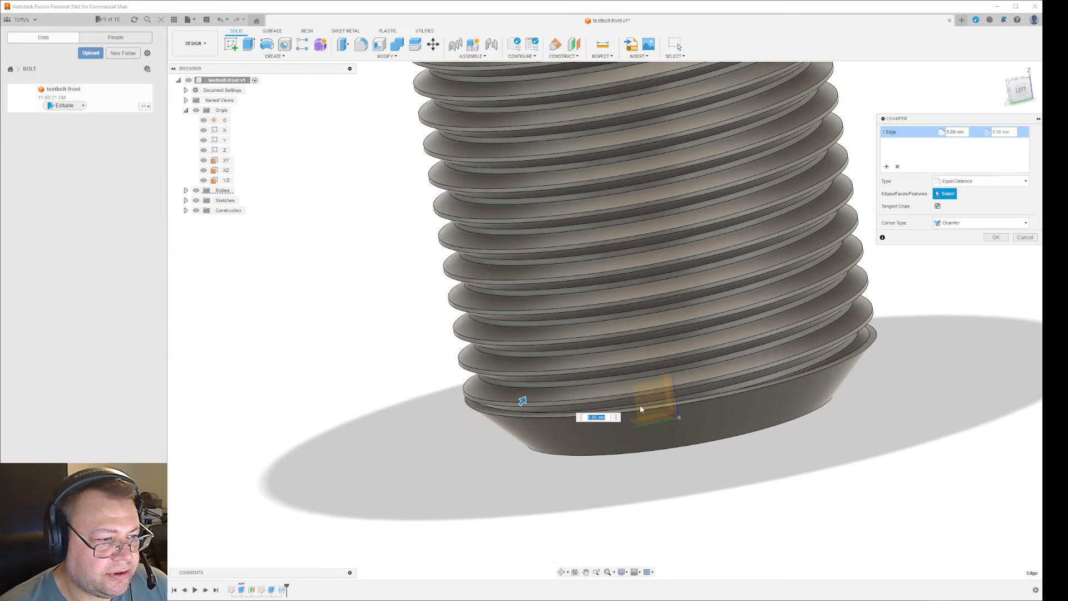
{"action": "left_click", "coordinate": [997, 238]}
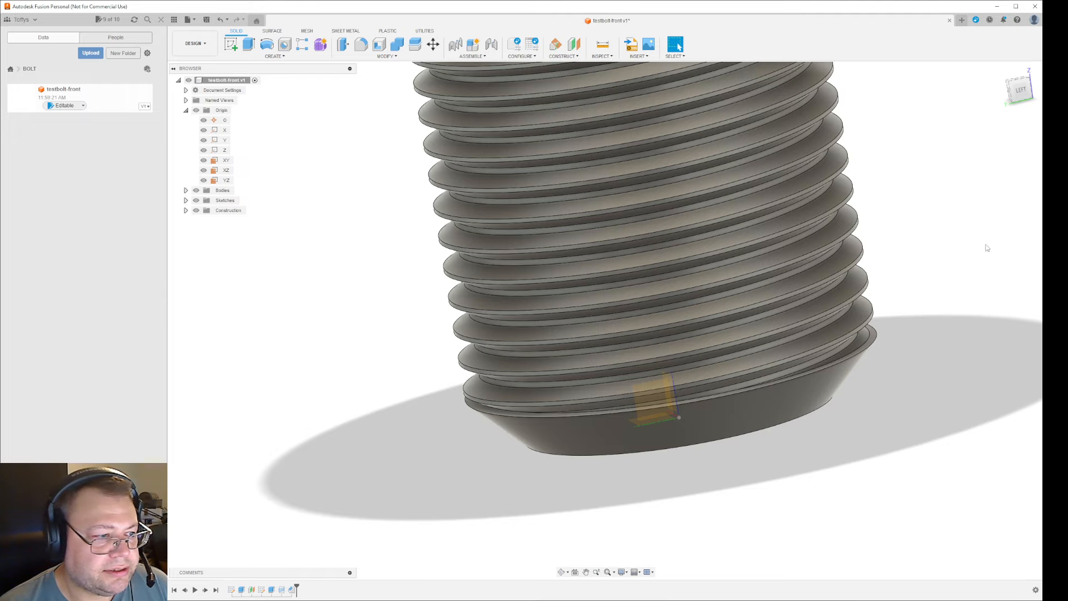
Check the thread's lowest edge above the chamfer, and undo both the chamfer and the thread
{"action": "middle_click_drag", "start_coordinate": [679, 459], "coordinate": [682, 465], "text": "shift"}
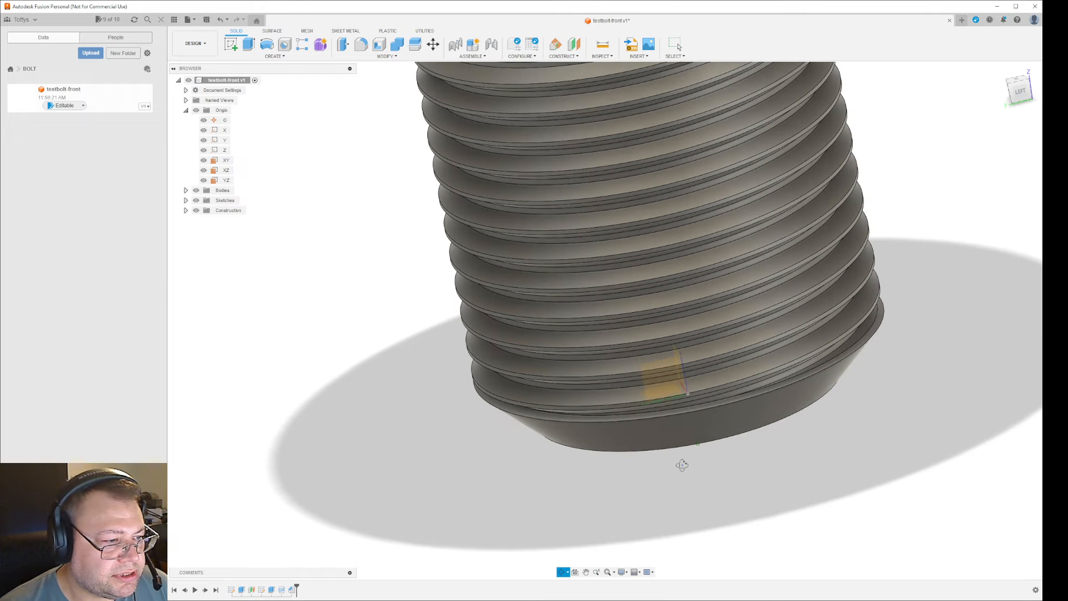
{"action": "left_click", "coordinate": [561, 415]}
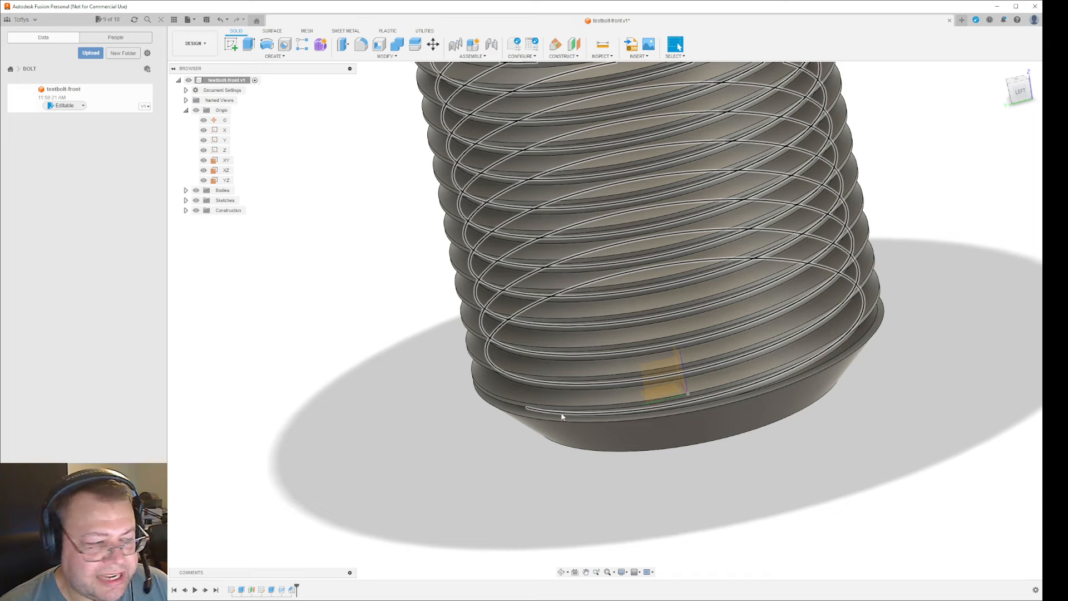
{"action": "left_click", "coordinate": [562, 416]}
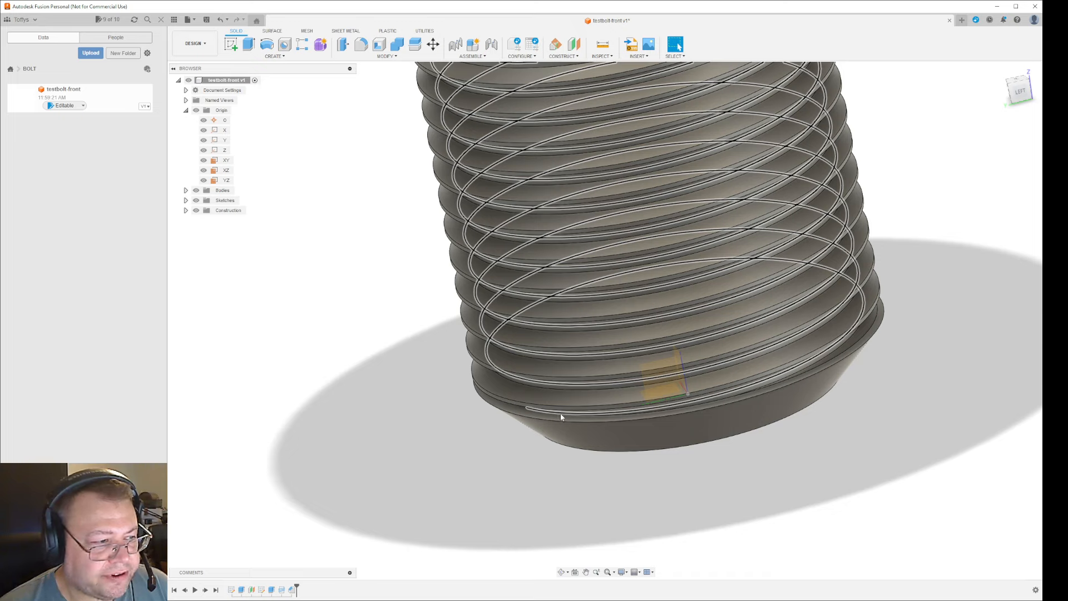
{"action": "left_click", "coordinate": [560, 416]}
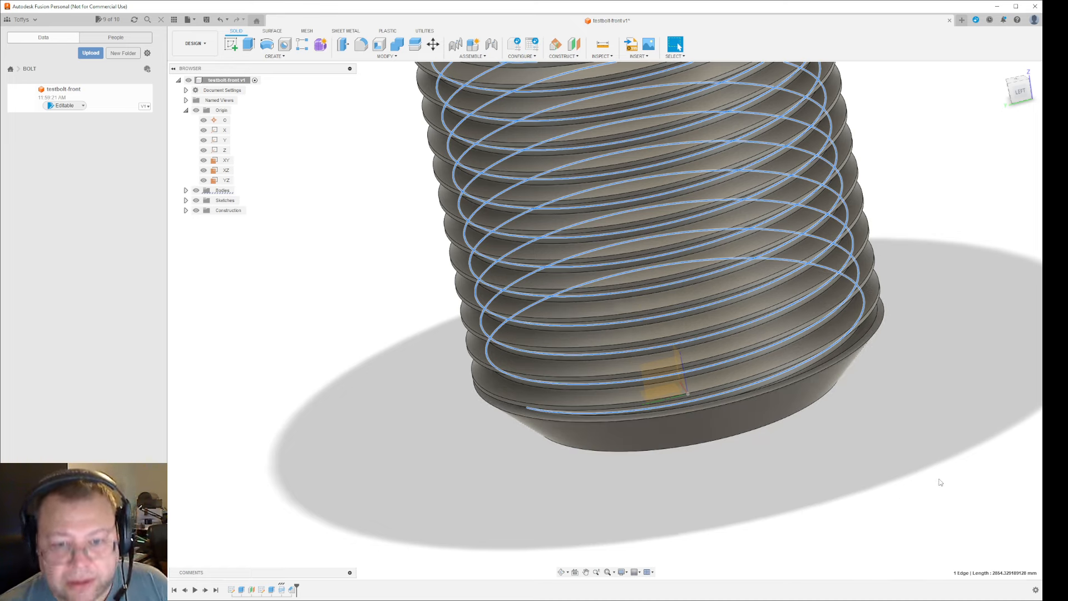
{"action": "left_click", "coordinate": [946, 408]}
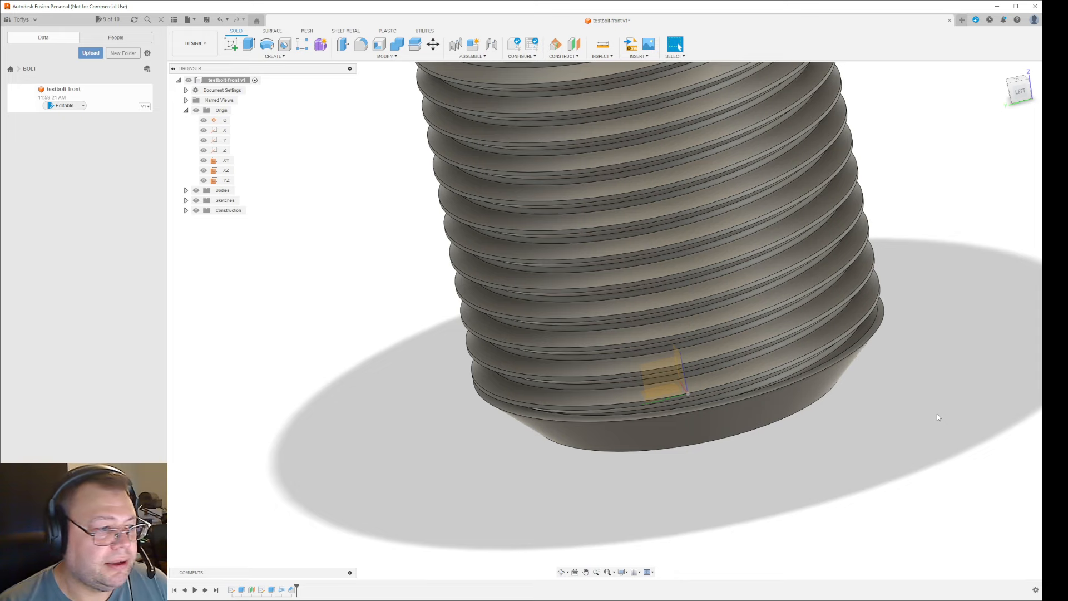
{"action": "middle_click_drag", "start_coordinate": [936, 414], "coordinate": [706, 425], "text": "shift"}
{"action": "key", "text": "ctrl+z"}
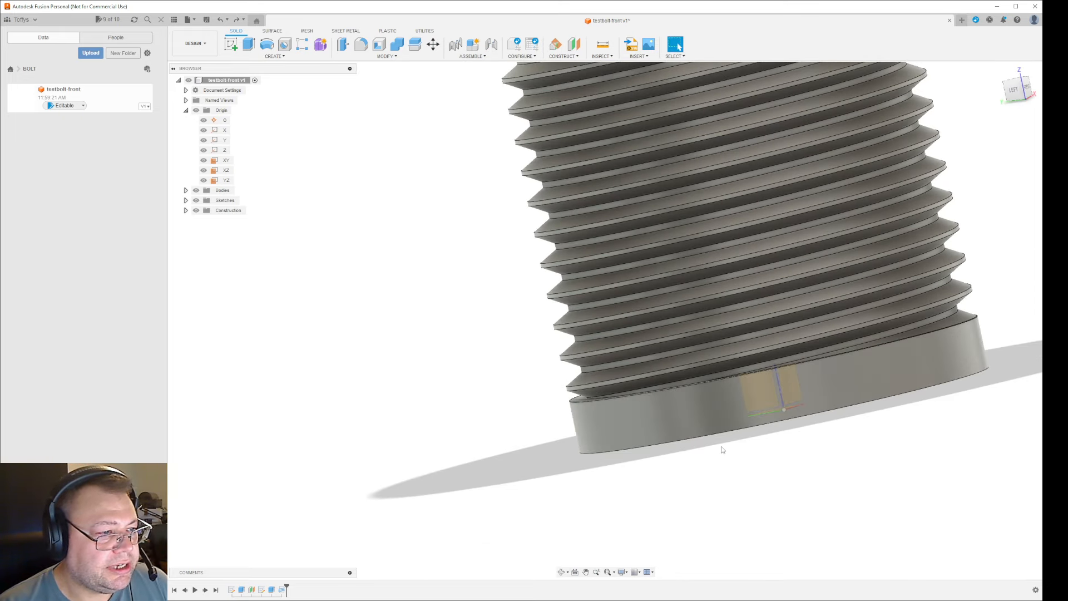
{"action": "key", "text": "ctrl+z"}
Chamfer the bottom circular edge of the plain, unthreaded shaft
{"action": "mouse_move", "coordinate": [805, 455]}
{"action": "middle_mouse_down", "text": "shift"}
{"action": "mouse_move", "coordinate": [761, 456]}
{"action": "mouse_move", "coordinate": [824, 448]}
{"action": "mouse_move", "coordinate": [794, 450]}
{"action": "mouse_move", "coordinate": [812, 444]}
{"action": "middle_mouse_up", "text": "shift"}
{"action": "left_click", "coordinate": [854, 390]}
{"action": "left_click", "coordinate": [384, 57]}
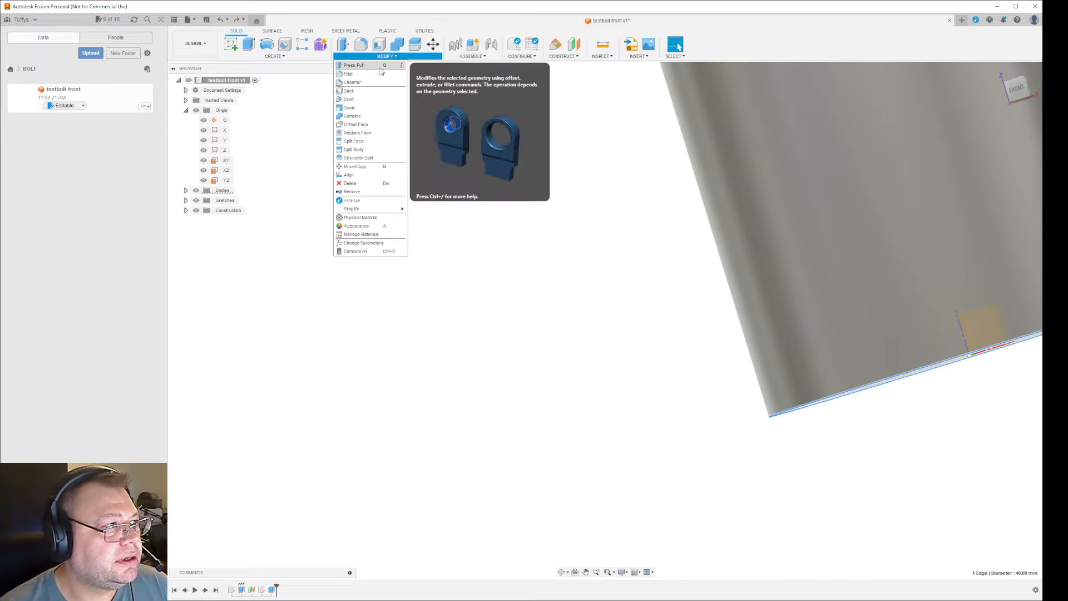
{"action": "left_click", "coordinate": [351, 83]}
{"action": "left_click_drag", "start_coordinate": [854, 392], "coordinate": [858, 377]}
{"action": "left_click", "coordinate": [993, 238]}
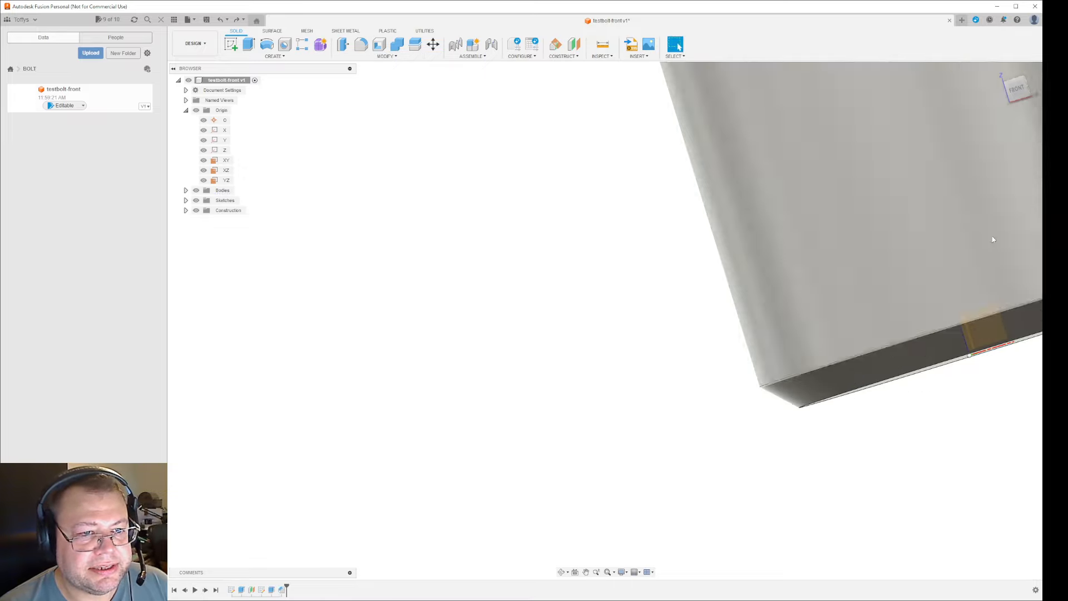
Add a 75 mm modeled thread to the chamfered shaft's cylindrical face, ISO Metric profile, M40x3, class 6g, right hand
{"action": "scroll", "coordinate": [952, 495], "scroll_direction": "down", "scroll_amount": 6}
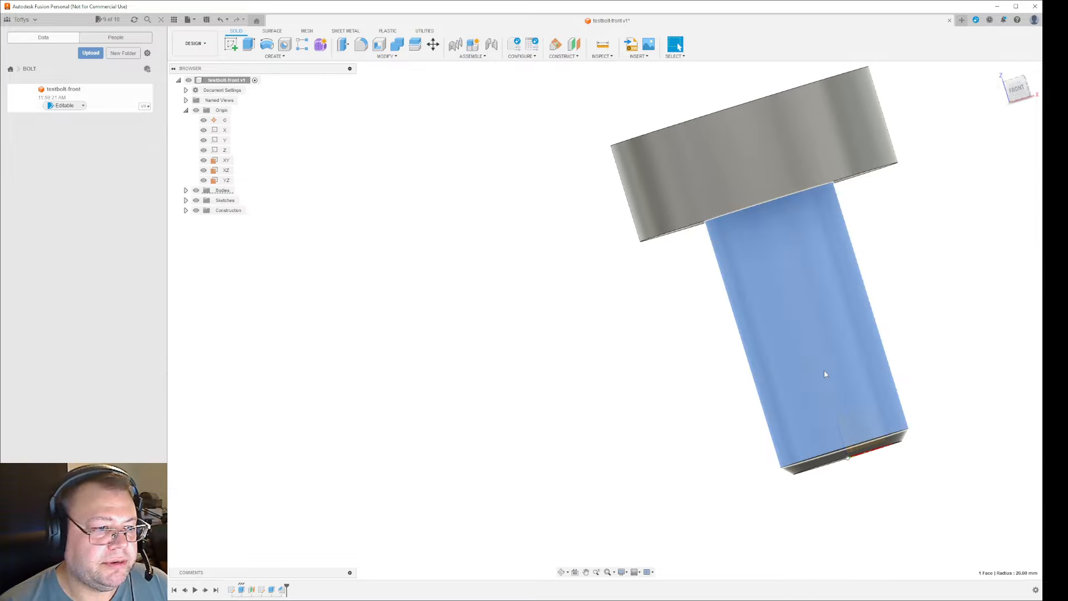
{"action": "left_click", "coordinate": [823, 369]}
{"action": "left_click", "coordinate": [275, 56]}
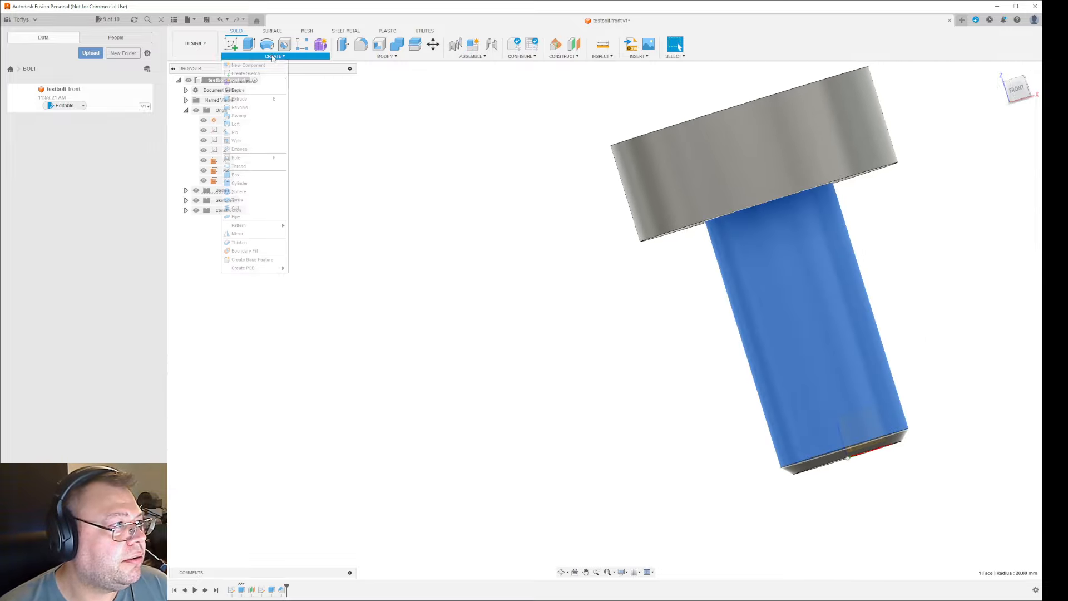
{"action": "left_click", "coordinate": [257, 166]}
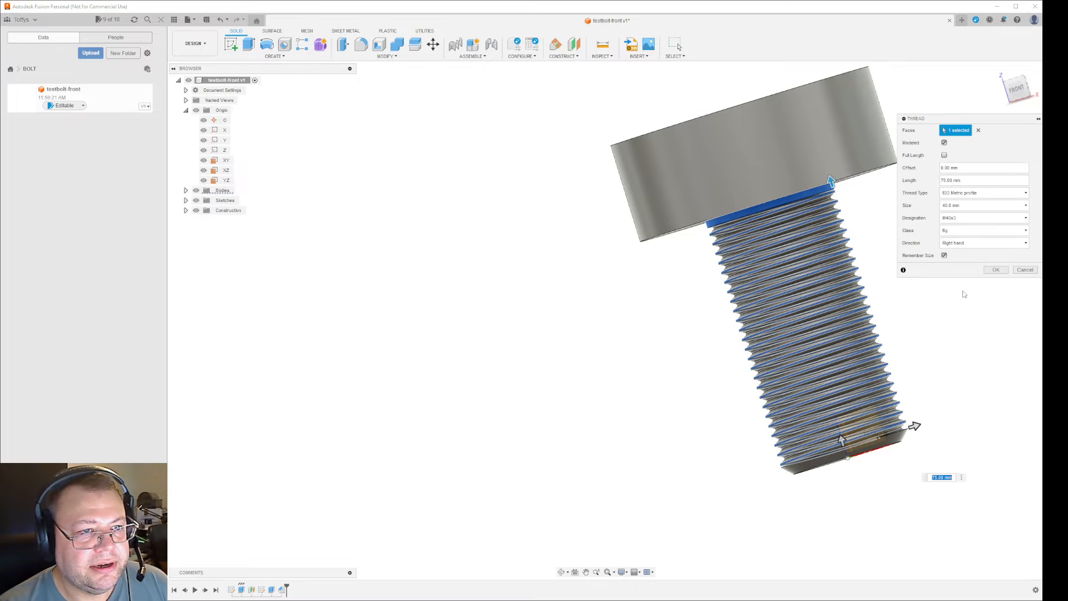
{"action": "left_click", "coordinate": [995, 270]}
Examine where the thread runs out above the chamfered shaft end and check the bolt as a whole
{"action": "middle_click_drag", "start_coordinate": [916, 417], "coordinate": [929, 440], "text": "shift"}
{"action": "scroll", "coordinate": [815, 460], "scroll_direction": "up", "scroll_amount": 10}
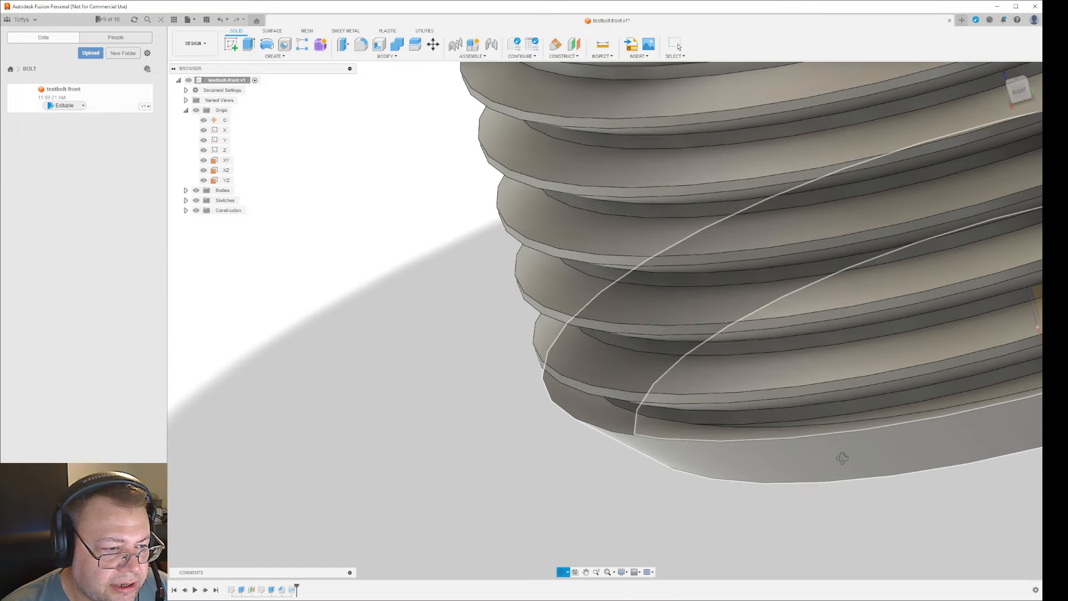
{"action": "key", "text": "Escape"}
{"action": "left_click", "coordinate": [764, 427]}
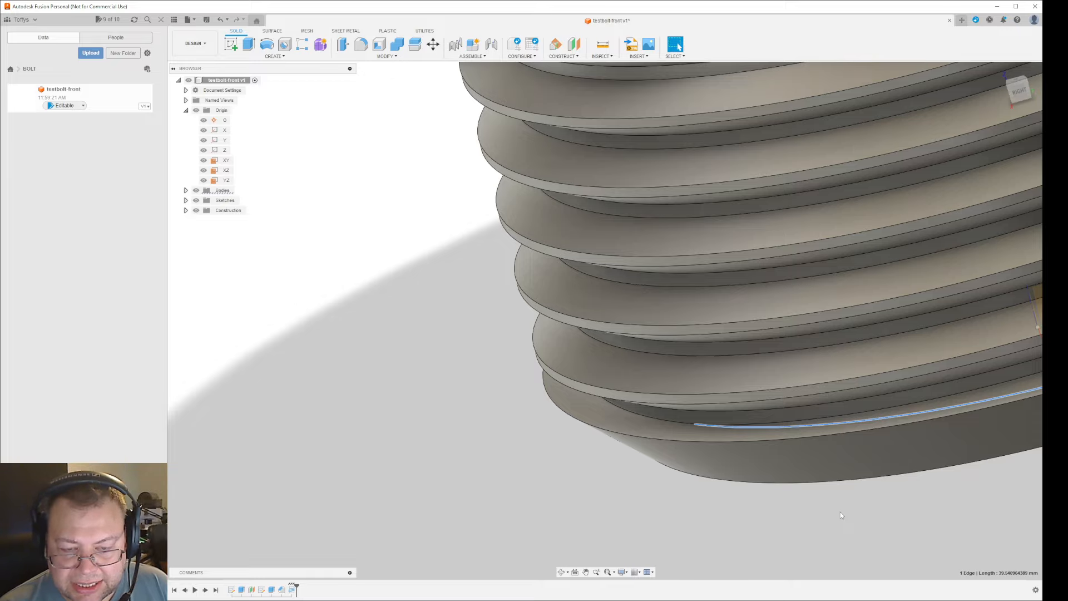
{"action": "scroll", "coordinate": [865, 503], "scroll_direction": "down", "scroll_amount": 4}
{"action": "middle_click_drag", "start_coordinate": [906, 506], "coordinate": [787, 377], "text": "shift"}
{"action": "middle_click_drag", "start_coordinate": [893, 352], "coordinate": [857, 360], "text": "shift"}
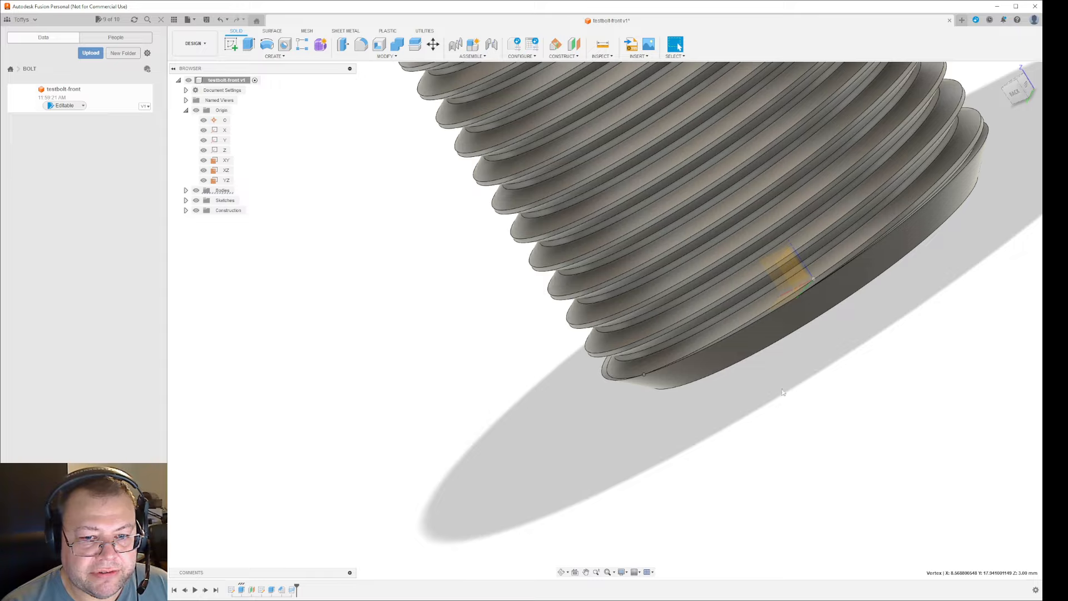
{"action": "scroll", "coordinate": [759, 390], "scroll_direction": "down", "scroll_amount": 10}
{"action": "middle_click_drag", "start_coordinate": [839, 420], "coordinate": [880, 457], "text": "shift"}
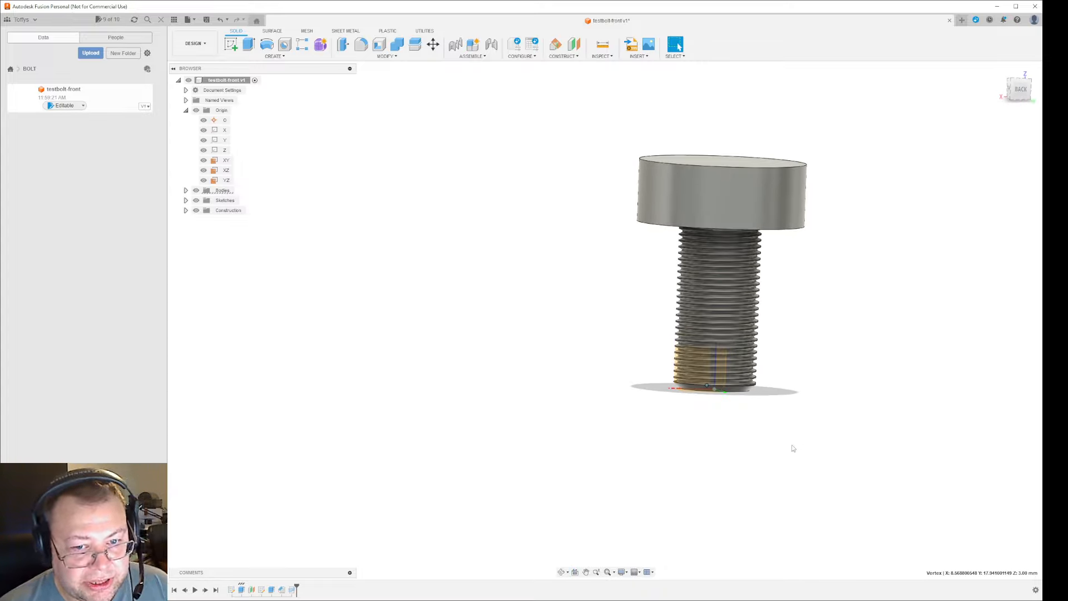
Undo the shaft's 75 mm thread and its bottom chamfer
{"action": "key", "text": "ctrl+z"}
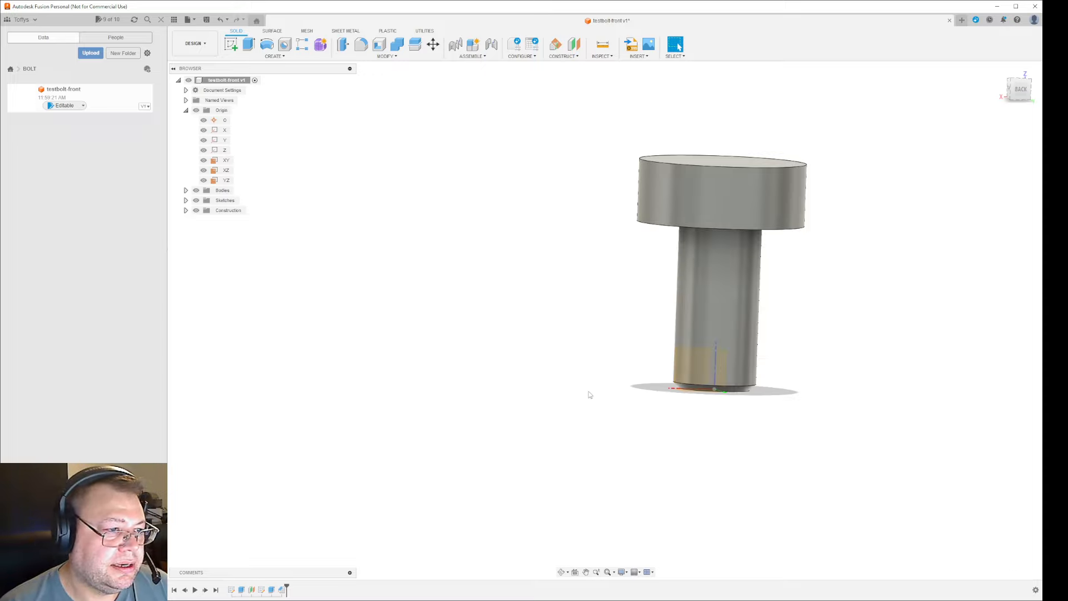
{"action": "key", "text": "ctrl+z"}
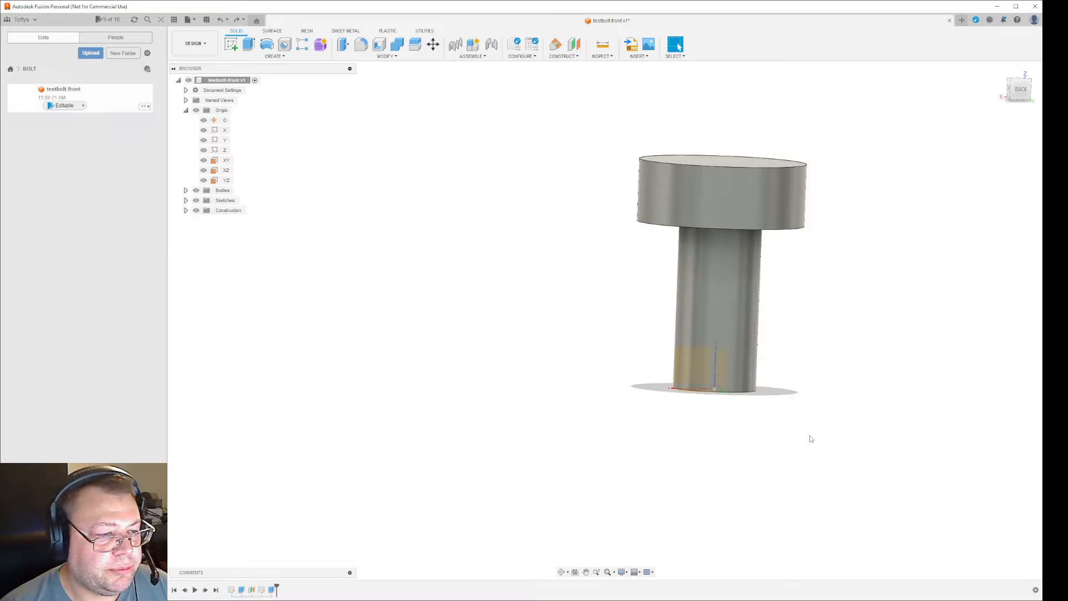
{"action": "middle_click_drag", "start_coordinate": [811, 438], "coordinate": [777, 437], "text": "shift"}
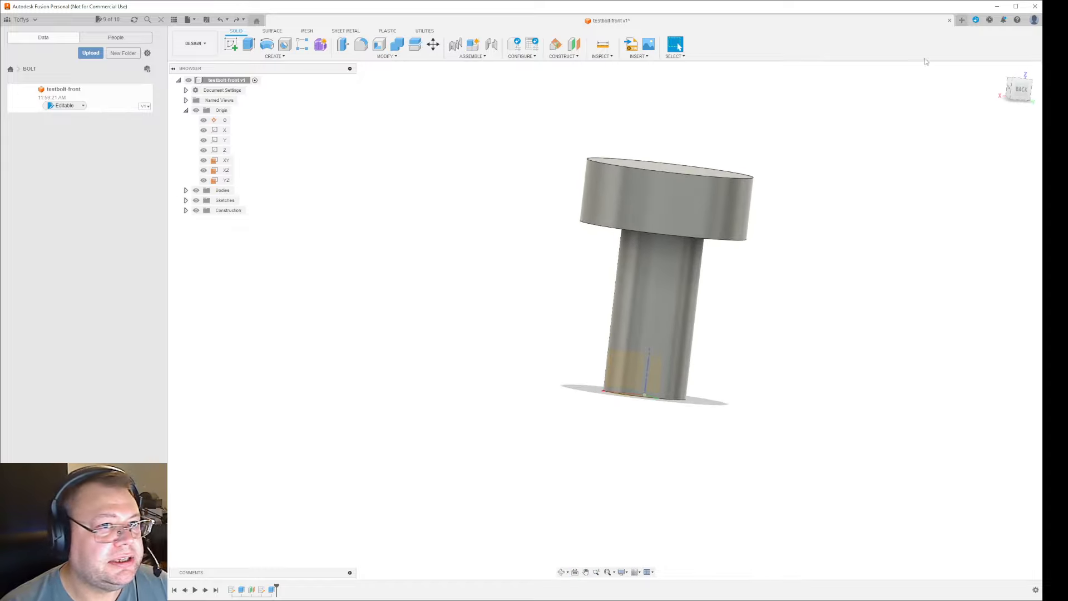
Add a full-length modeled thread to the plain shaft, ISO Metric profile, M40x3, class 6g, right hand
{"action": "left_click", "coordinate": [1019, 88]}
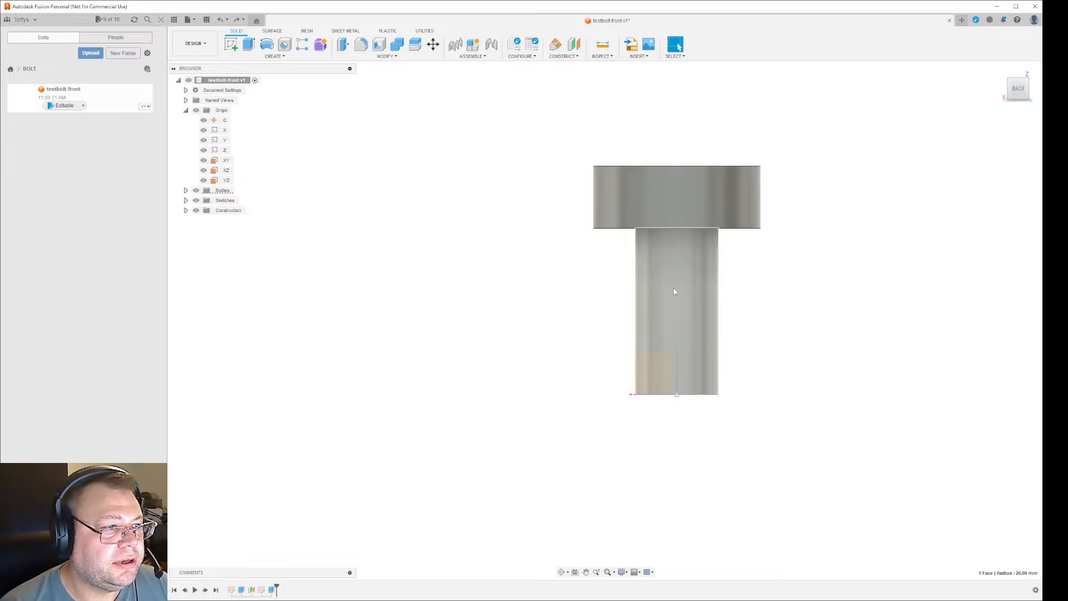
{"action": "left_click", "coordinate": [651, 289]}
{"action": "left_click", "coordinate": [274, 56]}
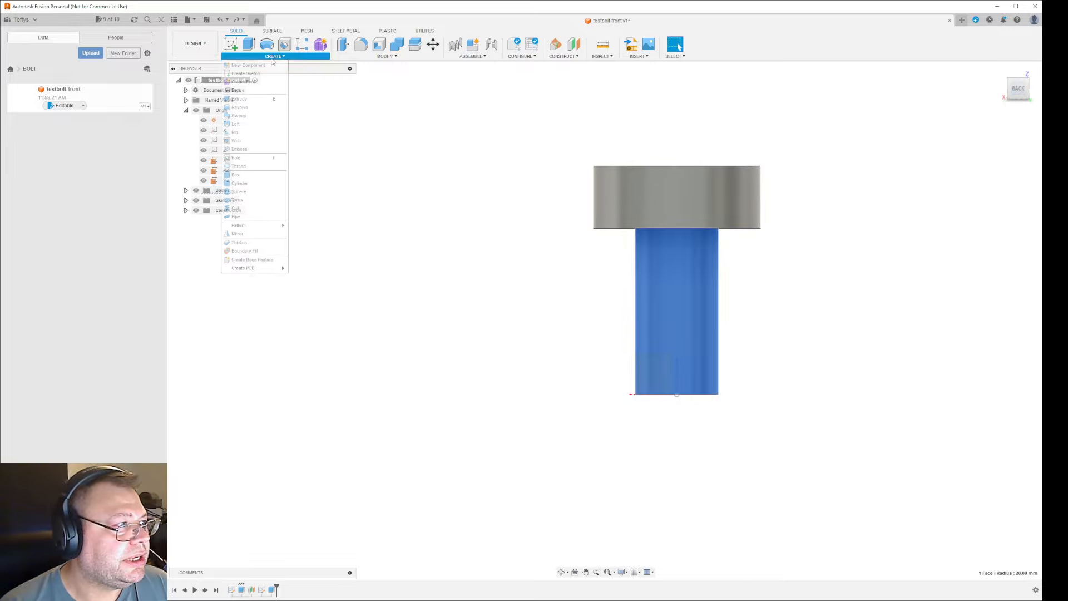
{"action": "left_click", "coordinate": [258, 167]}
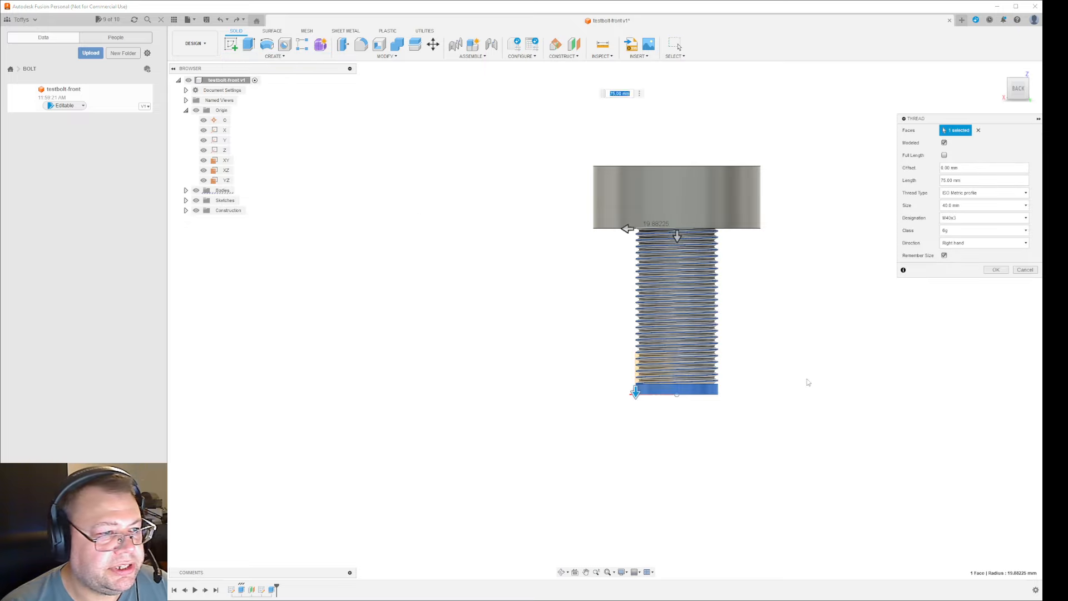
{"action": "left_click", "coordinate": [943, 155]}
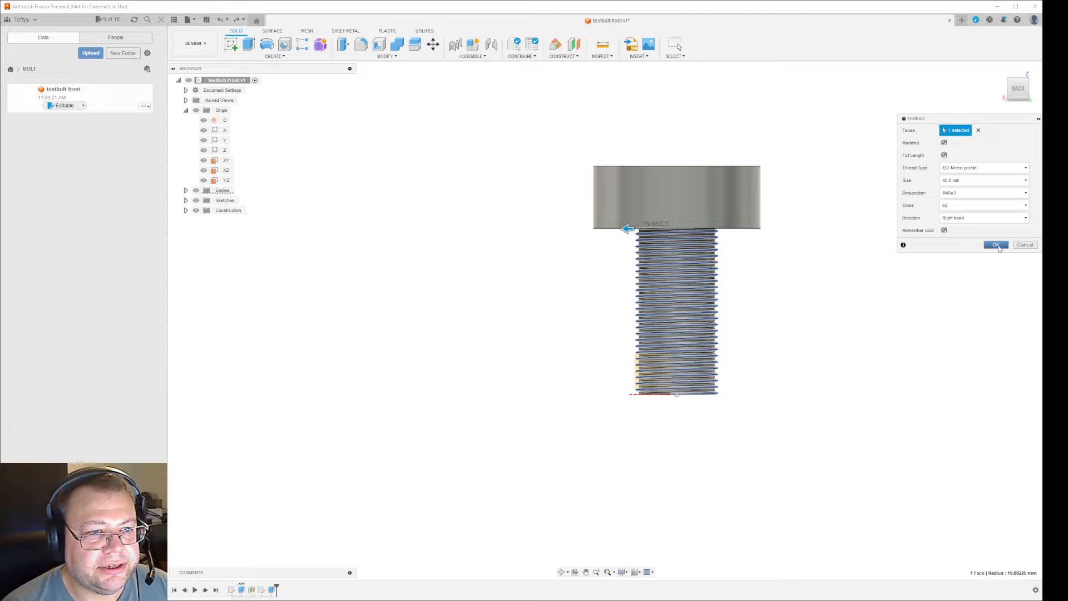
{"action": "left_click", "coordinate": [996, 245]}
Fillet the two helical crest edges of the shaft's thread with a constant 0.2 mm radius
{"action": "scroll", "coordinate": [723, 390], "scroll_direction": "up", "scroll_amount": 5}
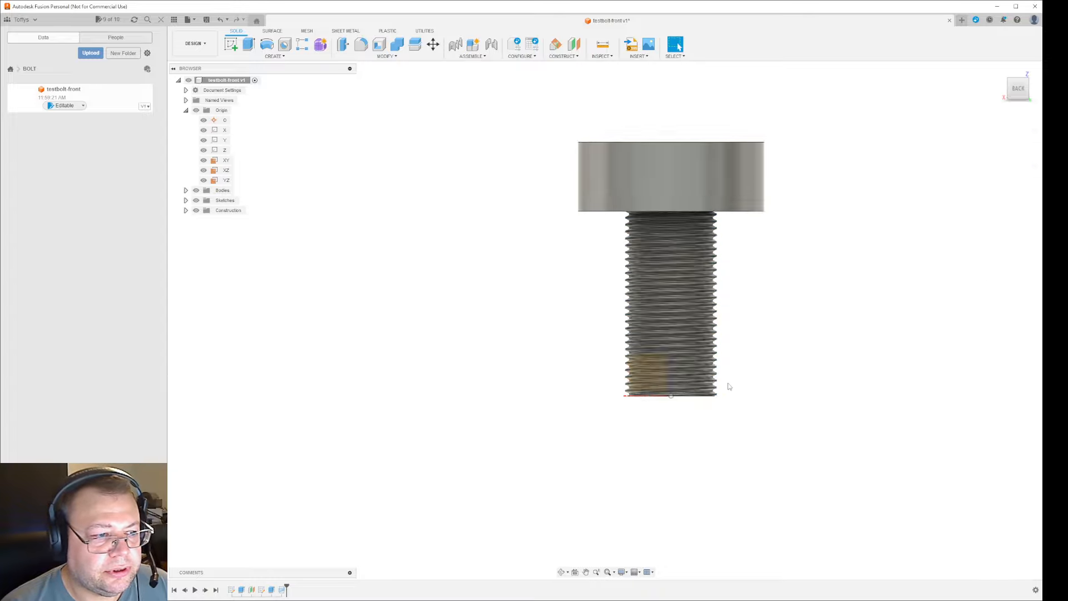
{"action": "double_click", "coordinate": [711, 388]}
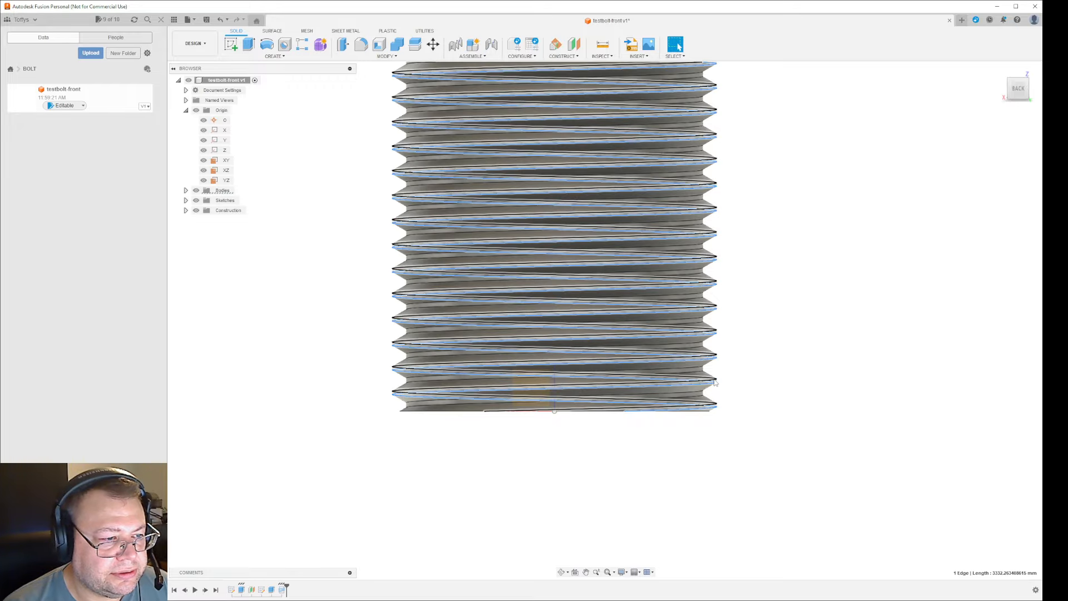
{"action": "left_click", "coordinate": [361, 45]}
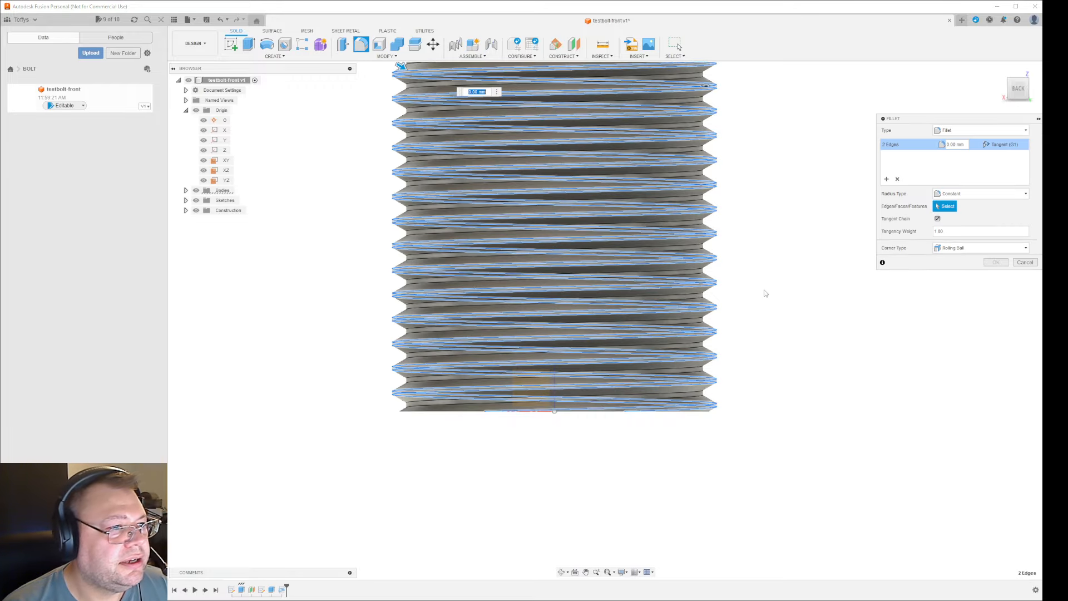
{"action": "scroll", "coordinate": [706, 354], "scroll_direction": "up", "scroll_amount": 5}
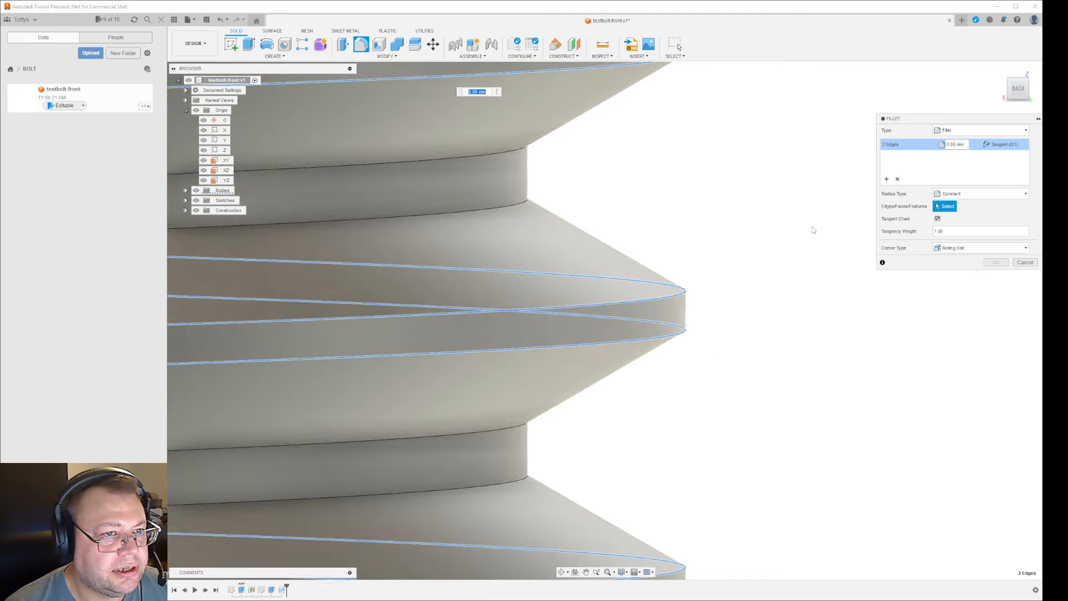
{"action": "left_click", "coordinate": [952, 145]}
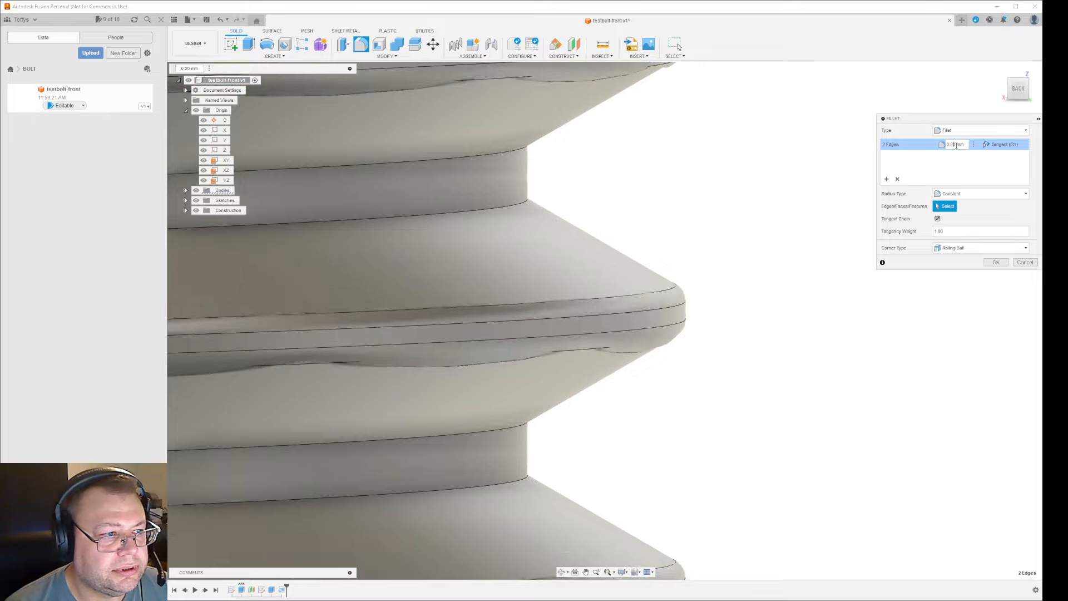
{"action": "left_click", "coordinate": [996, 262]}
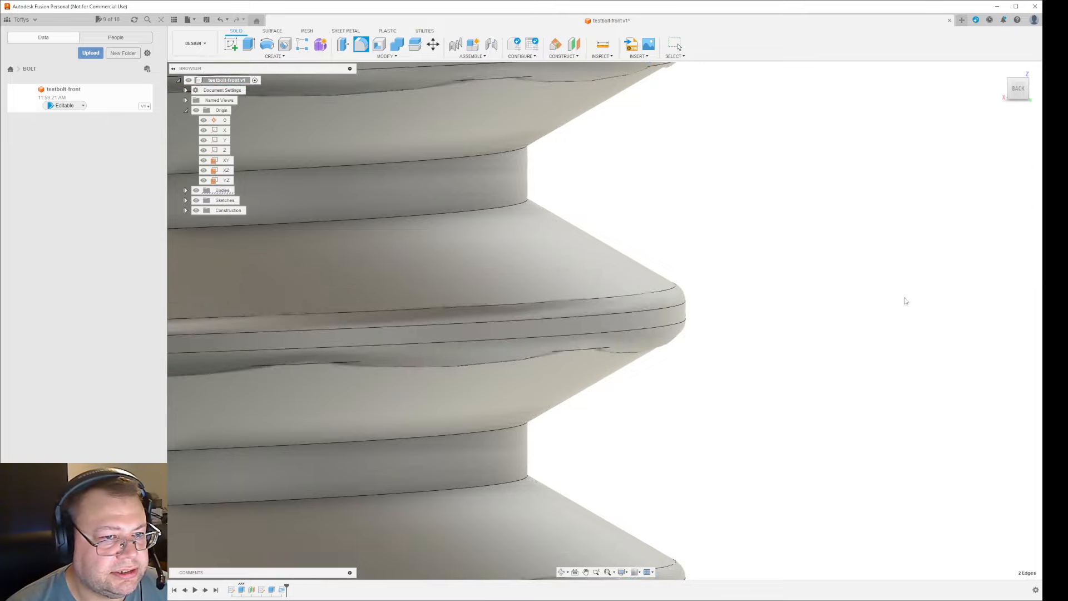
Check the filleted thread against the whole bolt and save the design as a new version
{"action": "scroll", "coordinate": [806, 393], "scroll_direction": "down", "scroll_amount": 5}
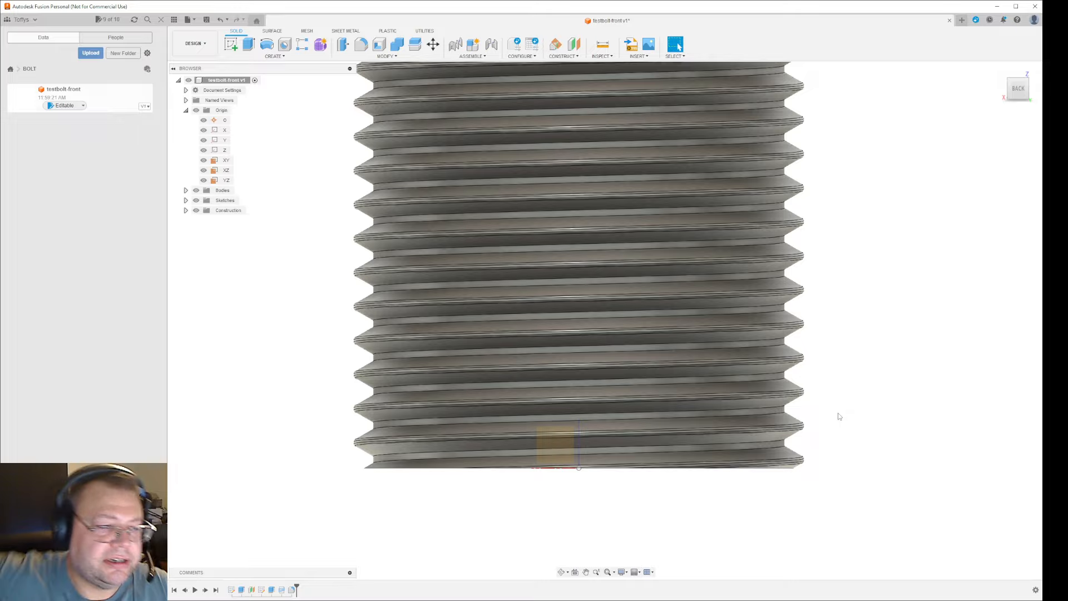
{"action": "scroll", "coordinate": [828, 423], "scroll_direction": "down", "scroll_amount": 5}
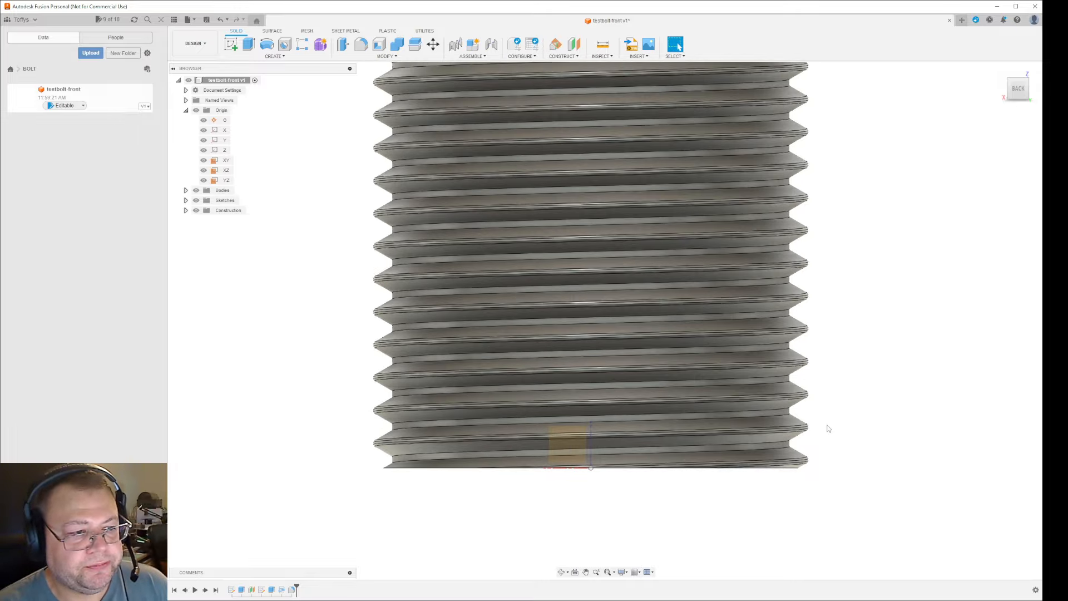
{"action": "middle_click_drag", "start_coordinate": [871, 382], "coordinate": [774, 395]}
{"action": "scroll", "coordinate": [763, 382], "scroll_direction": "up", "scroll_amount": 3}
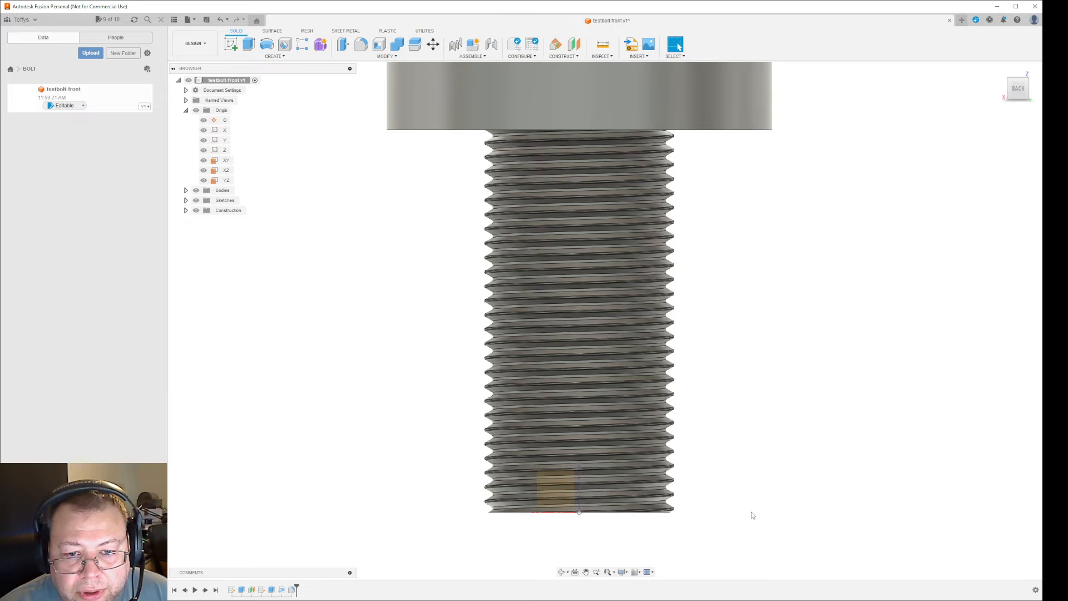
{"action": "scroll", "coordinate": [767, 473], "scroll_direction": "down", "scroll_amount": 2}
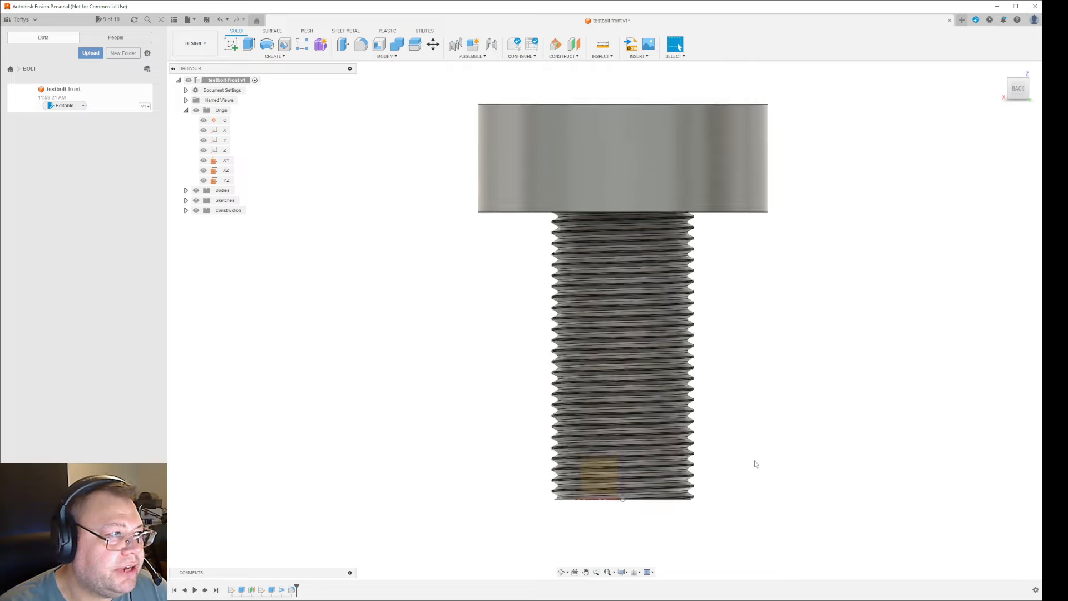
{"action": "left_click", "coordinate": [206, 19]}
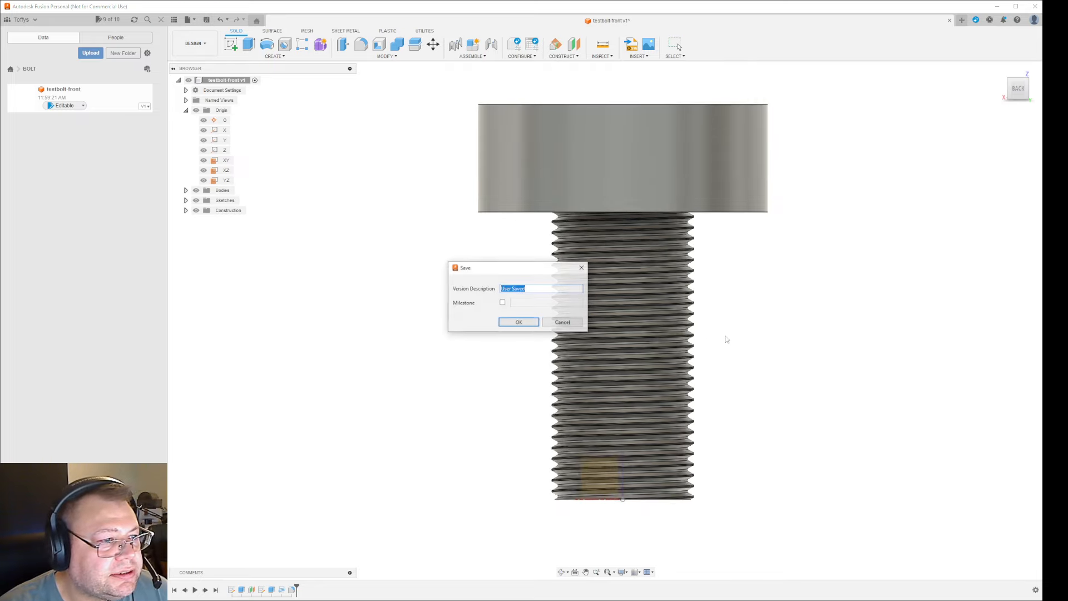
{"action": "left_click", "coordinate": [522, 324]}
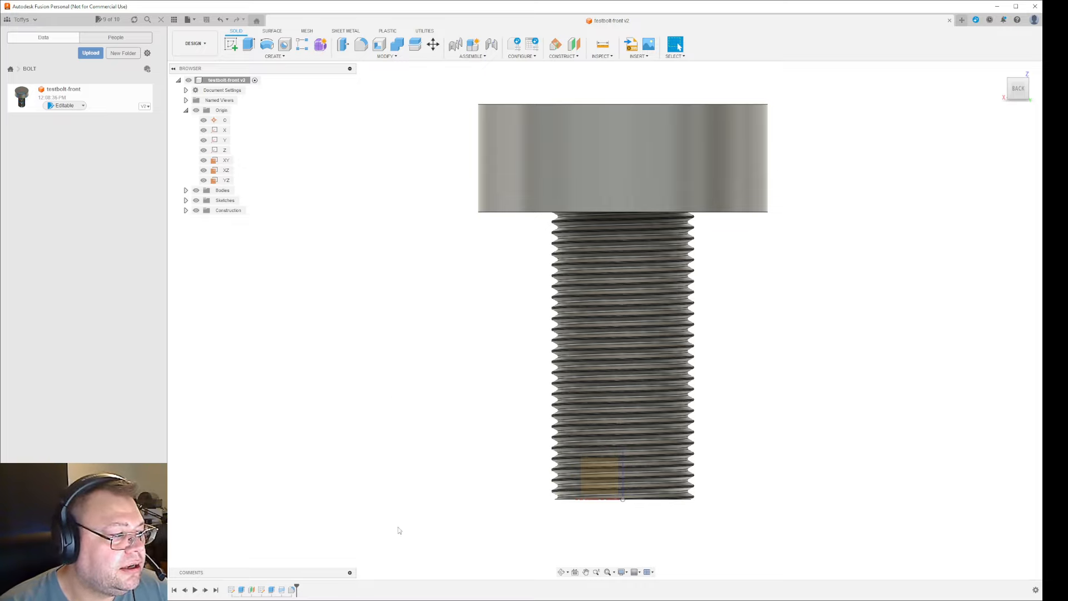
Export the threaded bolt as a Fusion archive (.f3d) named testbolt-front v2 to the Spool Winder folder
{"action": "left_click_drag", "start_coordinate": [298, 590], "coordinate": [276, 589]}
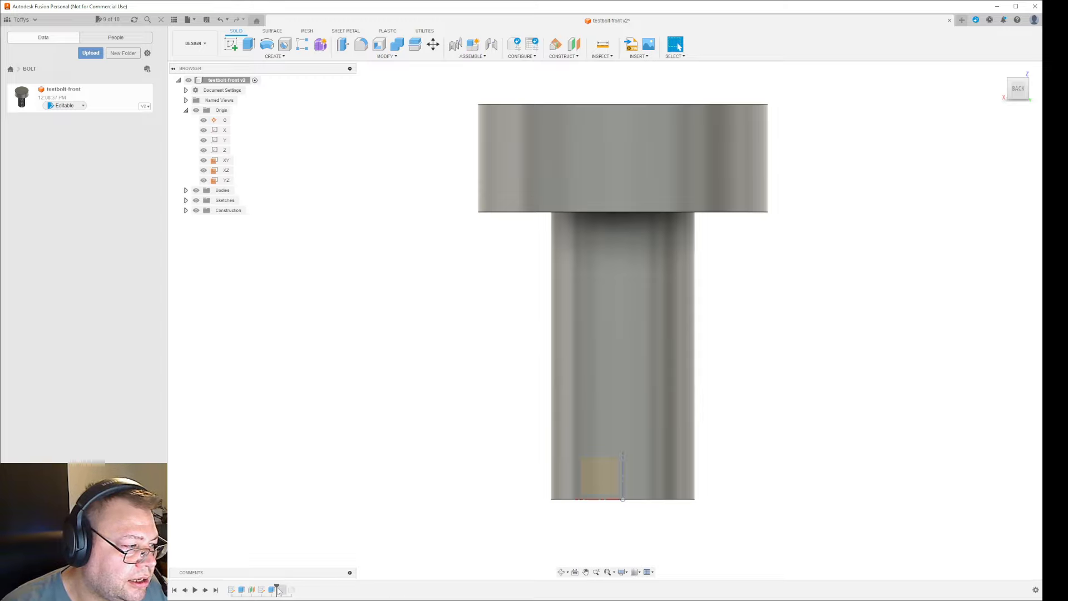
{"action": "left_click_drag", "start_coordinate": [276, 588], "coordinate": [311, 586]}
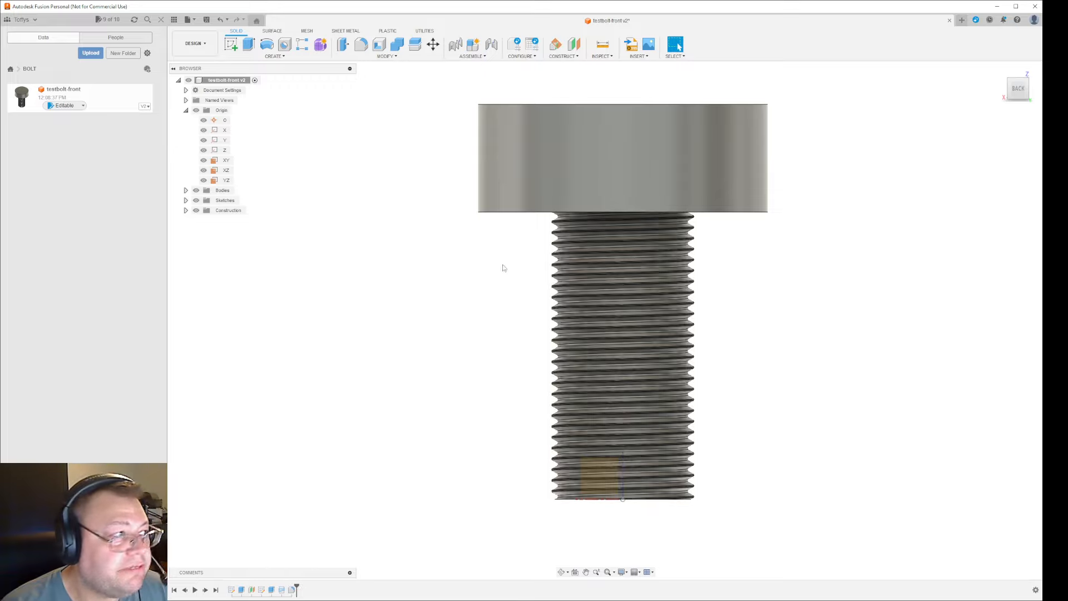
{"action": "left_click", "coordinate": [188, 19]}
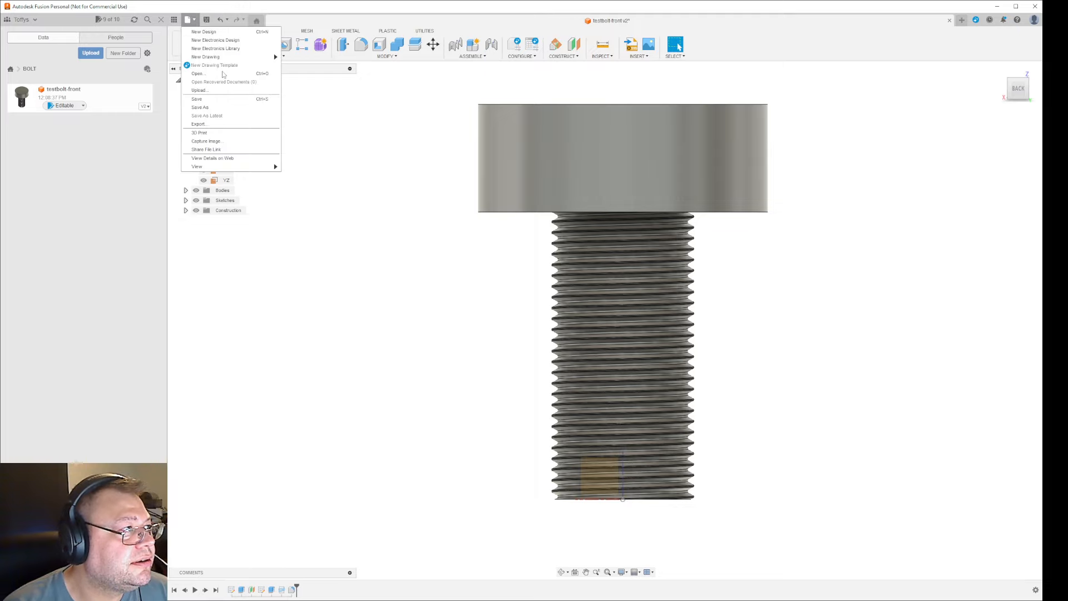
{"action": "left_click", "coordinate": [215, 127]}
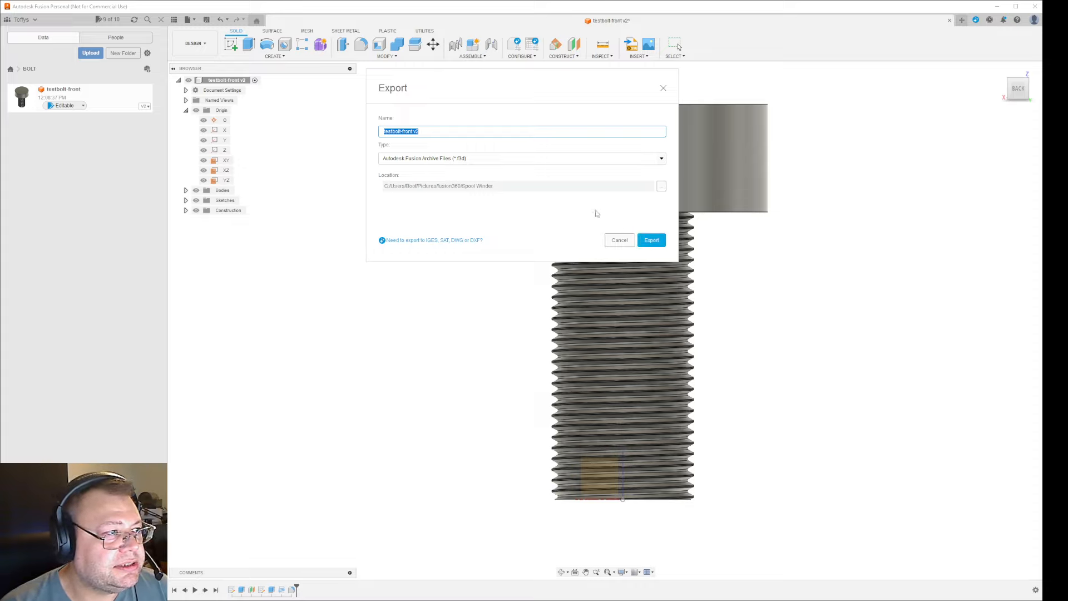
{"action": "left_click", "coordinate": [651, 240]}
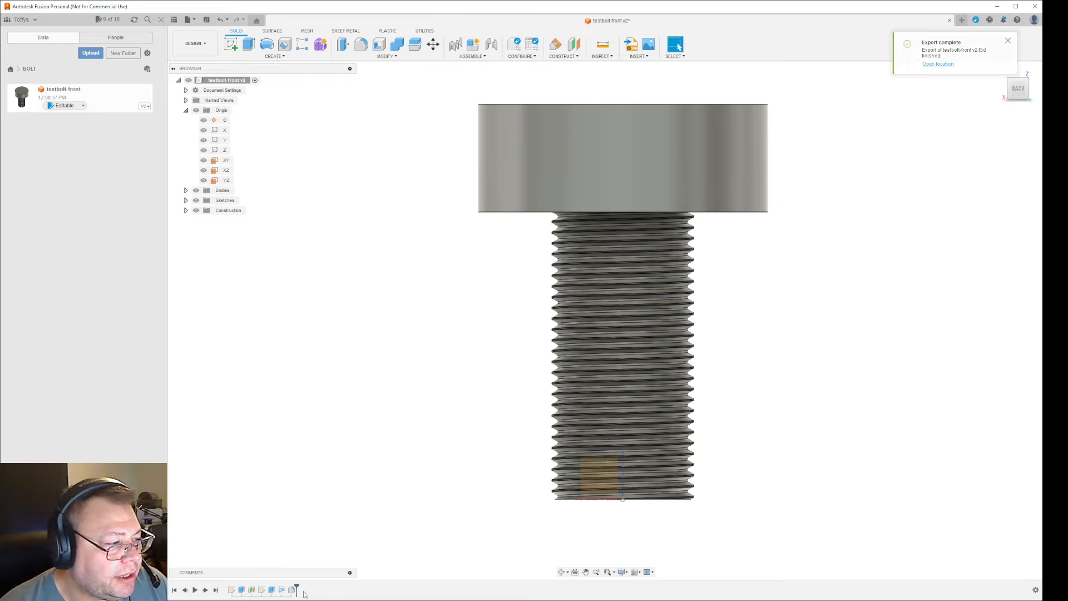
Roll the history back to before the thread and chamfer the plain shaft's bottom edge with an equal distance of 5 mm
{"action": "left_click_drag", "start_coordinate": [296, 588], "coordinate": [276, 589]}
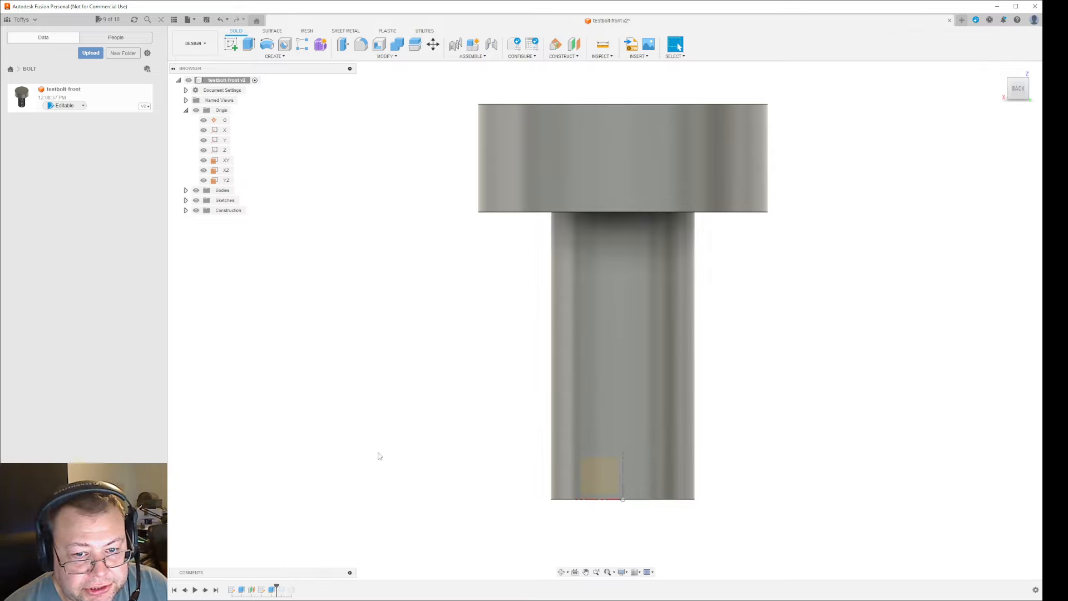
{"action": "left_click", "coordinate": [677, 499]}
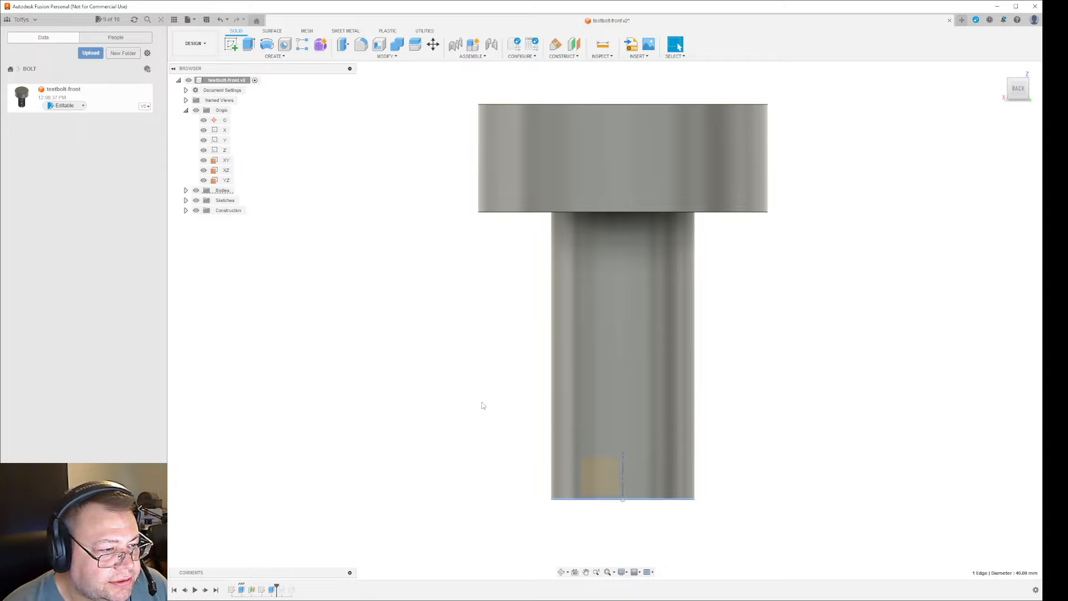
{"action": "left_click", "coordinate": [387, 56]}
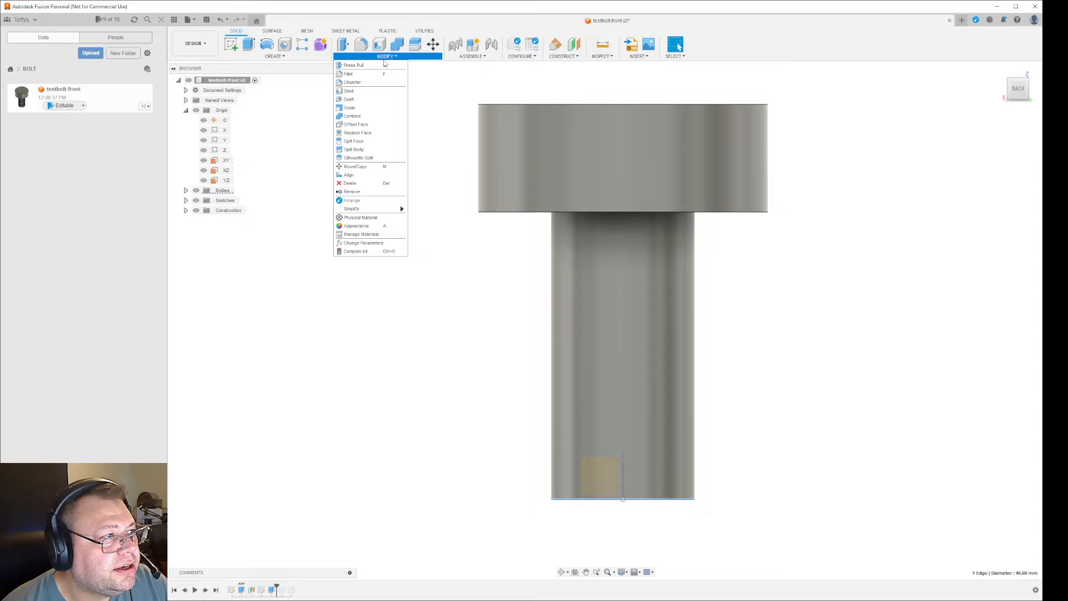
{"action": "left_click", "coordinate": [361, 84]}
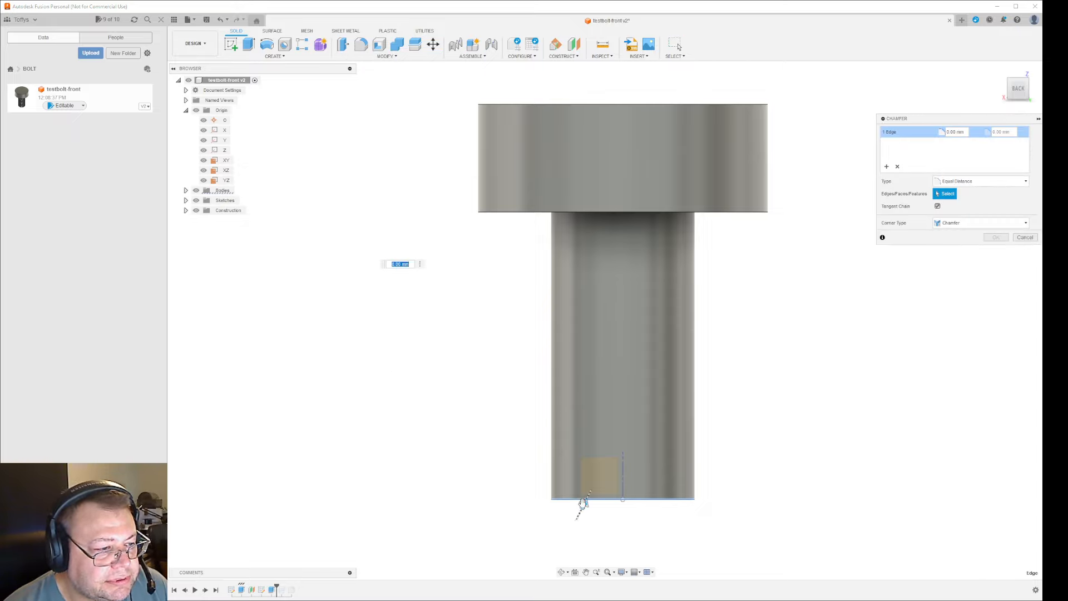
{"action": "left_click_drag", "start_coordinate": [584, 504], "coordinate": [588, 497]}
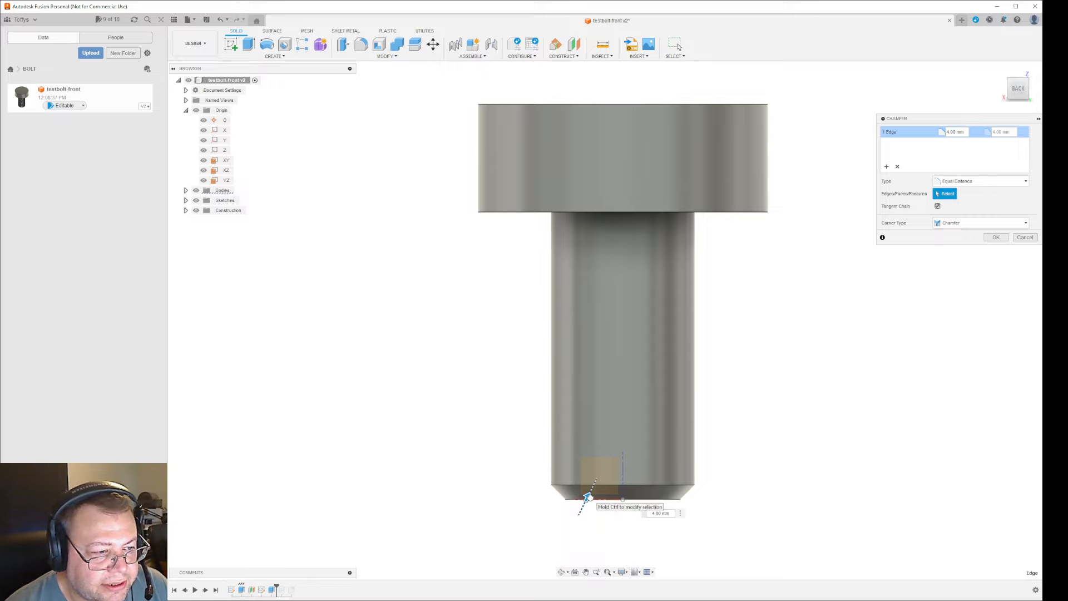
{"action": "left_click_drag", "start_coordinate": [588, 497], "coordinate": [588, 494]}
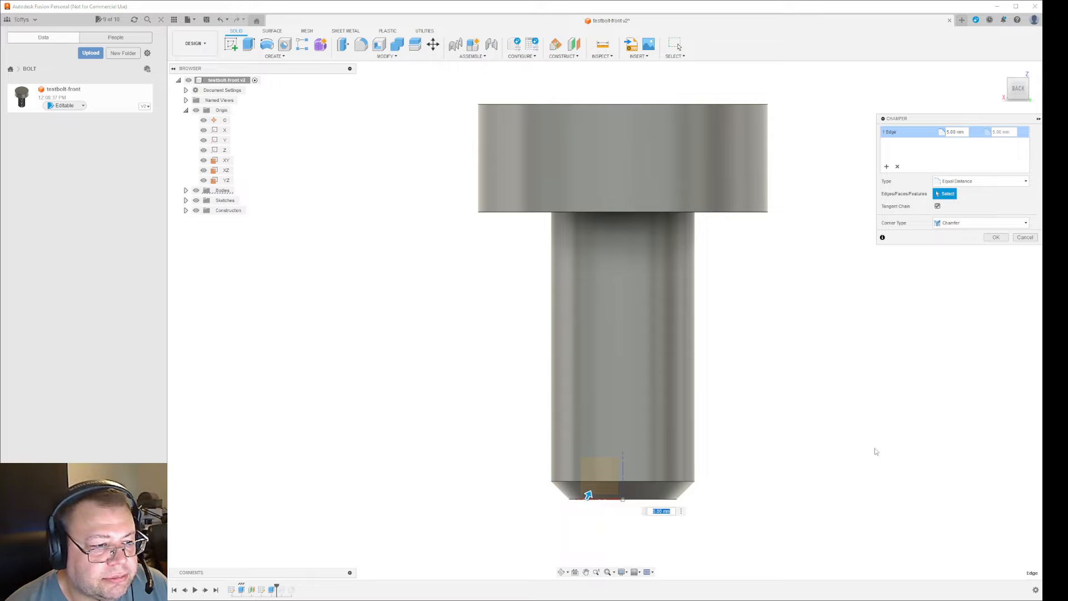
{"action": "left_click", "coordinate": [995, 236]}
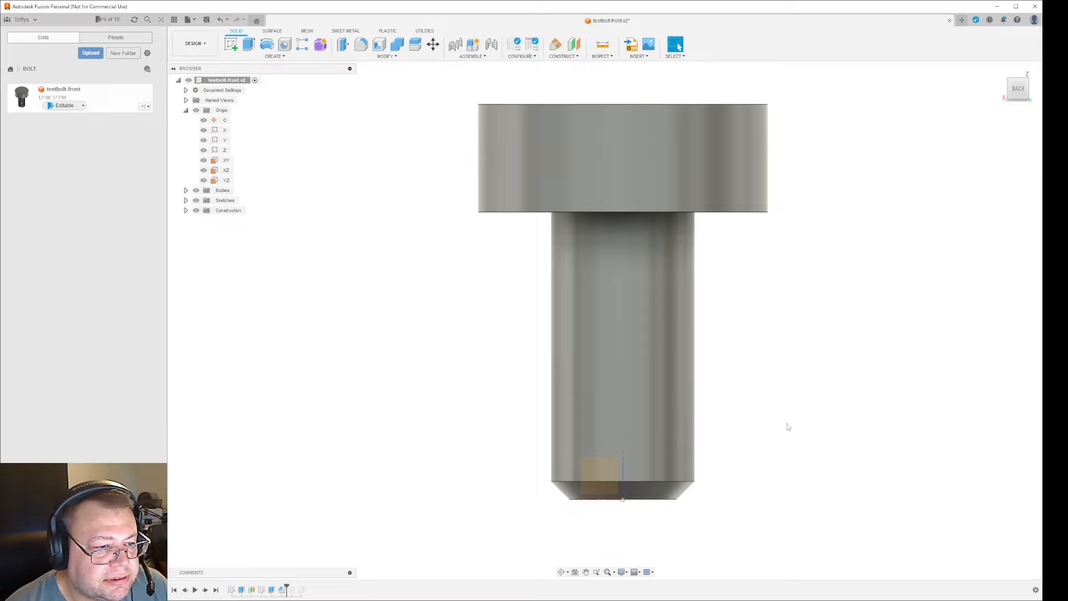
Save the chamfered plain bolt and upload the exported testbolt-front v2.f3d archive to the BOLT project
{"action": "left_click", "coordinate": [206, 19]}
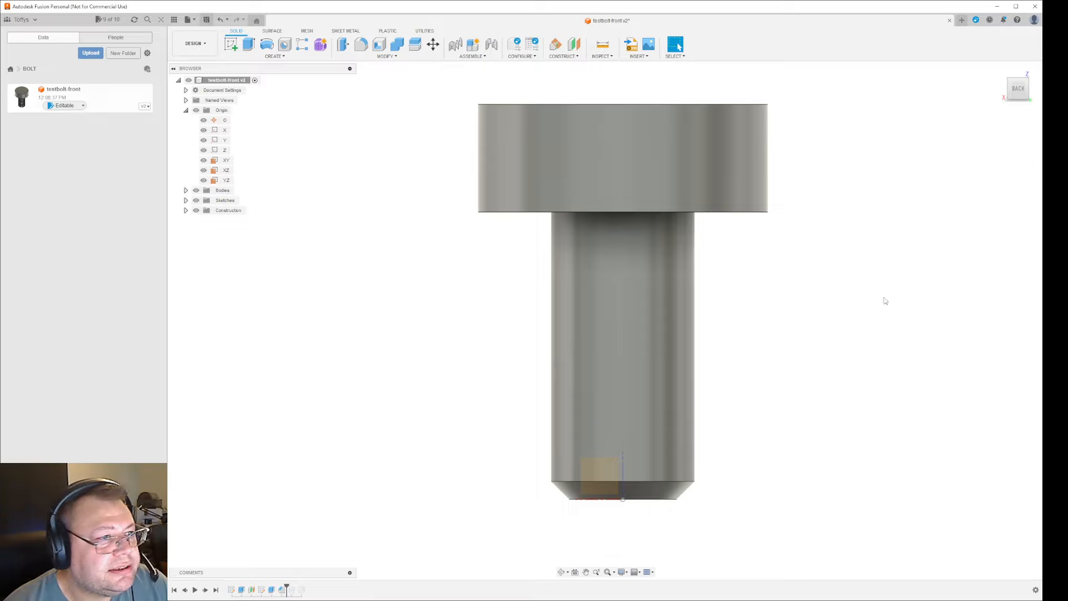
{"action": "left_click", "coordinate": [518, 323]}
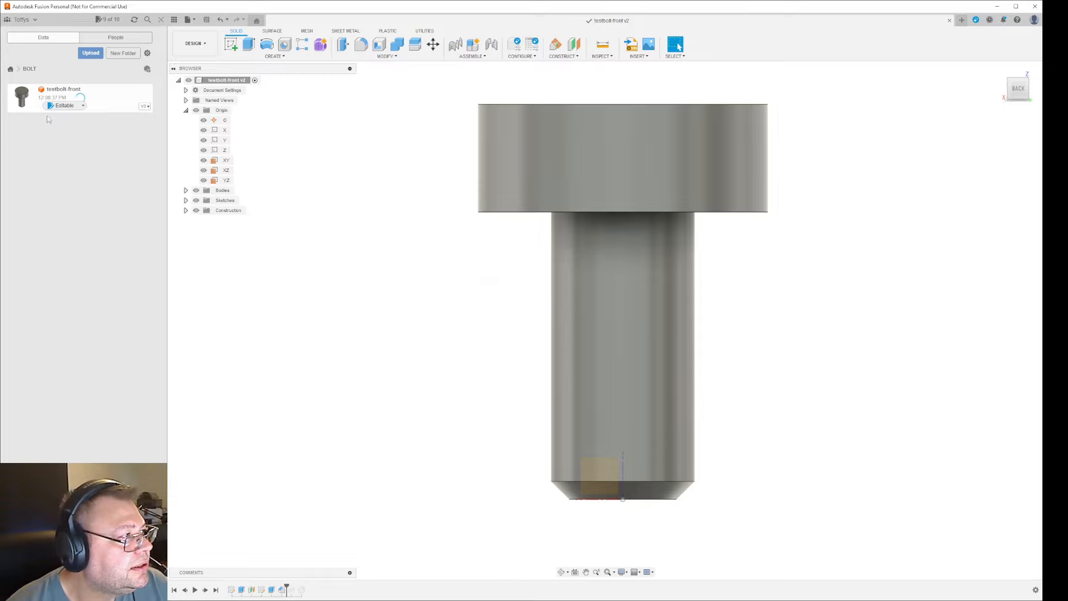
{"action": "left_click", "coordinate": [90, 53]}
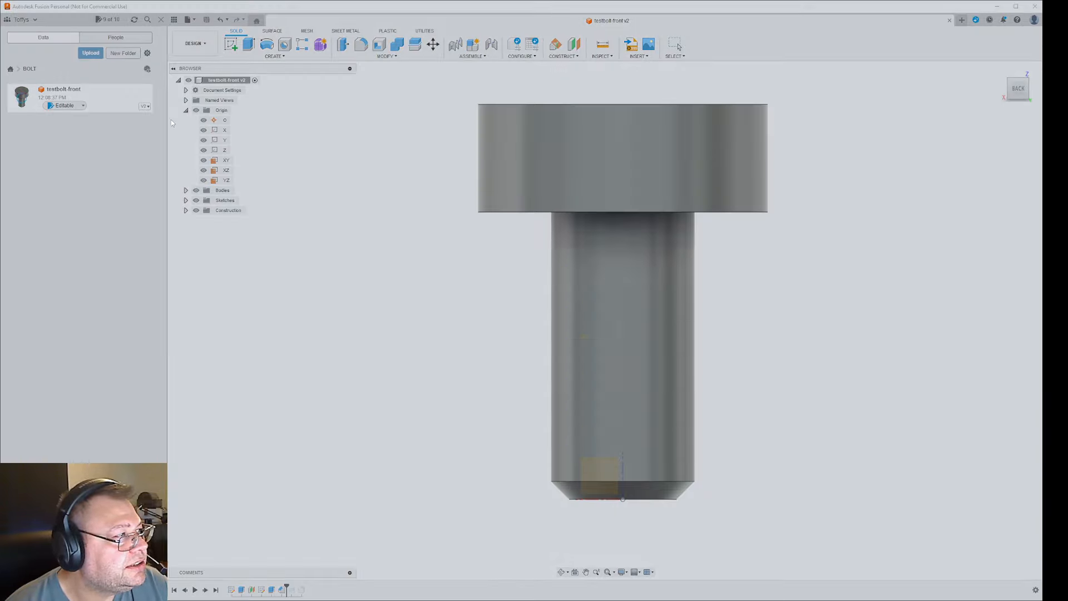
{"action": "left_click", "coordinate": [407, 317]}
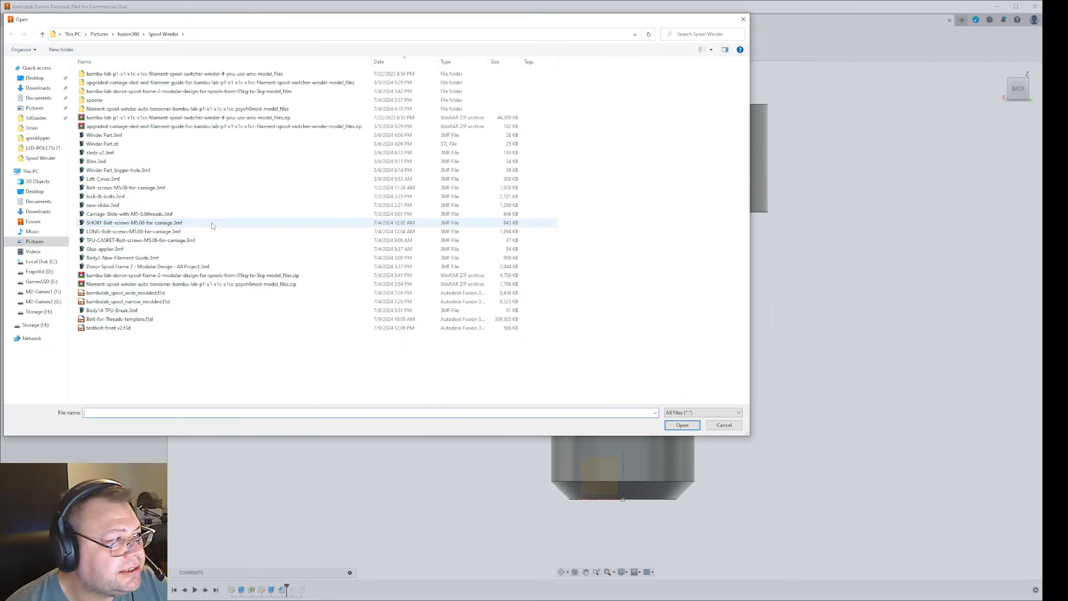
{"action": "double_click", "coordinate": [108, 328]}
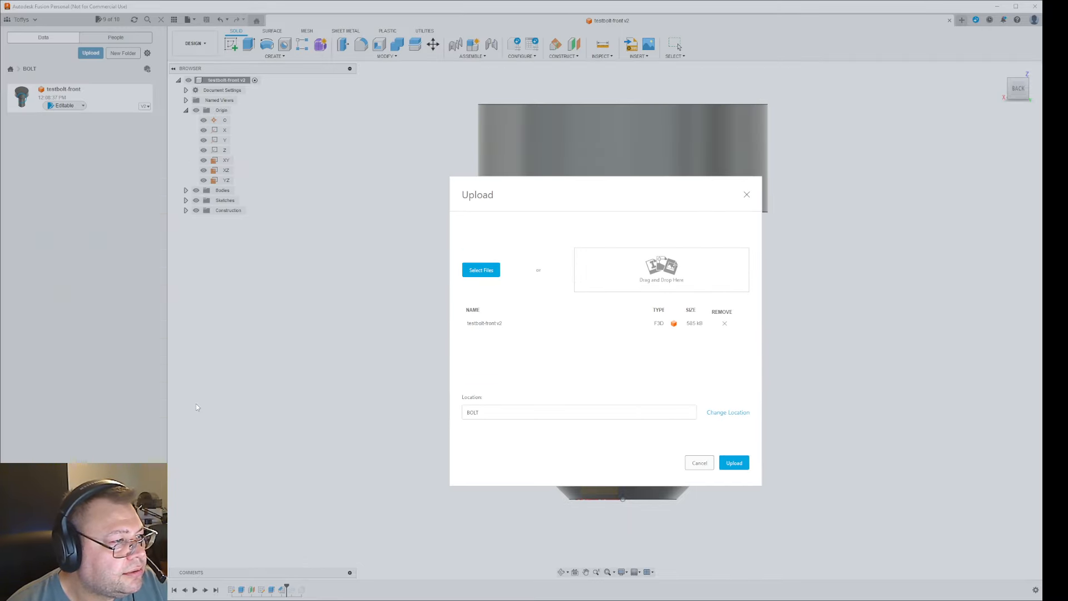
{"action": "left_click", "coordinate": [734, 462]}
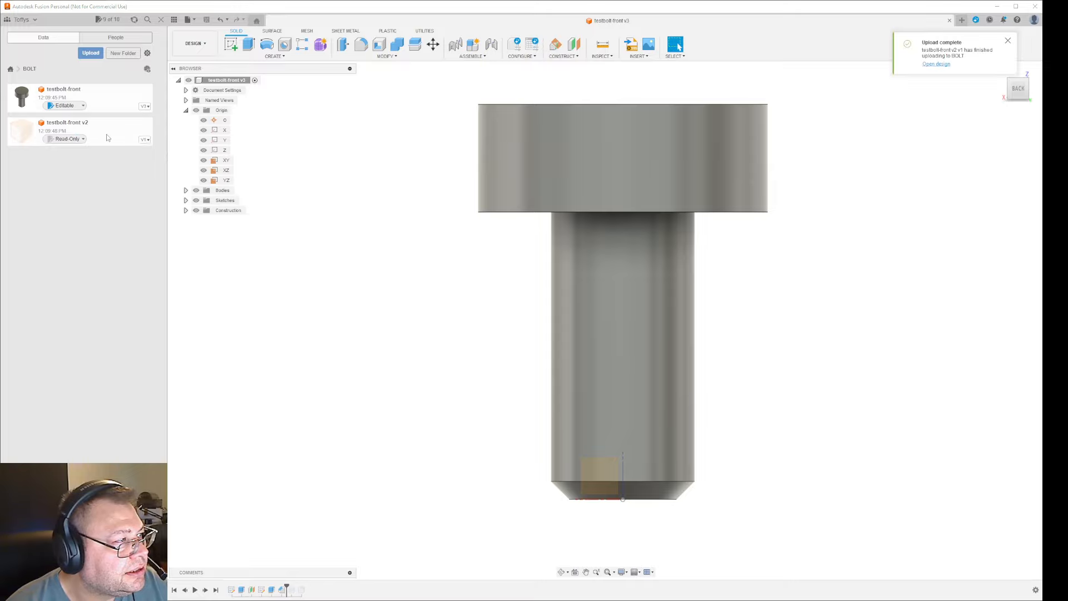
Insert the uploaded testbolt-front v2 into the design without moving it and hide the design's own bodies
{"action": "left_click_drag", "start_coordinate": [105, 135], "coordinate": [340, 265]}
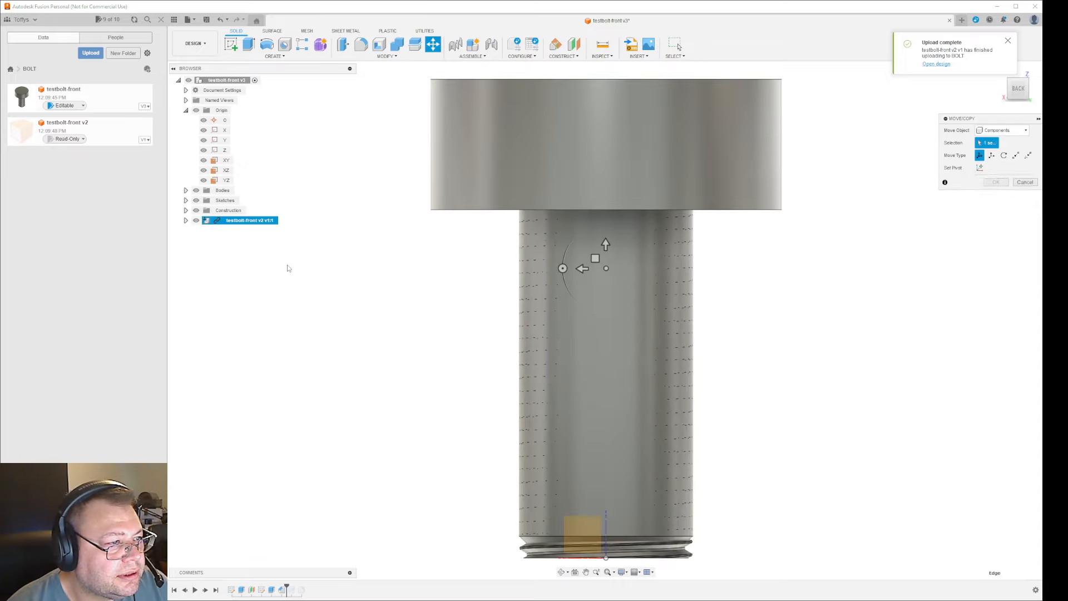
{"action": "left_click", "coordinate": [195, 190]}
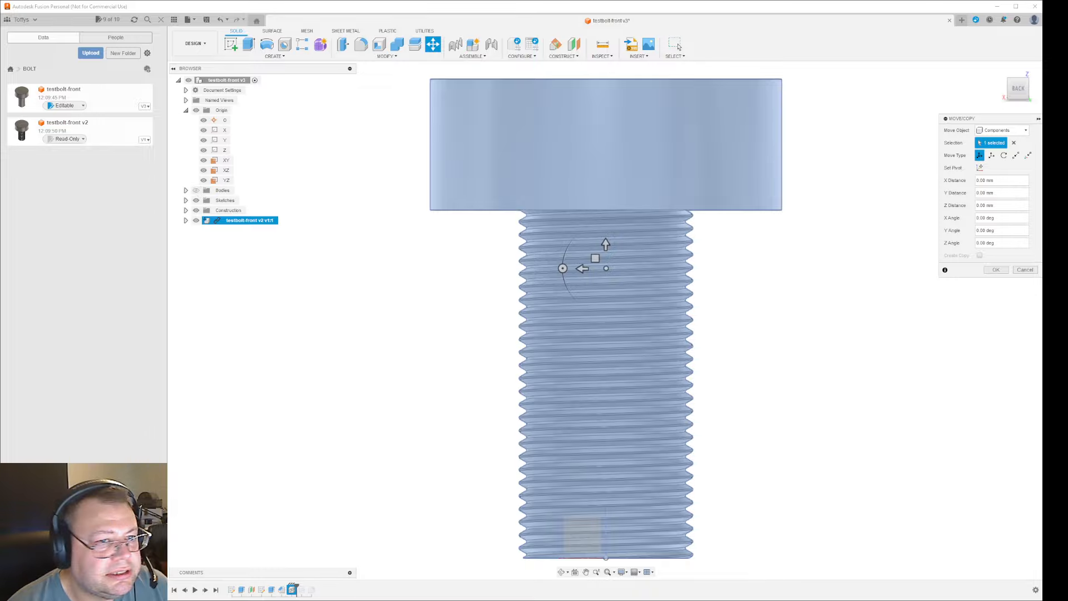
{"action": "left_click", "coordinate": [995, 269]}
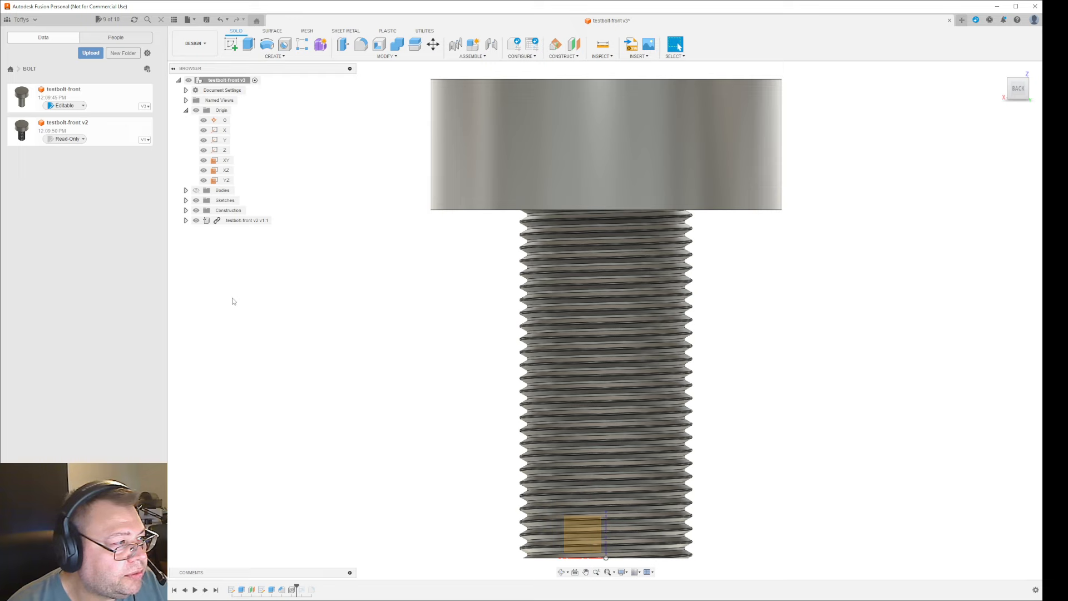
Break the link of the inserted testbolt-front v2 component, expand its bodies and activate the component
{"action": "right_click", "coordinate": [246, 221]}
{"action": "left_click", "coordinate": [278, 392]}
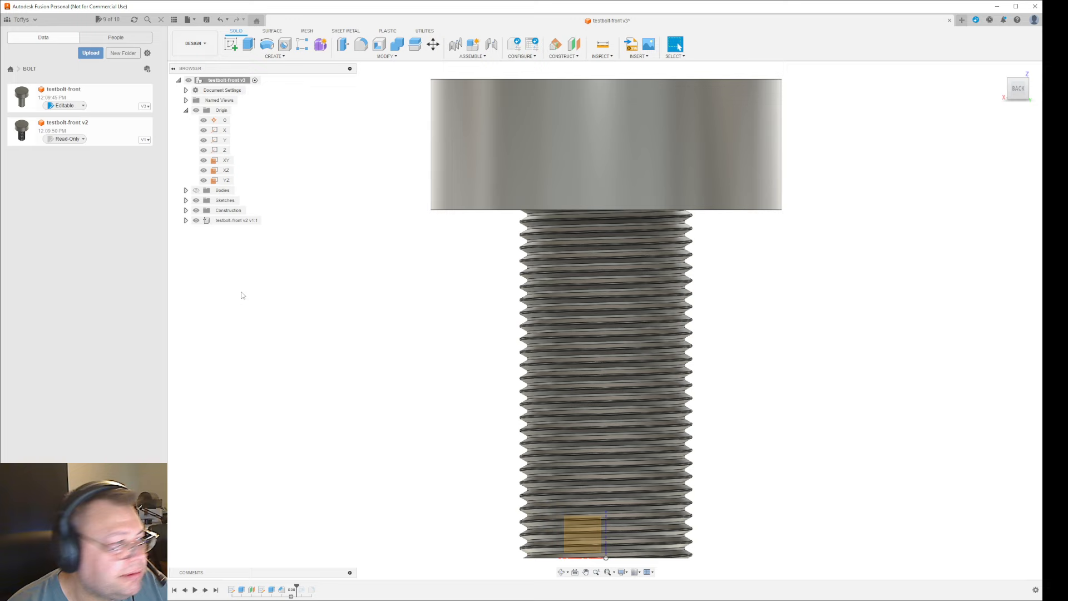
{"action": "left_click", "coordinate": [186, 220]}
{"action": "right_click", "coordinate": [234, 220]}
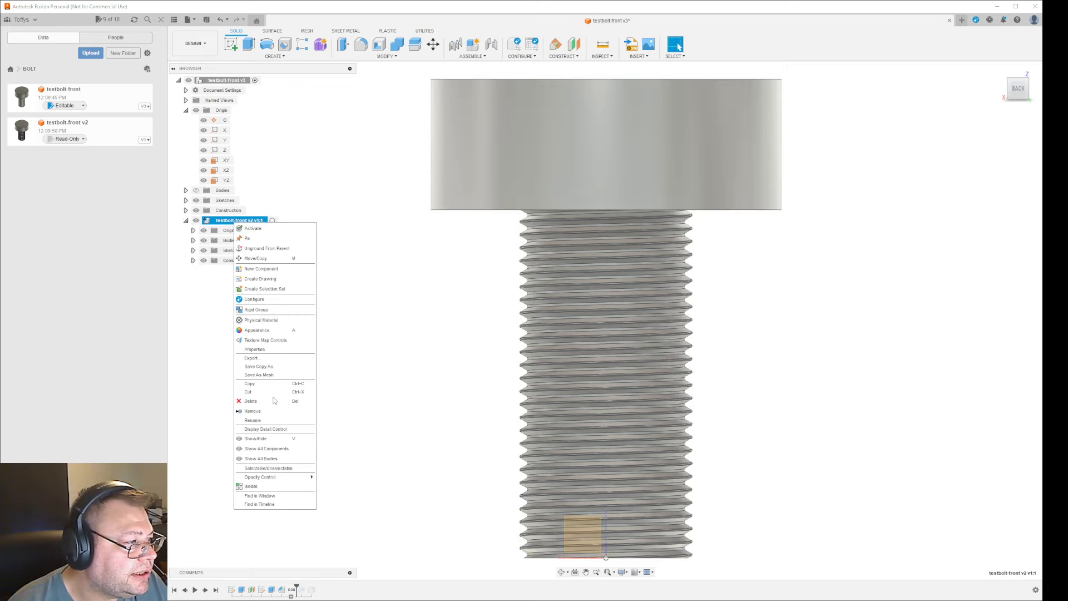
{"action": "left_click", "coordinate": [417, 313]}
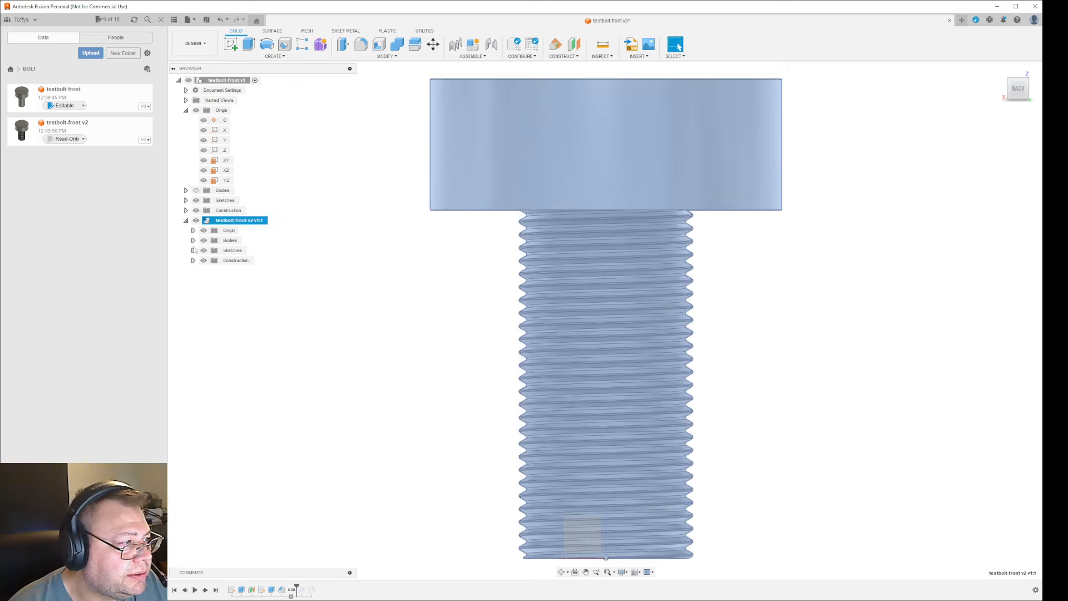
{"action": "left_click", "coordinate": [193, 240]}
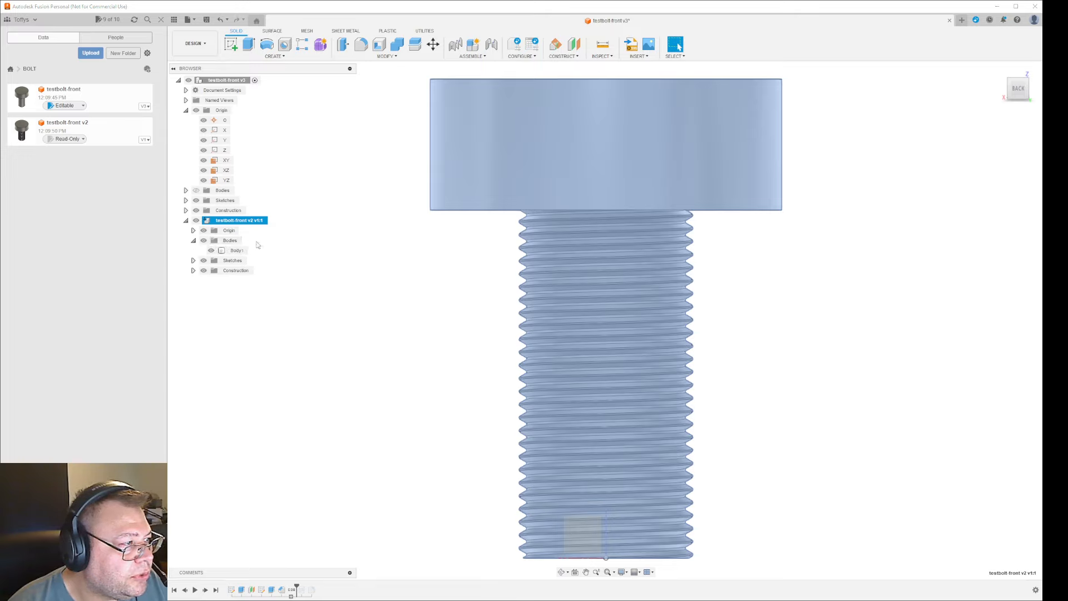
{"action": "left_click", "coordinate": [272, 220]}
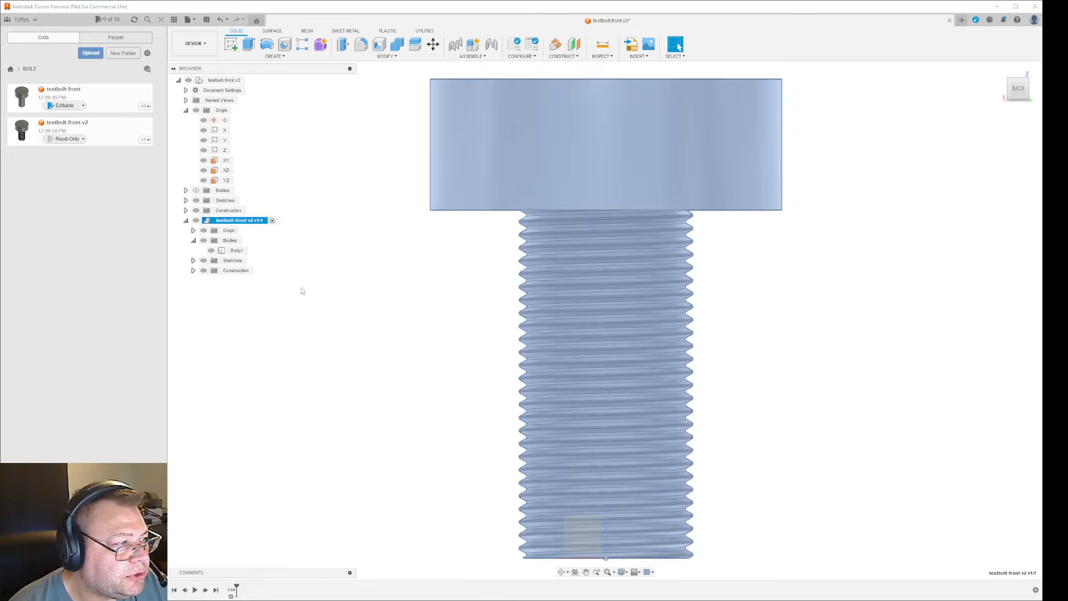
{"action": "left_click", "coordinate": [253, 384]}
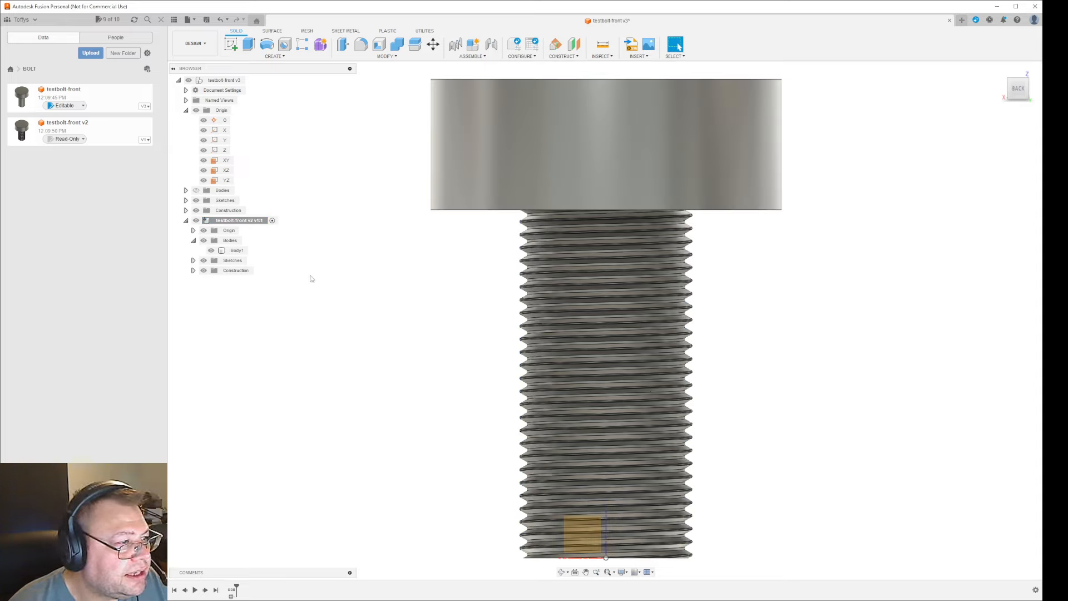
Create an offset construction plane at 0 mm on the bottom end face of the threaded shaft
{"action": "middle_click_drag", "start_coordinate": [311, 278], "coordinate": [374, 417], "text": "shift"}
{"action": "left_click", "coordinate": [626, 451]}
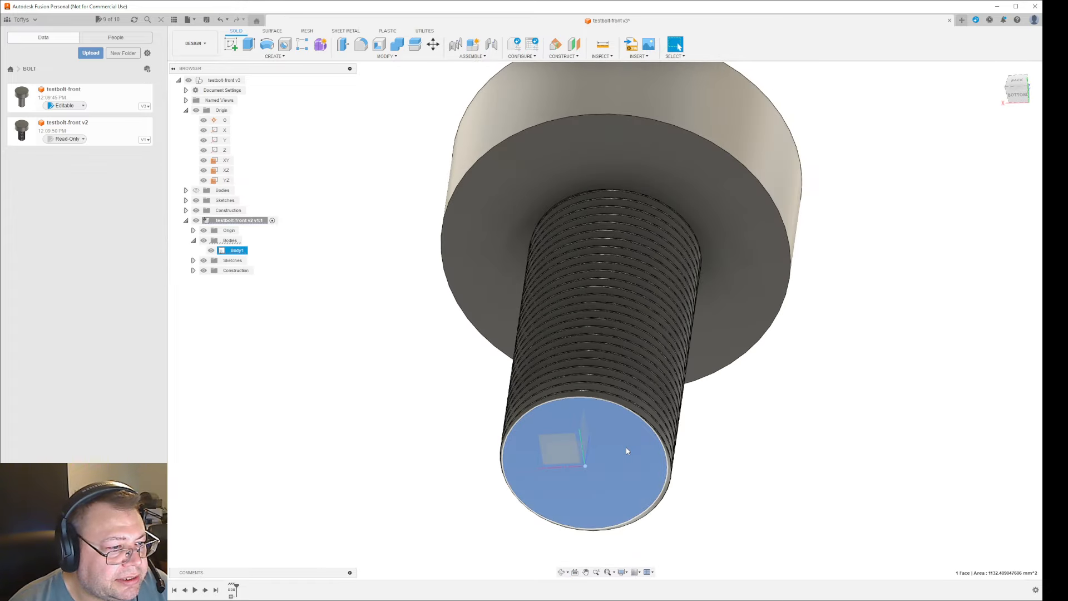
{"action": "left_click", "coordinate": [573, 45]}
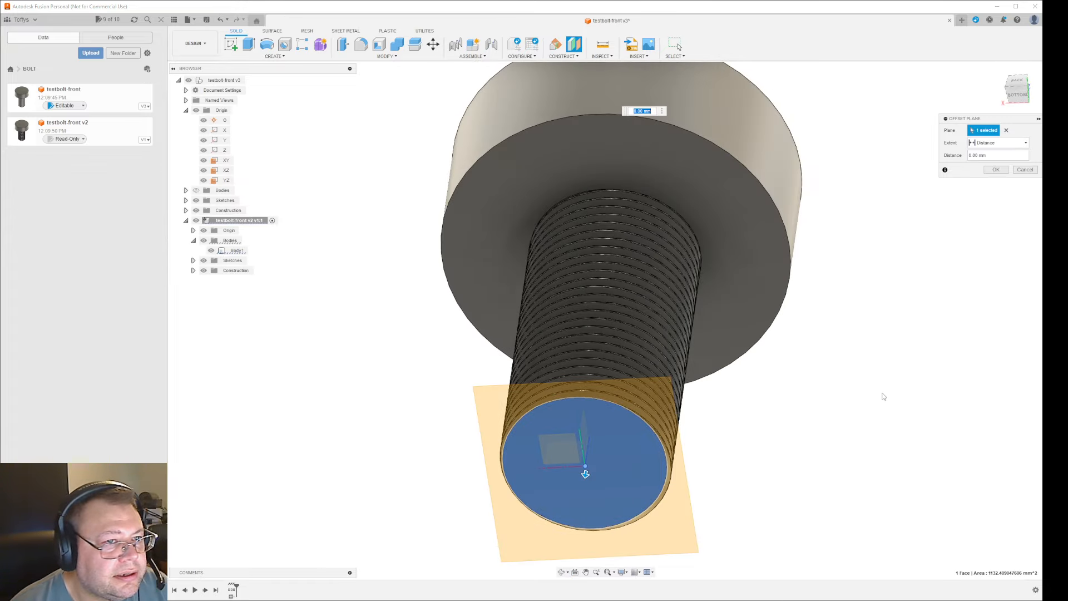
{"action": "left_click", "coordinate": [995, 170]}
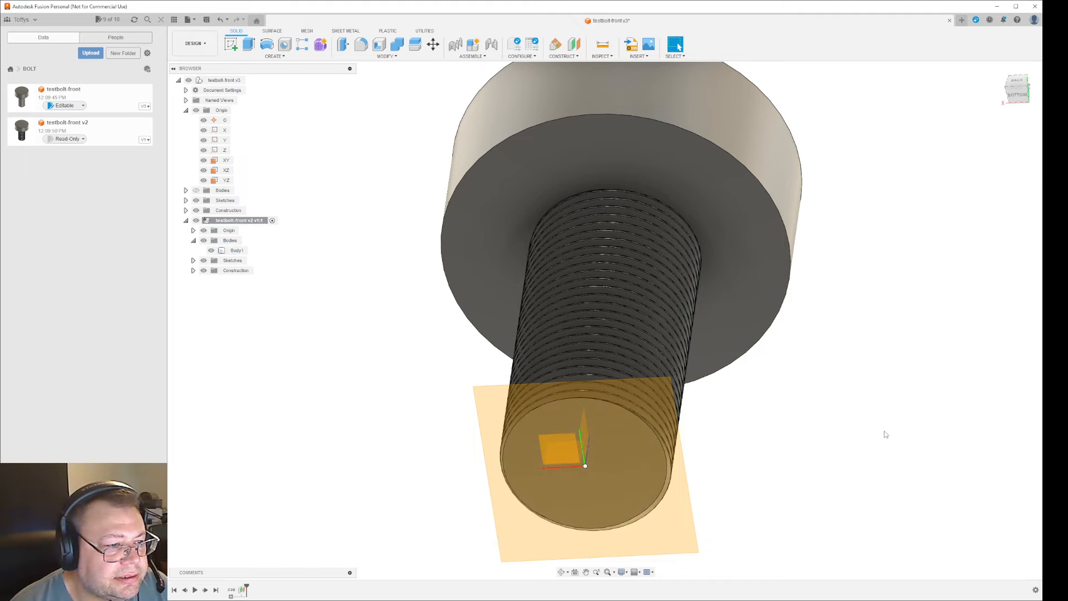
Start a sketch on the new construction plane and project the bolt head's outer circular edge into it
{"action": "left_click", "coordinate": [673, 541]}
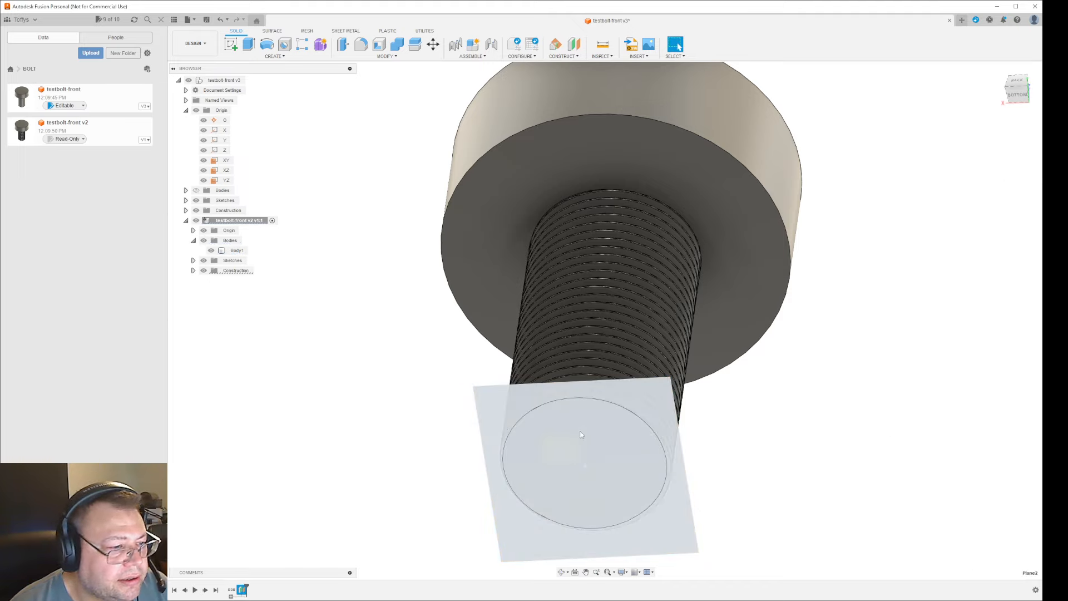
{"action": "left_click", "coordinate": [231, 46]}
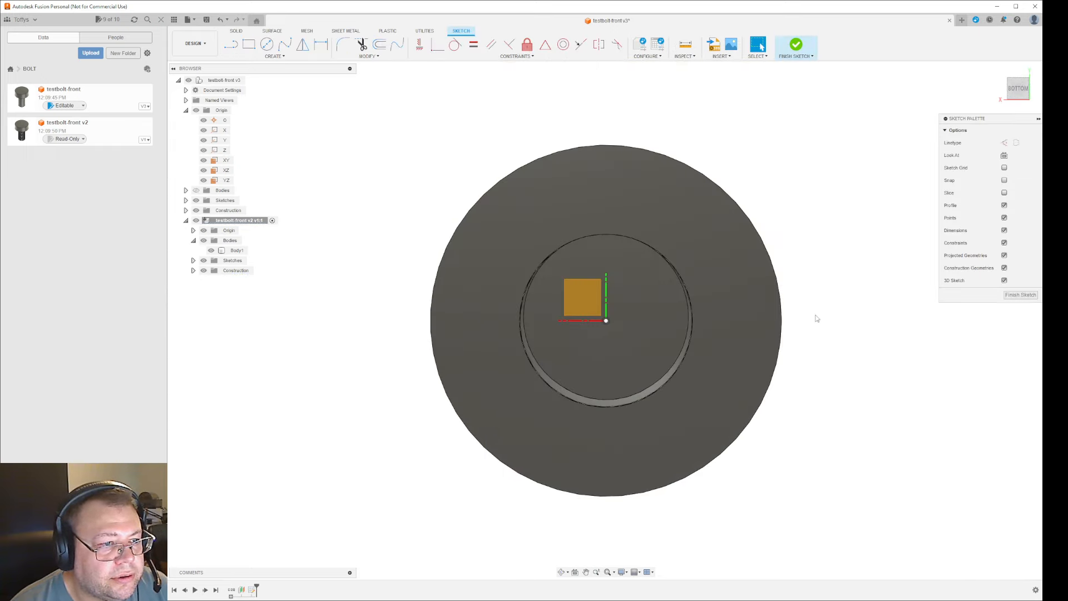
{"action": "left_click", "coordinate": [781, 308]}
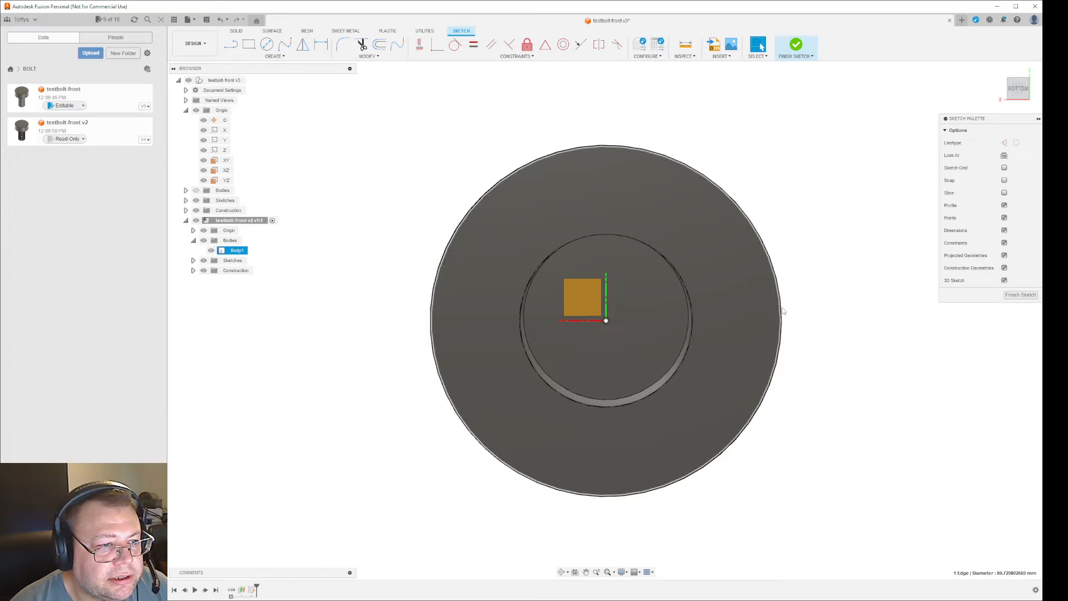
{"action": "key", "text": "p"}
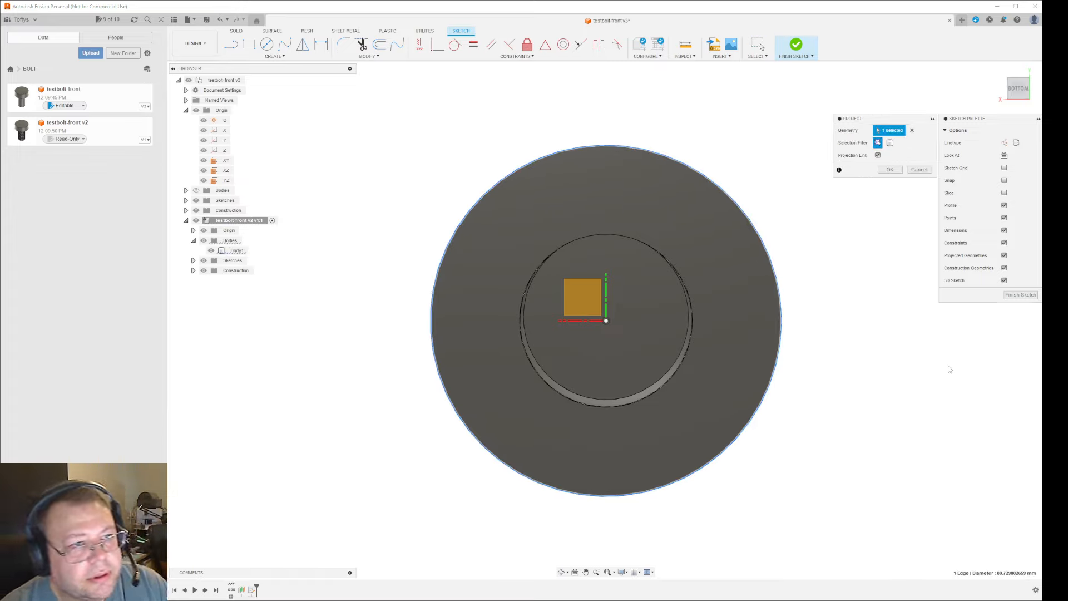
{"action": "left_click", "coordinate": [890, 170]}
Extrude the projected circle profile up to the underside of the bolt head as a new body
{"action": "middle_click_drag", "start_coordinate": [894, 172], "coordinate": [860, 334], "text": "shift"}
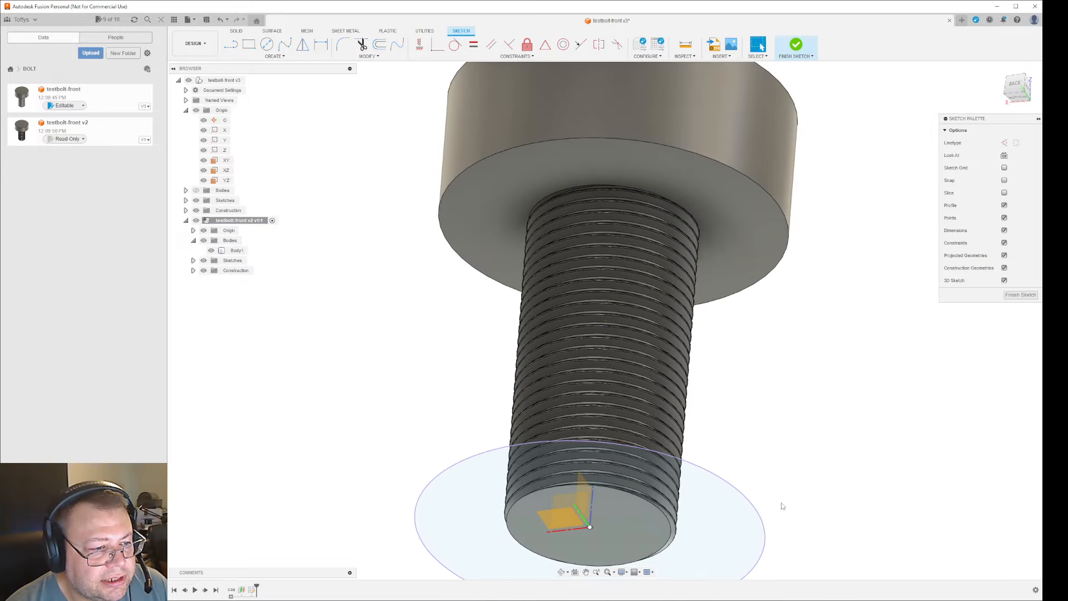
{"action": "left_click", "coordinate": [734, 520]}
{"action": "key", "text": "e"}
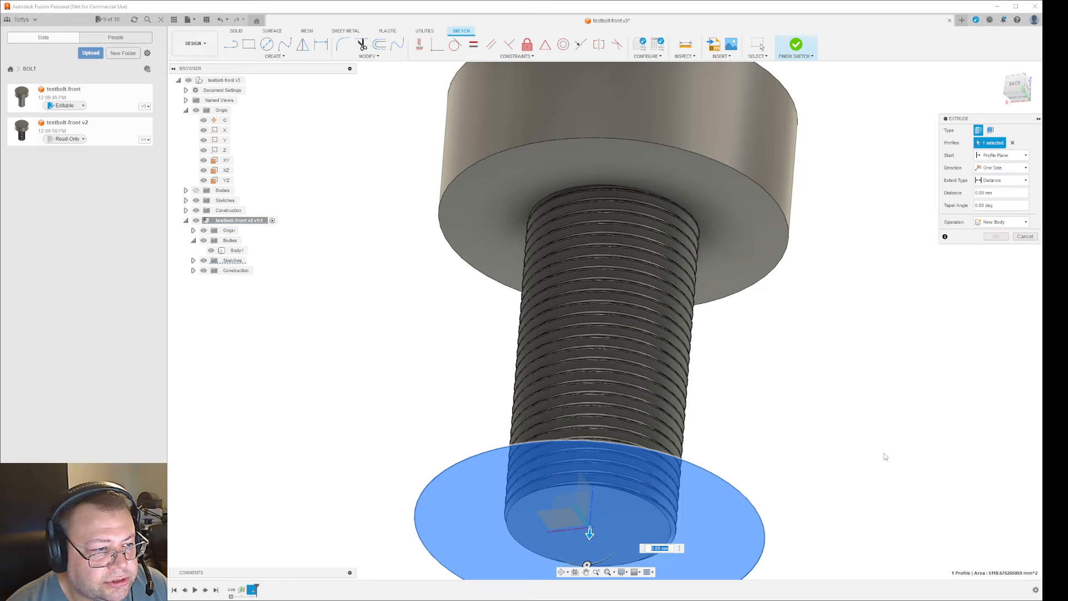
{"action": "left_click", "coordinate": [1007, 179]}
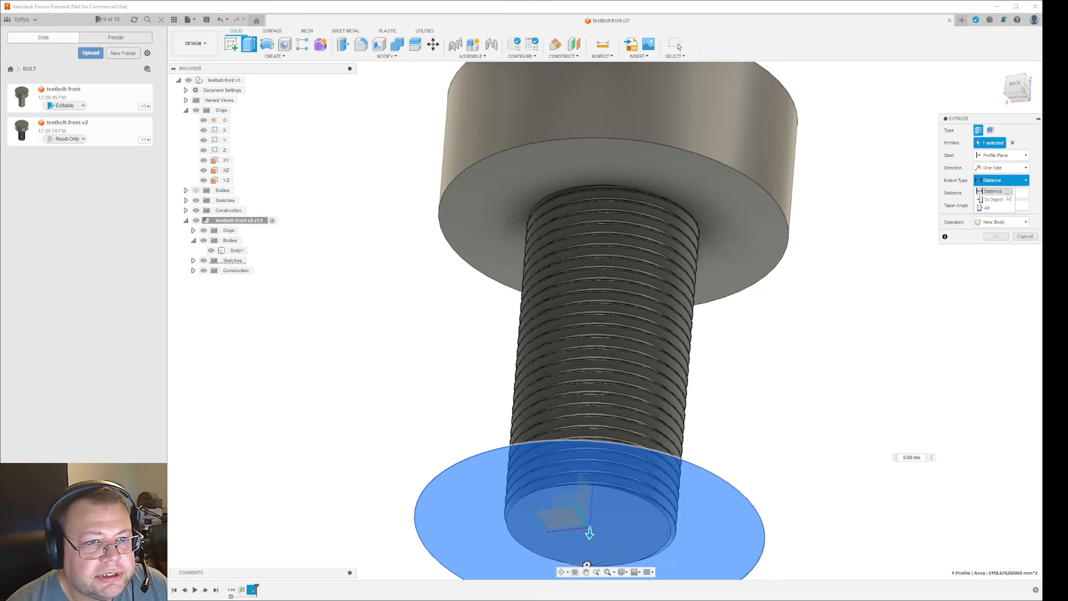
{"action": "left_click", "coordinate": [993, 198]}
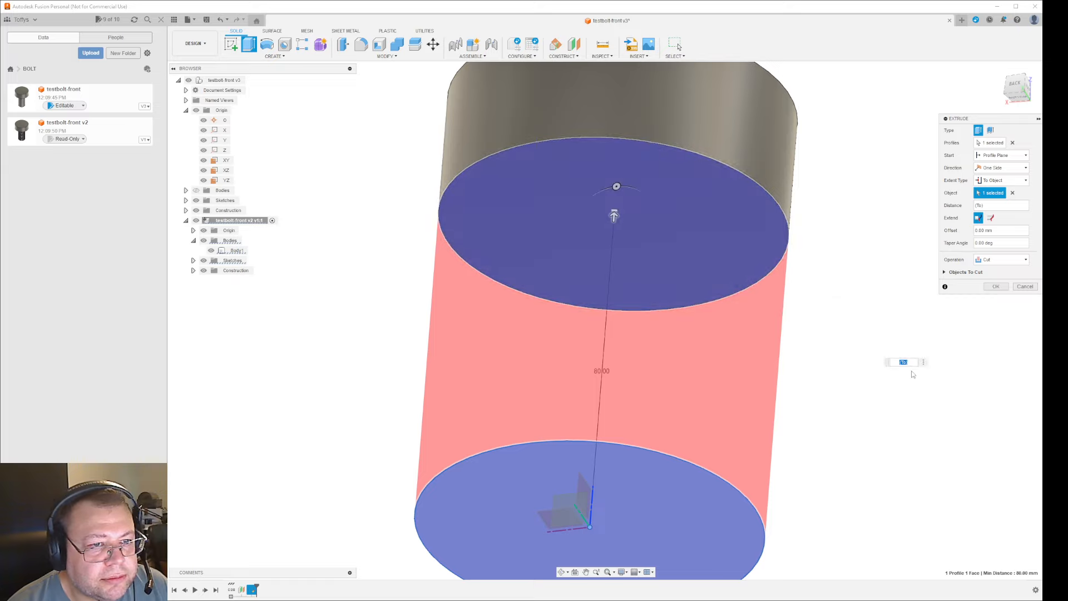
{"action": "left_click", "coordinate": [1001, 259]}
{"action": "left_click", "coordinate": [996, 295]}
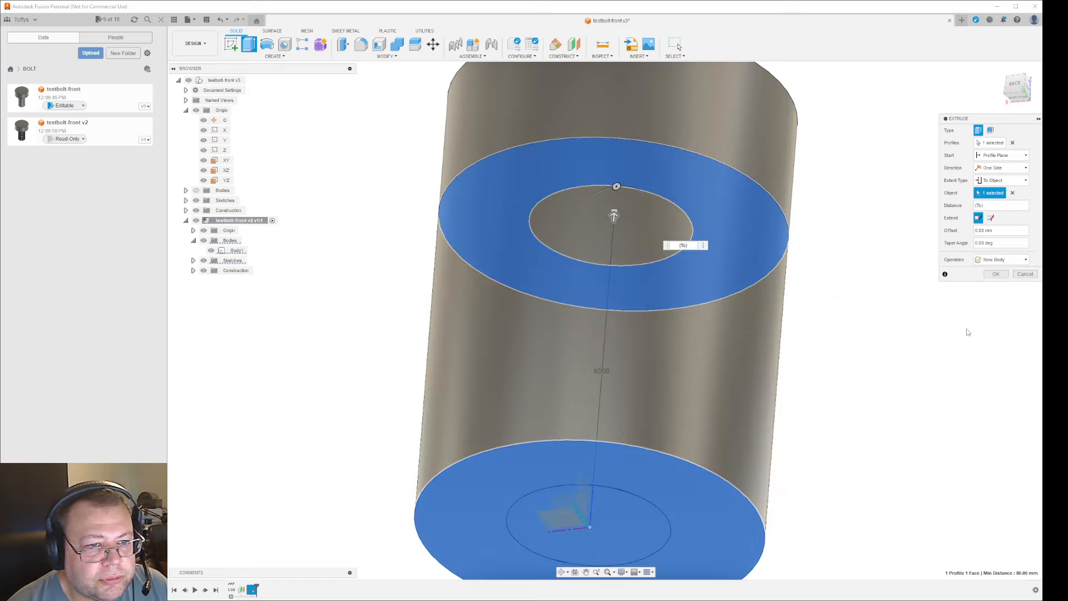
{"action": "left_click", "coordinate": [995, 275]}
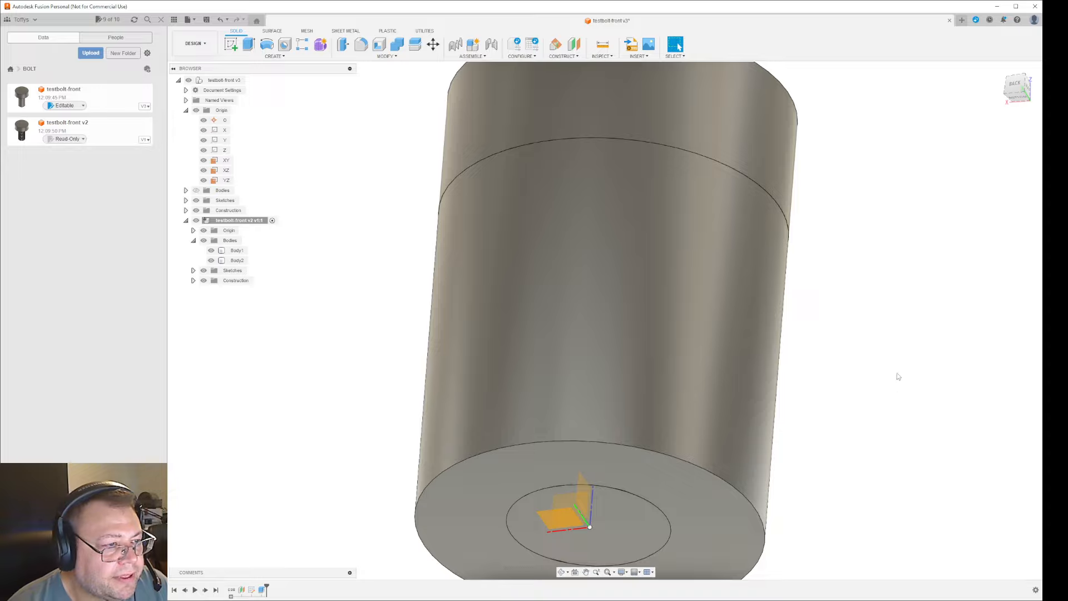
Examine the extruded cylinder from several angles, hiding the threaded bolt body and showing it again
{"action": "scroll", "coordinate": [894, 363], "scroll_direction": "down", "scroll_amount": 5}
{"action": "middle_click_drag", "start_coordinate": [918, 358], "coordinate": [793, 329], "text": "shift"}
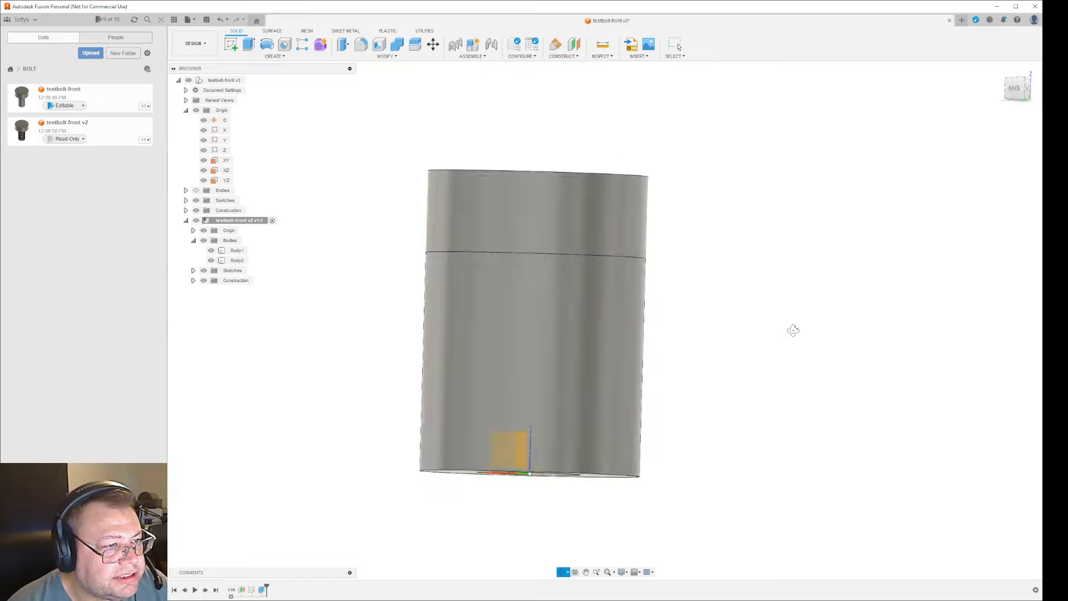
{"action": "left_click", "coordinate": [608, 266]}
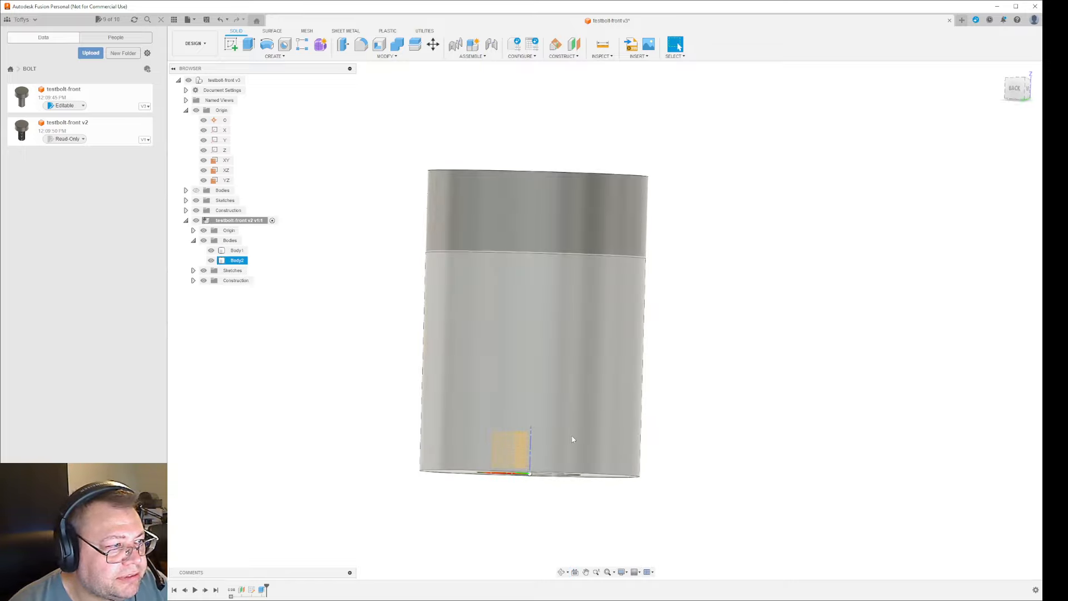
{"action": "left_click", "coordinate": [282, 404]}
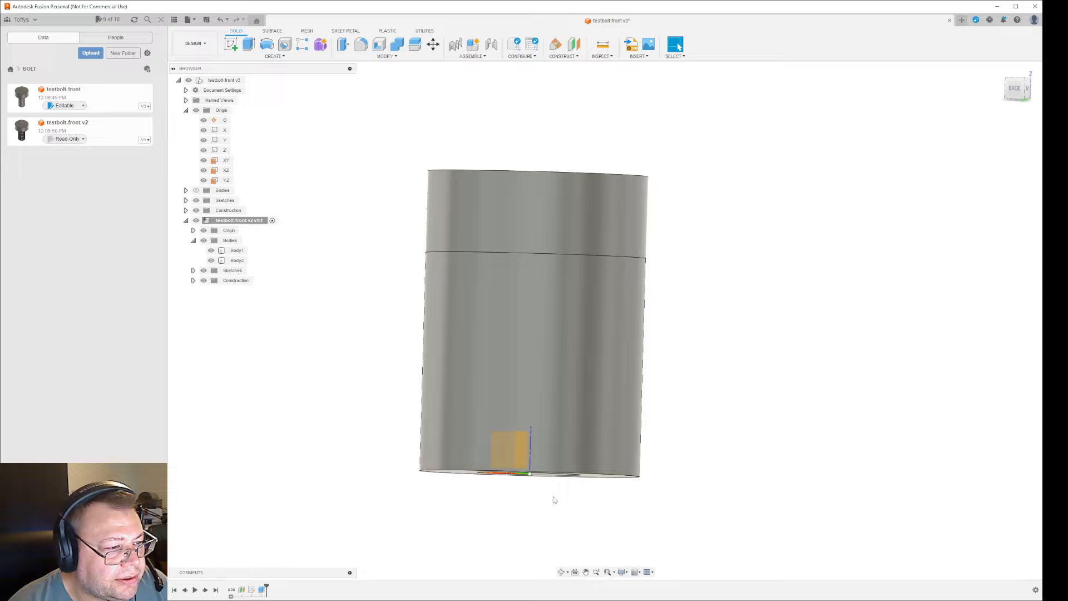
{"action": "middle_click_drag", "start_coordinate": [708, 386], "coordinate": [699, 413], "text": "shift"}
{"action": "left_click", "coordinate": [211, 250]}
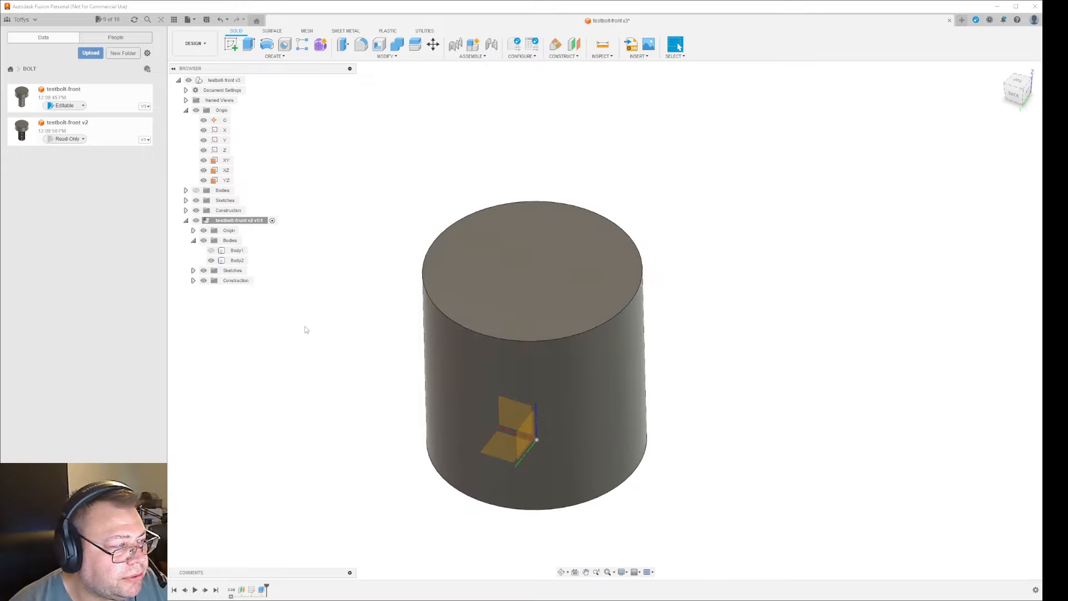
{"action": "left_click", "coordinate": [211, 250]}
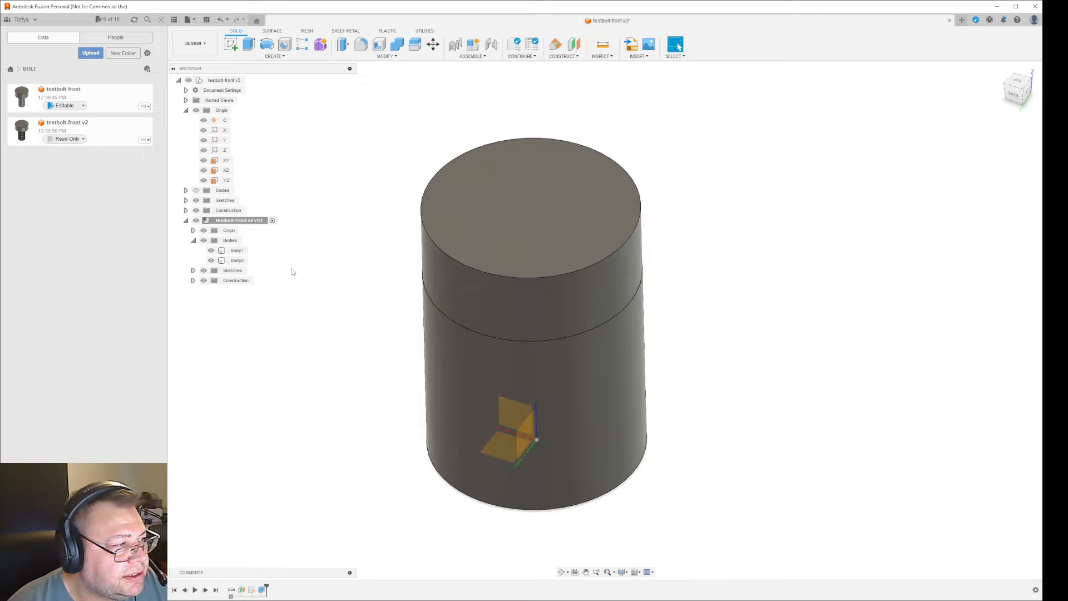
Cut the threaded bolt Body1 out of the cylinder Body2 with Combine, keeping the tool body
{"action": "left_click", "coordinate": [245, 261]}
{"action": "middle_click_drag", "start_coordinate": [348, 388], "coordinate": [340, 339], "text": "shift"}
{"action": "left_click", "coordinate": [385, 56]}
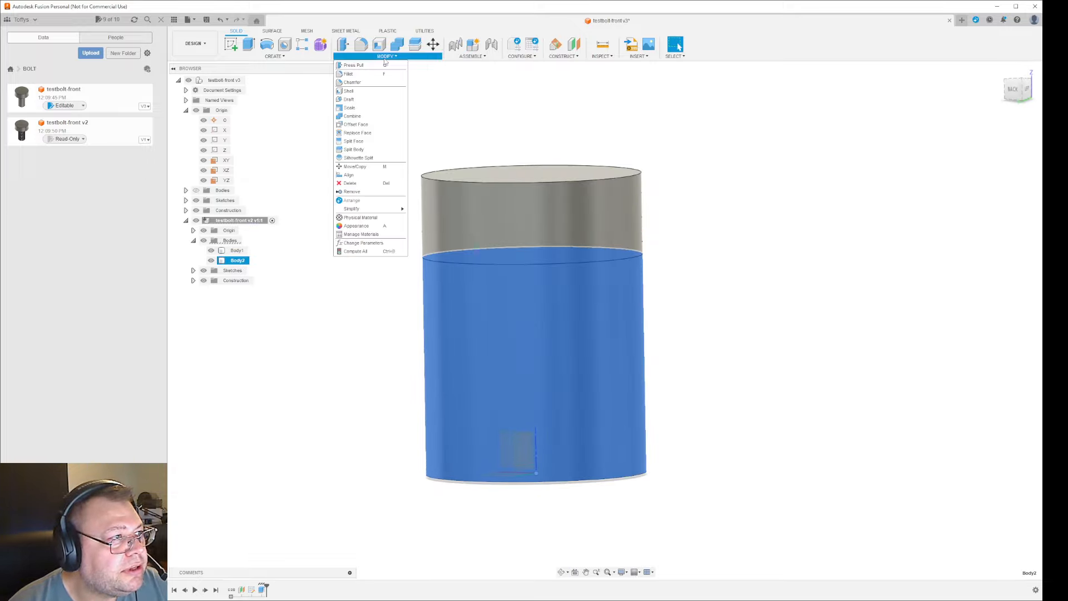
{"action": "left_click", "coordinate": [345, 120]}
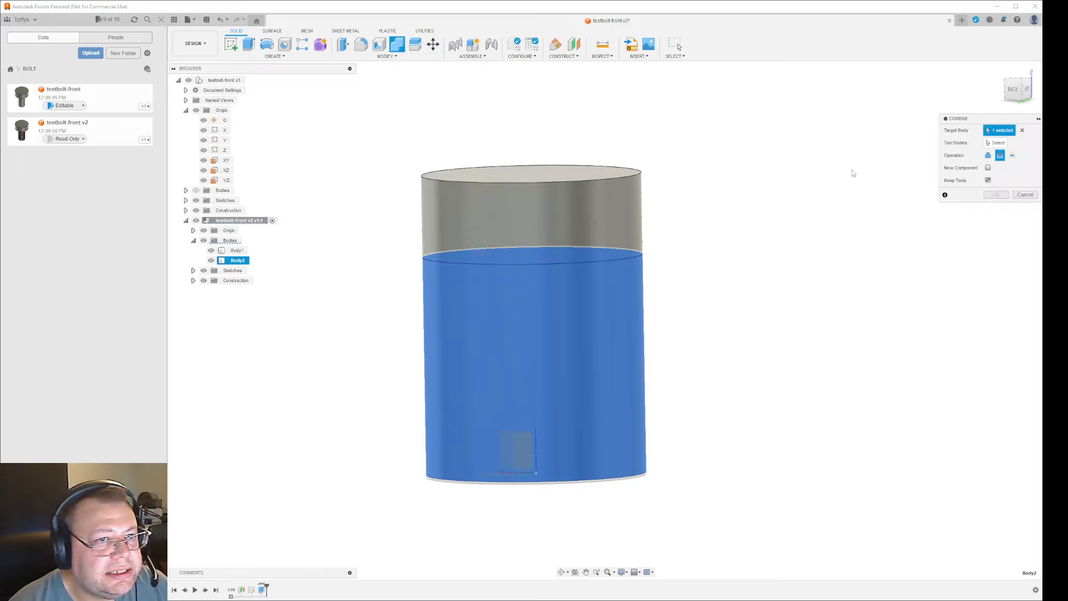
{"action": "left_click", "coordinate": [995, 142]}
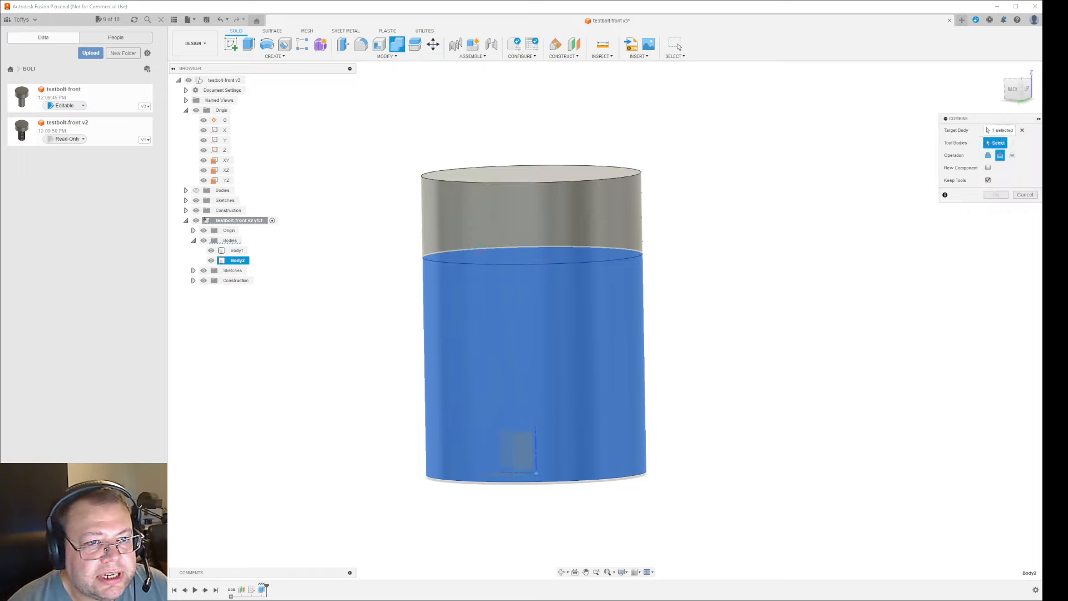
{"action": "left_click", "coordinate": [988, 180]}
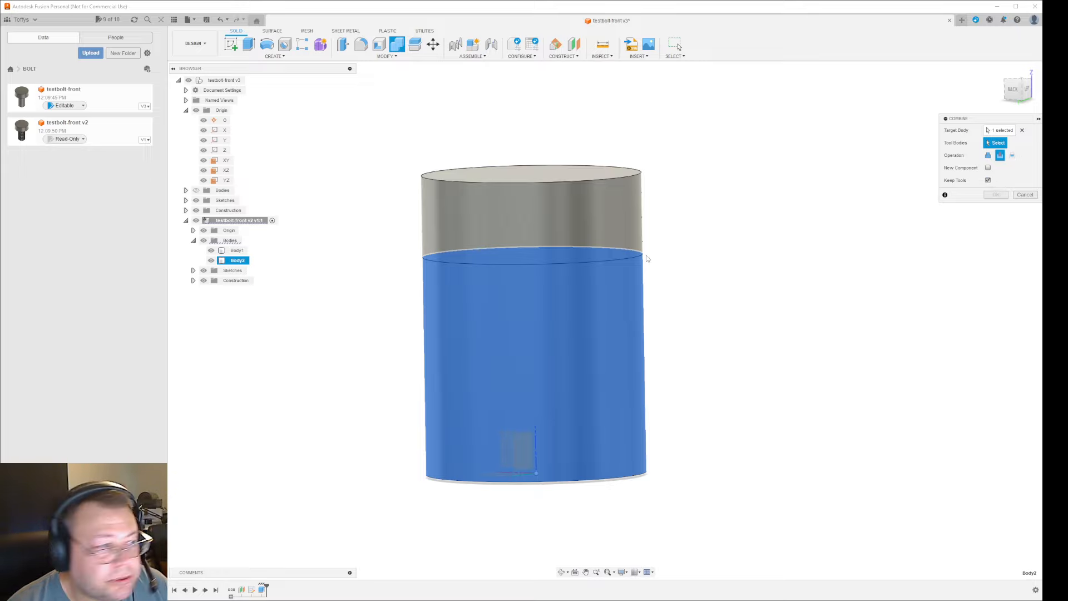
{"action": "left_click", "coordinate": [236, 251]}
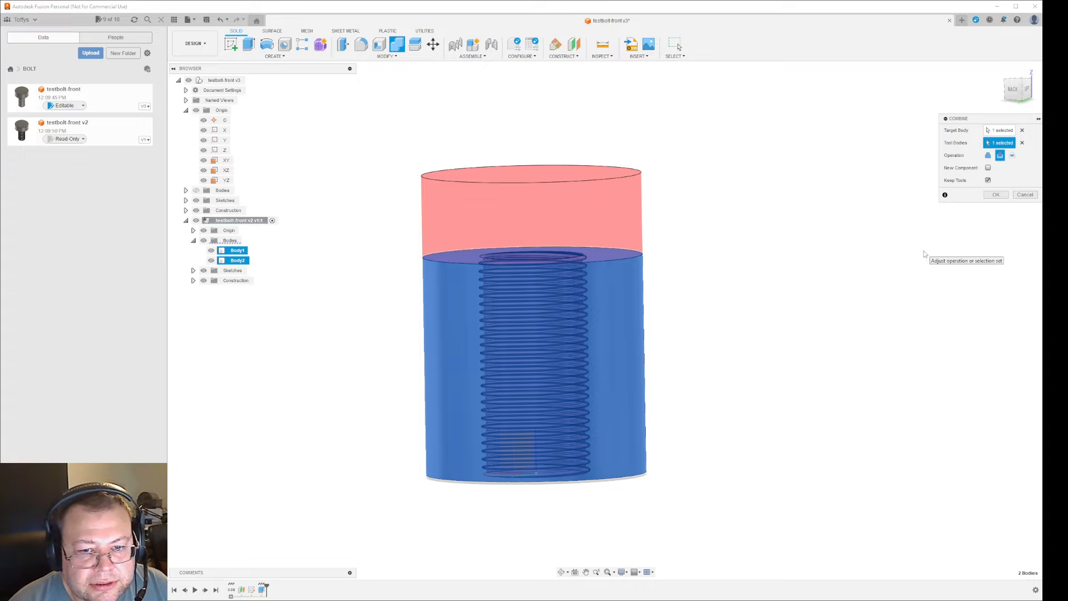
{"action": "left_click", "coordinate": [1000, 196]}
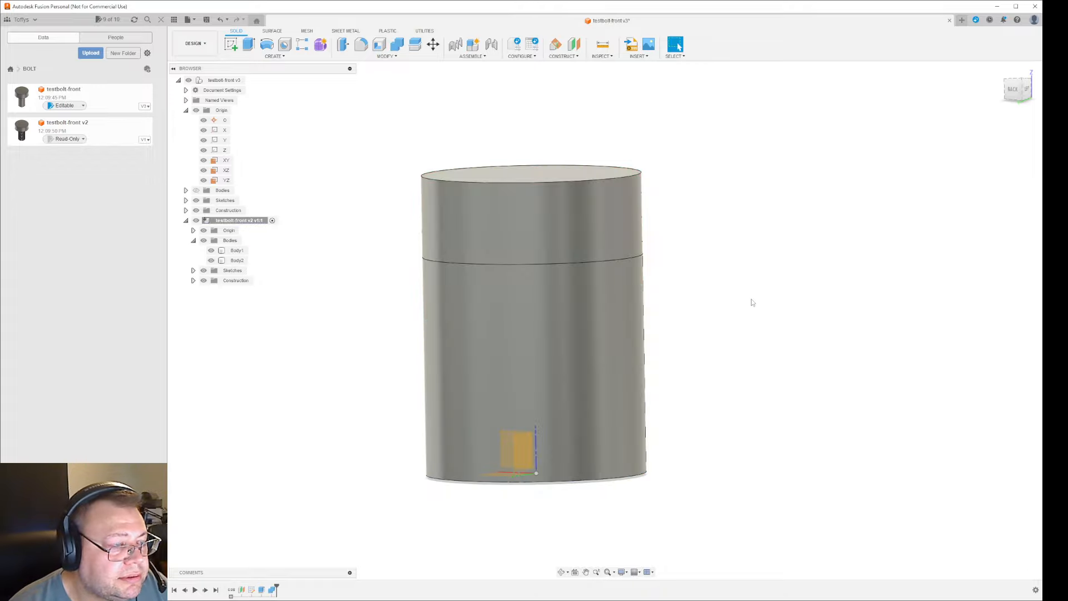
Hide the component's Body1 and Body2, expand the design's own Bodies folder and show the chamfered plain bolt
{"action": "left_click", "coordinate": [211, 250]}
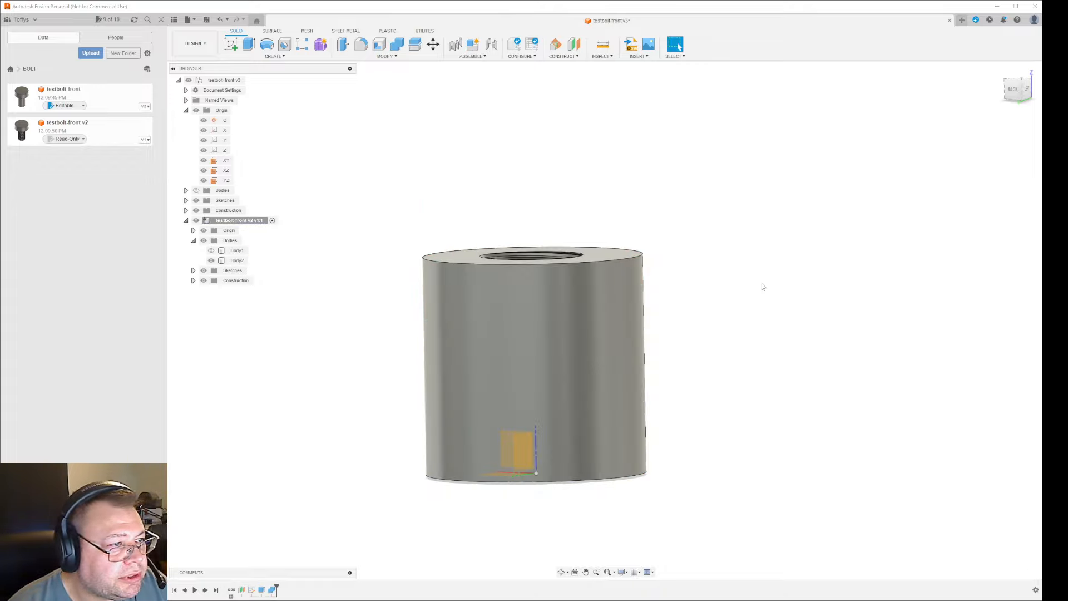
{"action": "mouse_move", "coordinate": [762, 284]}
{"action": "middle_mouse_down", "text": "shift"}
{"action": "mouse_move", "coordinate": [749, 321]}
{"action": "mouse_move", "coordinate": [753, 350]}
{"action": "mouse_move", "coordinate": [769, 352]}
{"action": "mouse_move", "coordinate": [781, 309]}
{"action": "mouse_move", "coordinate": [736, 334]}
{"action": "mouse_move", "coordinate": [751, 276]}
{"action": "mouse_move", "coordinate": [721, 245]}
{"action": "mouse_move", "coordinate": [753, 243]}
{"action": "mouse_move", "coordinate": [732, 234]}
{"action": "mouse_move", "coordinate": [745, 267]}
{"action": "mouse_move", "coordinate": [722, 300]}
{"action": "mouse_move", "coordinate": [758, 295]}
{"action": "mouse_move", "coordinate": [748, 275]}
{"action": "middle_mouse_up", "text": "shift"}
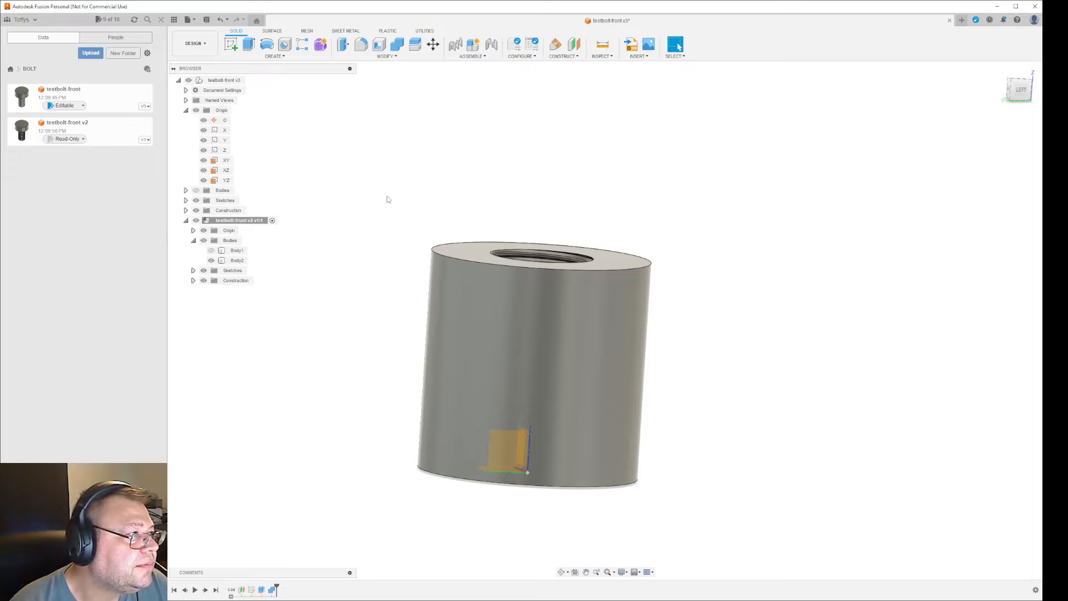
{"action": "left_click", "coordinate": [186, 190]}
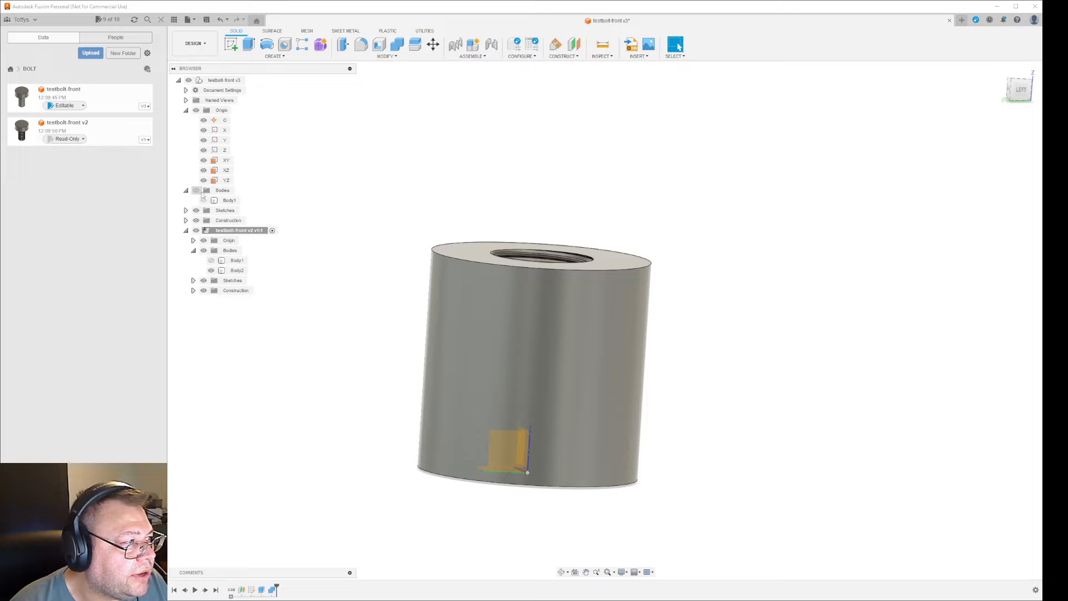
{"action": "left_click", "coordinate": [211, 270]}
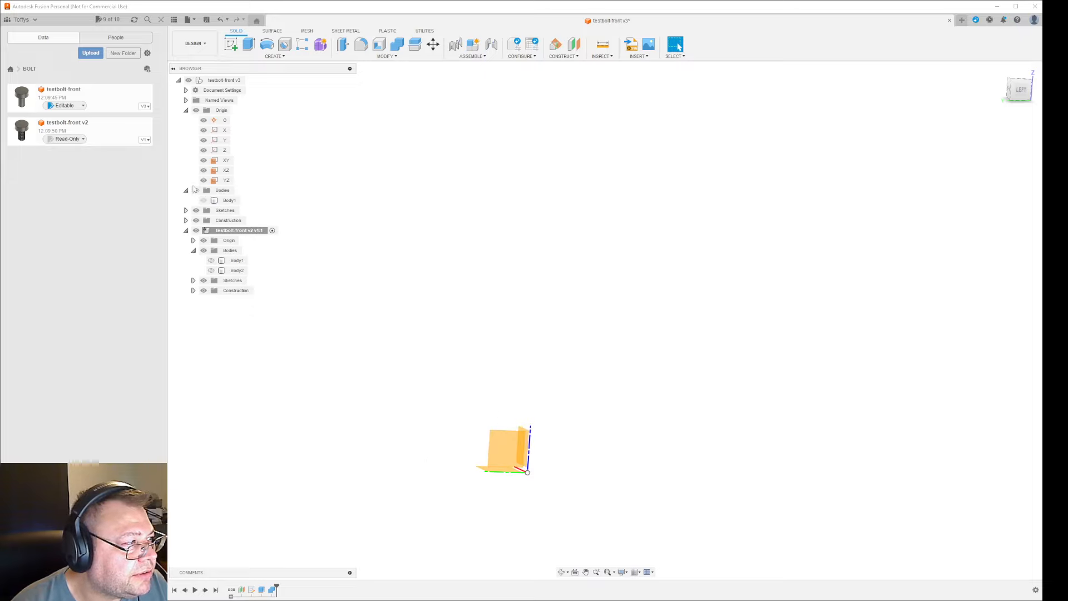
{"action": "left_click", "coordinate": [195, 190]}
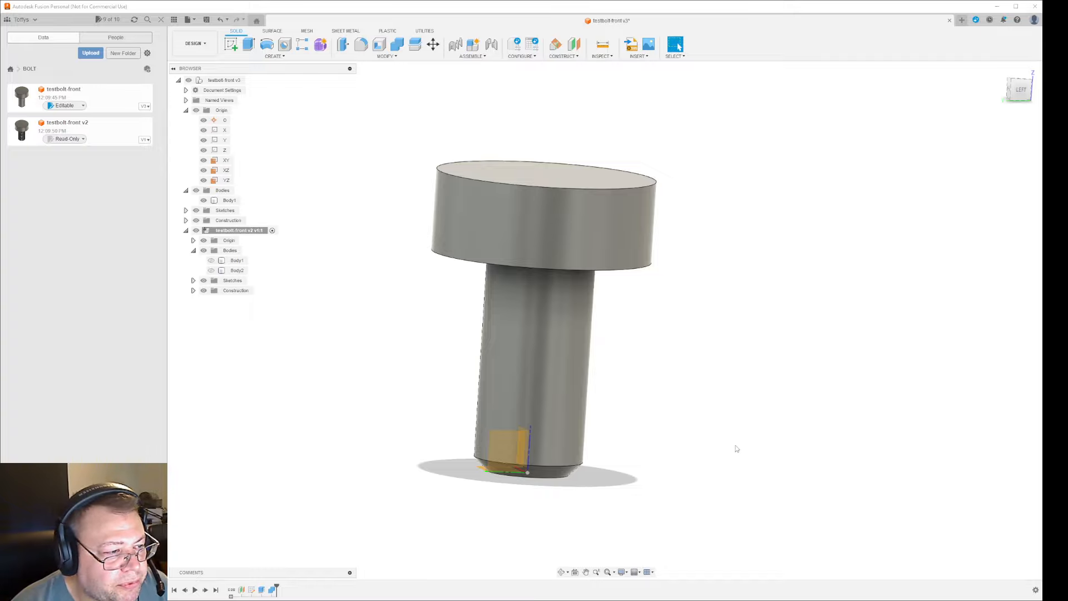
Cut the component's Body2 out of the plain bolt Body1 with Combine, keeping the tool body, and hide Body2 and its component
{"action": "middle_click_drag", "start_coordinate": [736, 448], "coordinate": [675, 393], "text": "shift"}
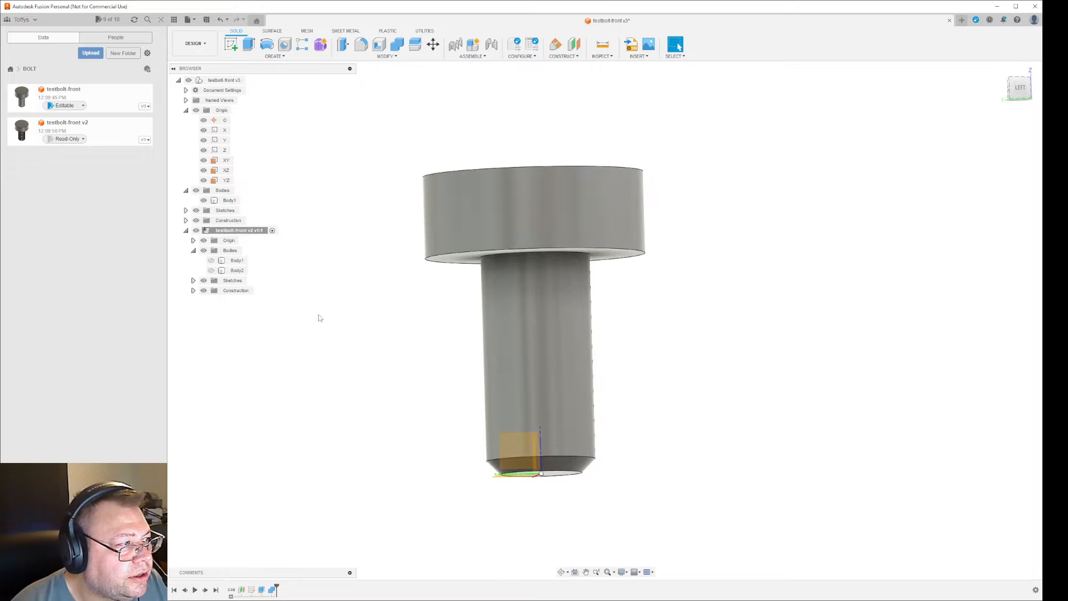
{"action": "left_click", "coordinate": [229, 200]}
{"action": "left_click", "coordinate": [385, 58]}
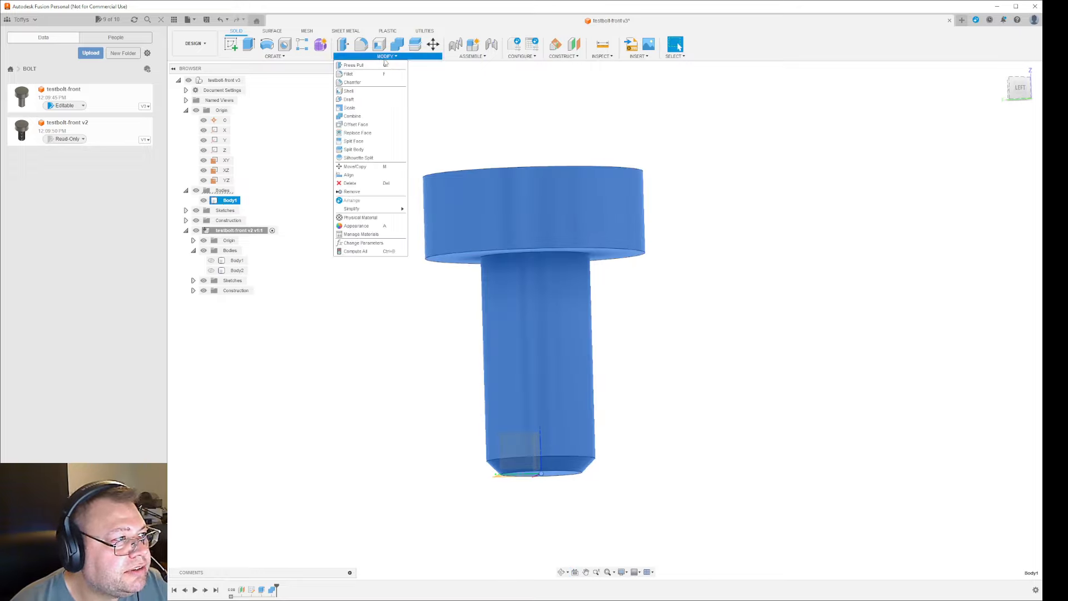
{"action": "left_click", "coordinate": [352, 115]}
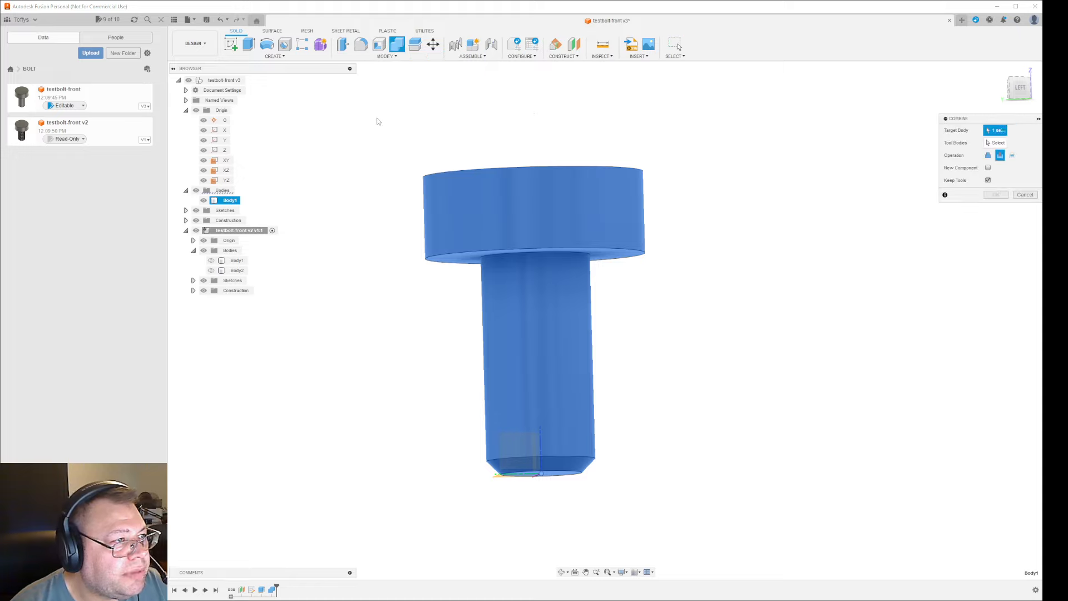
{"action": "left_click", "coordinate": [998, 143]}
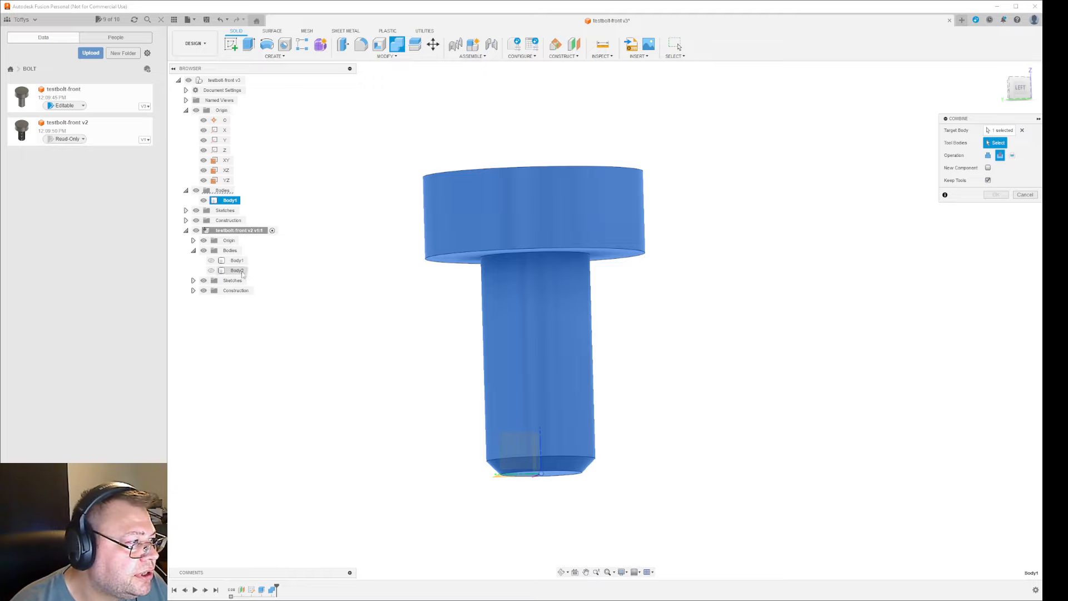
{"action": "left_click", "coordinate": [210, 270]}
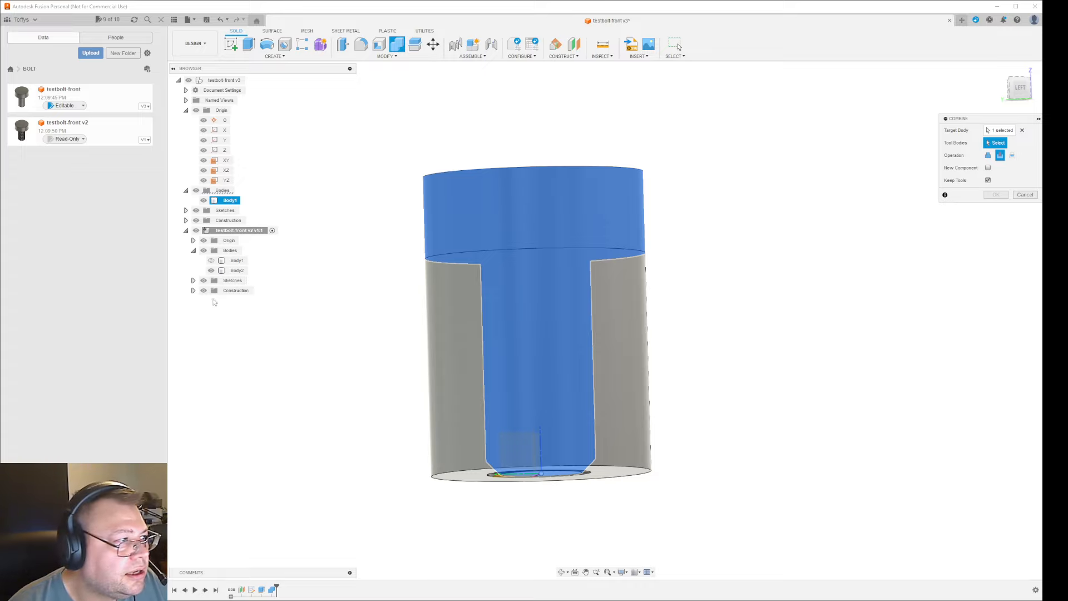
{"action": "left_click", "coordinate": [237, 270]}
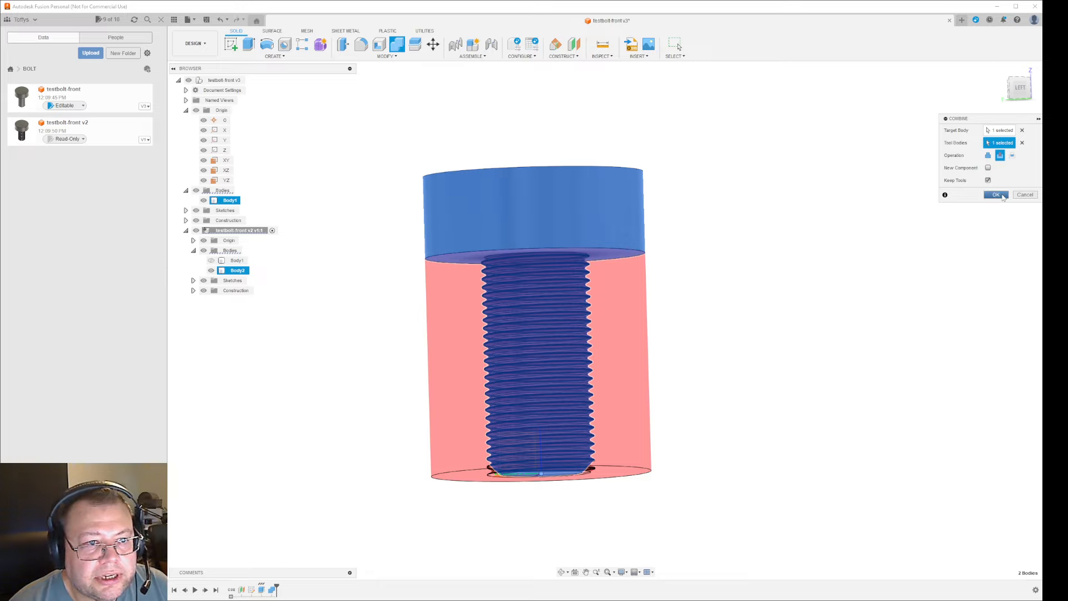
{"action": "left_click", "coordinate": [996, 194]}
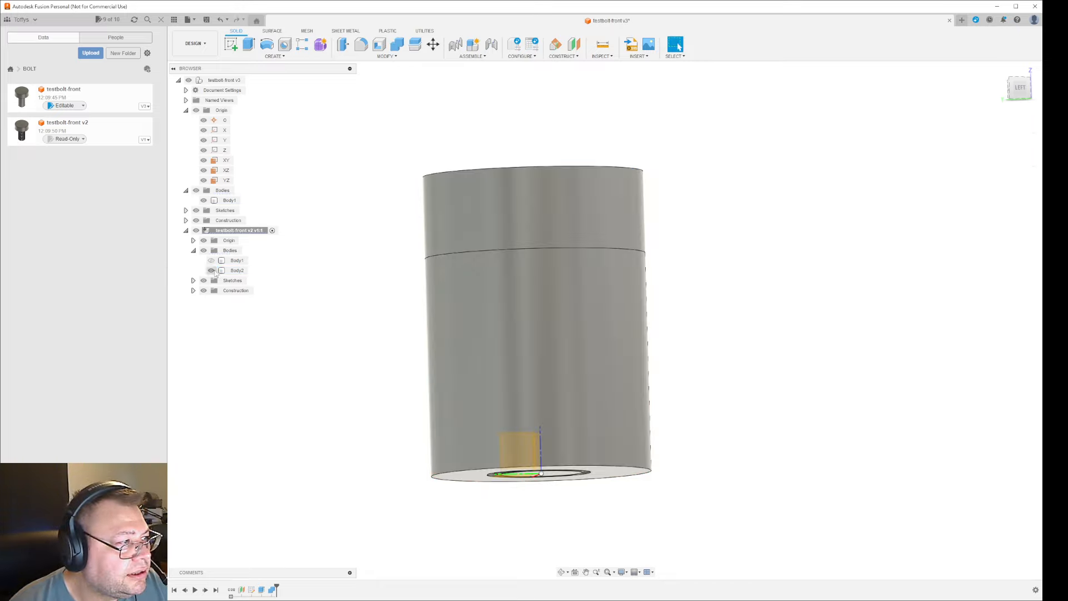
{"action": "left_click", "coordinate": [212, 271]}
{"action": "left_click", "coordinate": [196, 230]}
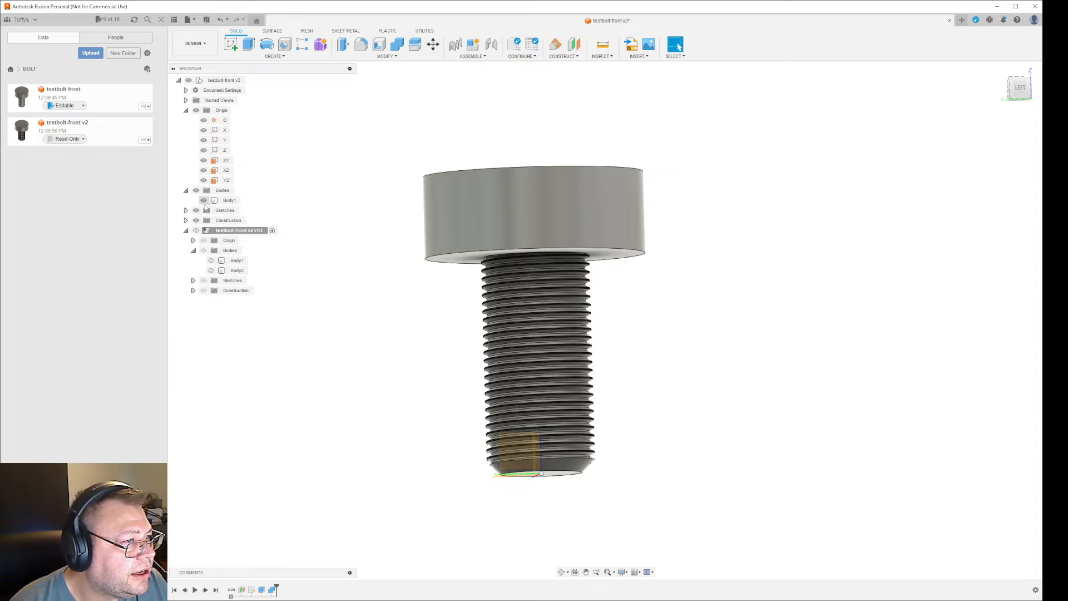
Examine the threaded bolt from several angles, checking the thread crests and how the thread runs out into the chamfered end
{"action": "scroll", "coordinate": [576, 498], "scroll_direction": "up", "scroll_amount": 5}
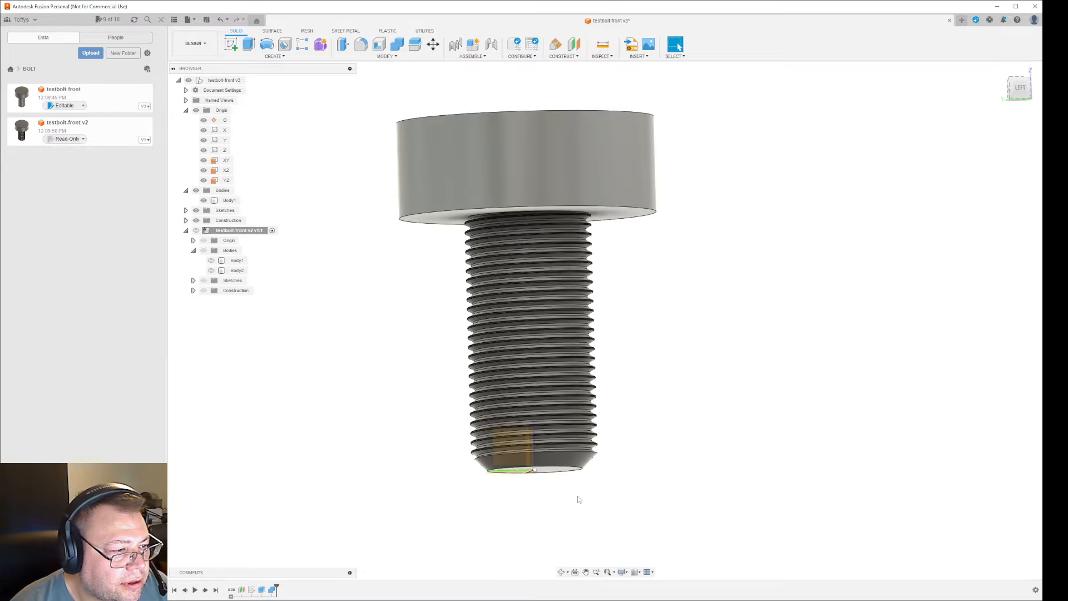
{"action": "middle_click_drag", "start_coordinate": [642, 458], "coordinate": [598, 451], "text": "shift"}
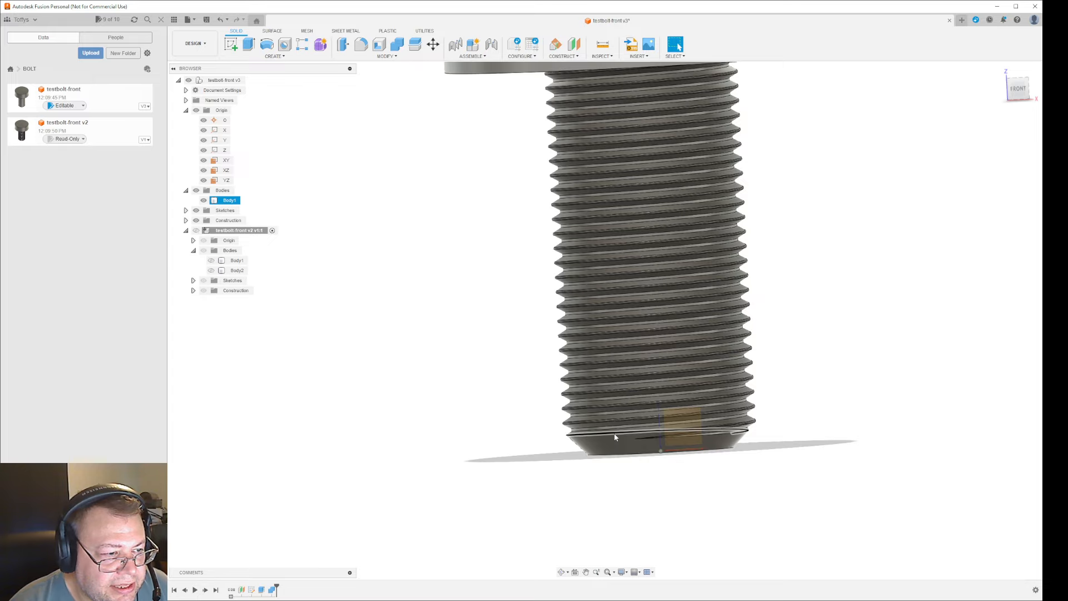
{"action": "scroll", "coordinate": [615, 437], "scroll_direction": "up", "scroll_amount": 5}
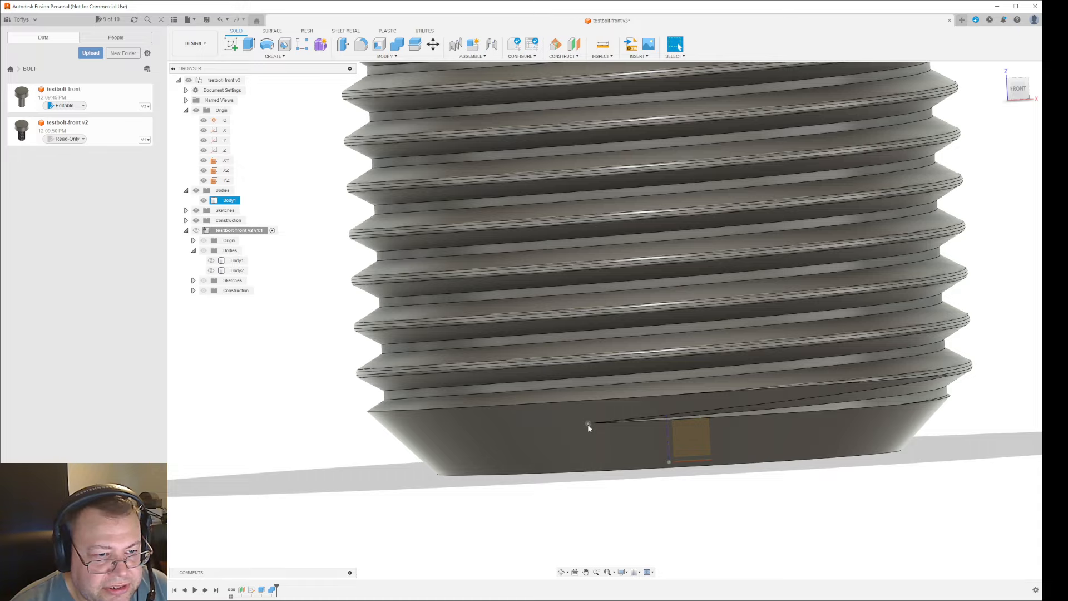
{"action": "middle_click_drag", "start_coordinate": [588, 426], "coordinate": [807, 471], "text": "shift"}
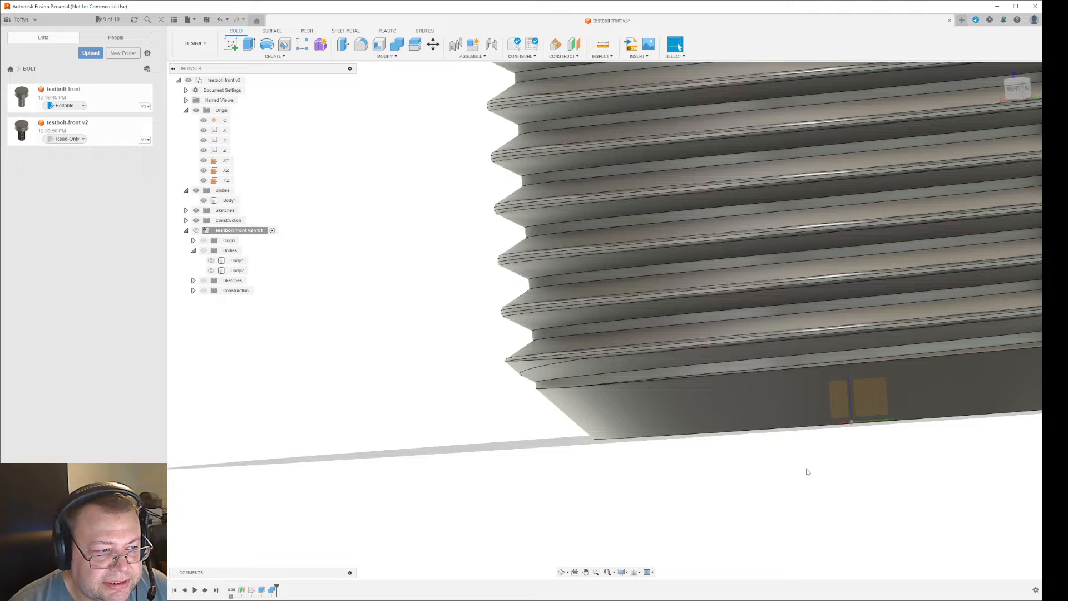
{"action": "scroll", "coordinate": [834, 472], "scroll_direction": "down", "scroll_amount": 6}
{"action": "middle_click_drag", "start_coordinate": [941, 467], "coordinate": [817, 491], "text": "shift"}
{"action": "key", "text": "Escape"}
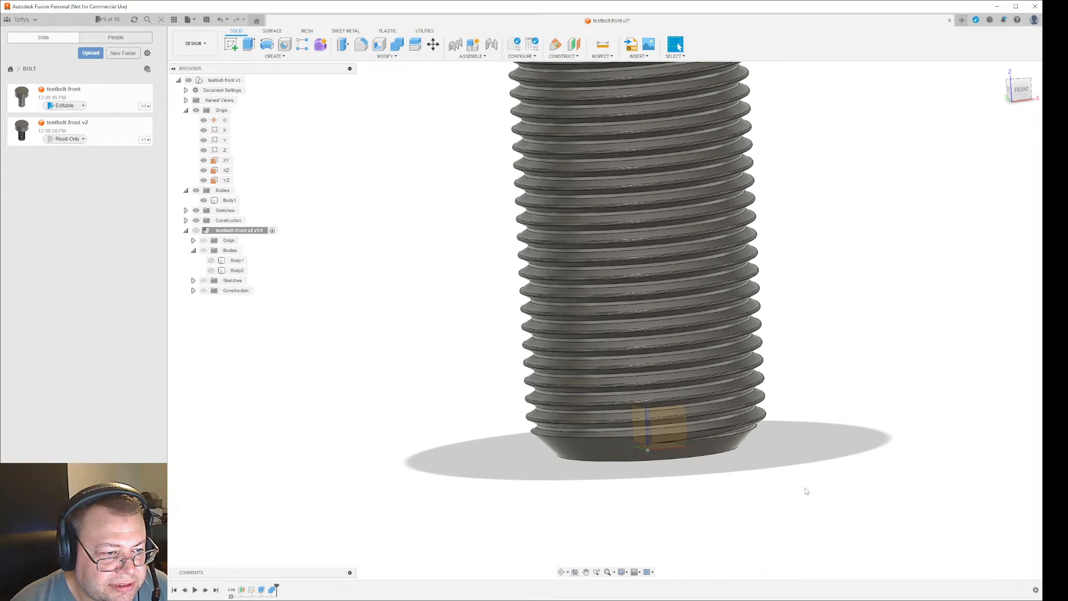
{"action": "scroll", "coordinate": [806, 488], "scroll_direction": "down", "scroll_amount": 5}
{"action": "scroll", "coordinate": [807, 500], "scroll_direction": "up", "scroll_amount": 3}
{"action": "middle_click_drag", "start_coordinate": [811, 500], "coordinate": [712, 492], "text": "shift"}
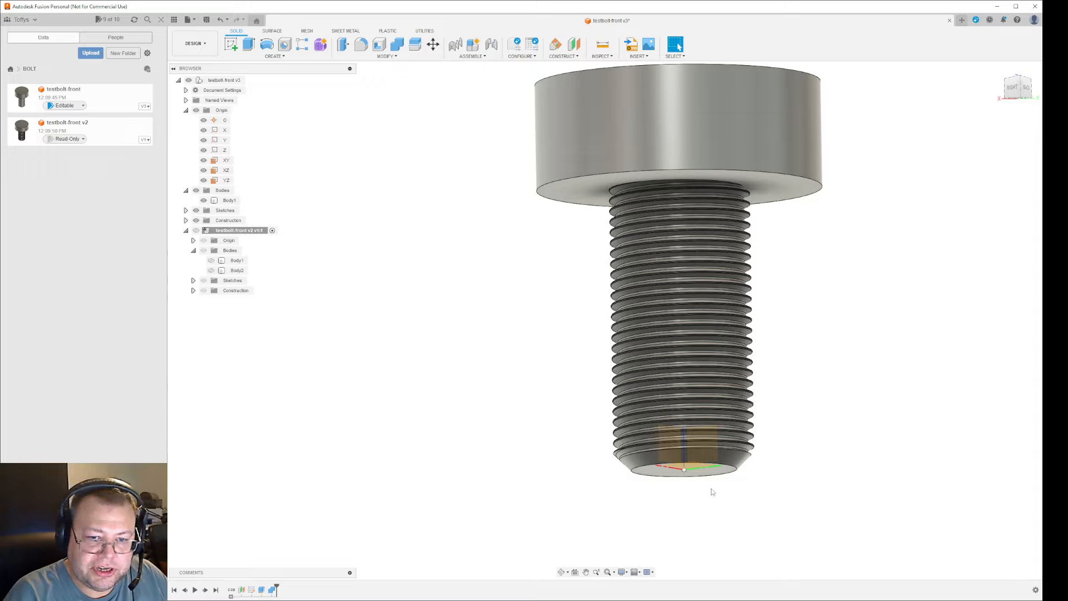
{"action": "scroll", "coordinate": [772, 510], "scroll_direction": "down", "scroll_amount": 5}
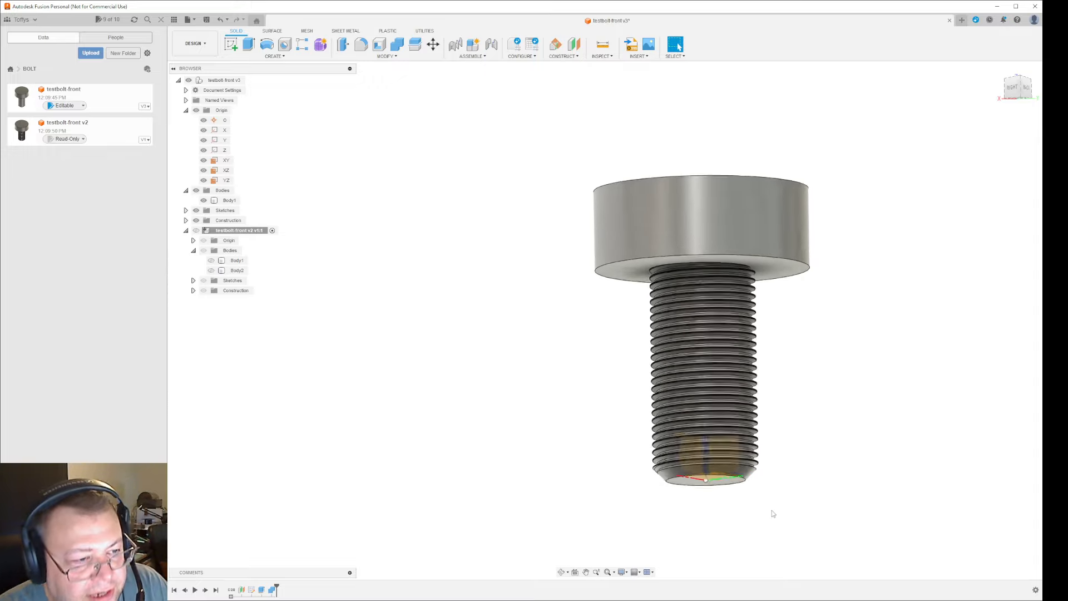
{"action": "middle_click_drag", "start_coordinate": [794, 436], "coordinate": [875, 431], "text": "shift"}
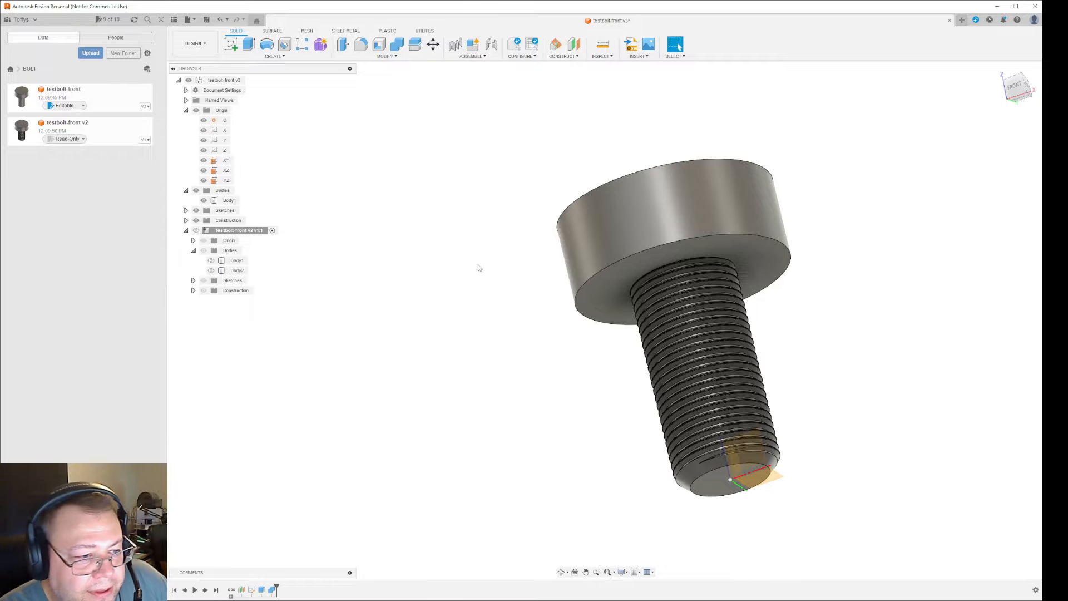
Hide the design's Origin folder so that only the finished threaded bolt is shown
{"action": "scroll", "coordinate": [823, 411], "scroll_direction": "down", "scroll_amount": 3}
{"action": "scroll", "coordinate": [819, 392], "scroll_direction": "up", "scroll_amount": 5}
{"action": "middle_click_drag", "start_coordinate": [818, 392], "coordinate": [757, 359]}
{"action": "left_click", "coordinate": [196, 110]}
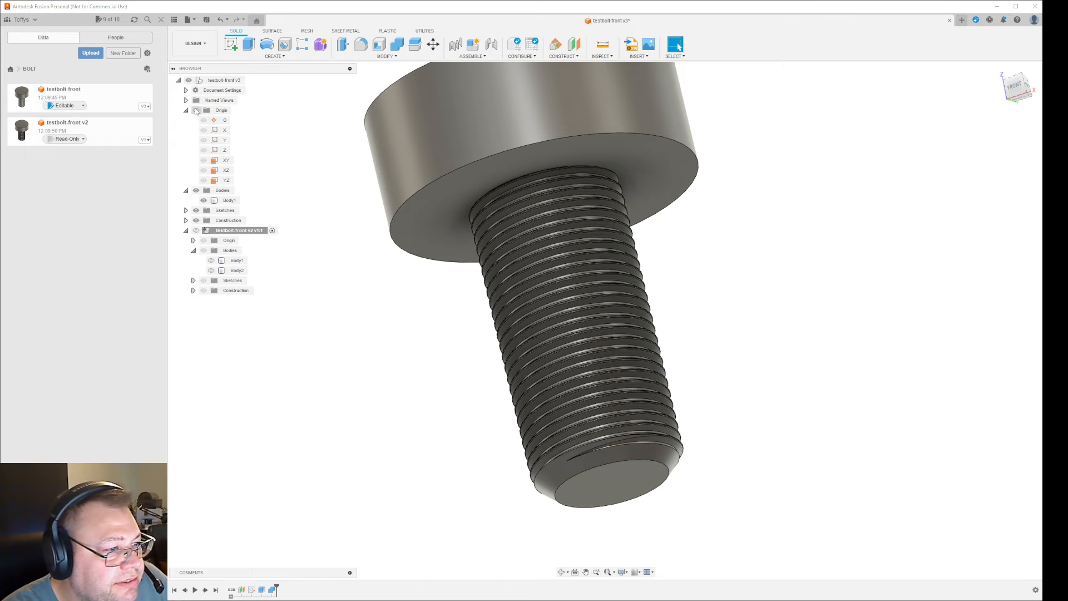
{"action": "middle_click_drag", "start_coordinate": [775, 402], "coordinate": [786, 424]}
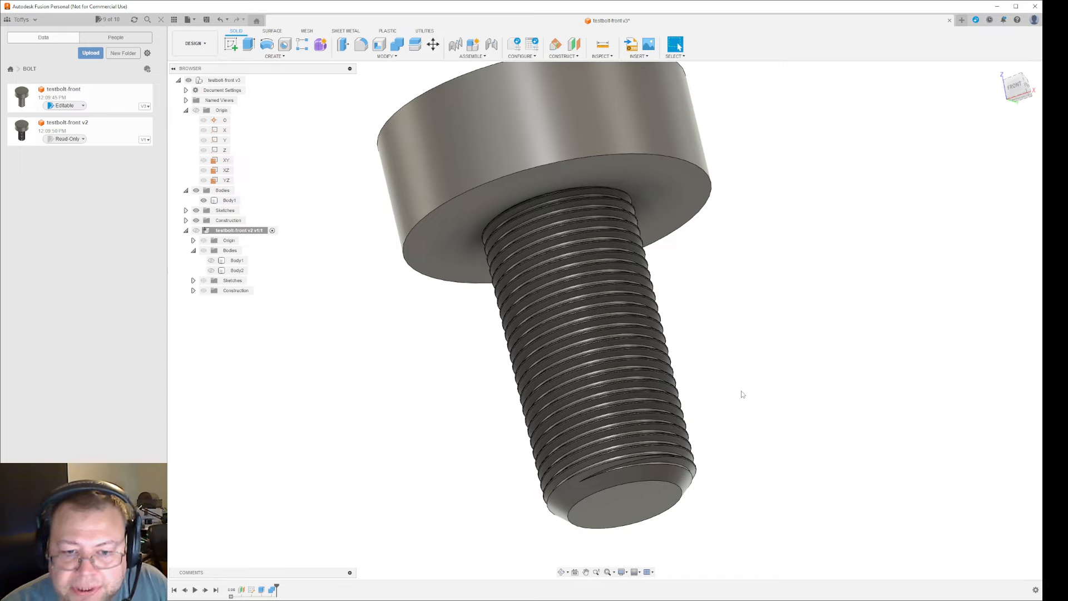
{"action": "middle_click_drag", "start_coordinate": [758, 481], "coordinate": [765, 458]}
{"action": "scroll", "coordinate": [766, 458], "scroll_direction": "up", "scroll_amount": 1}
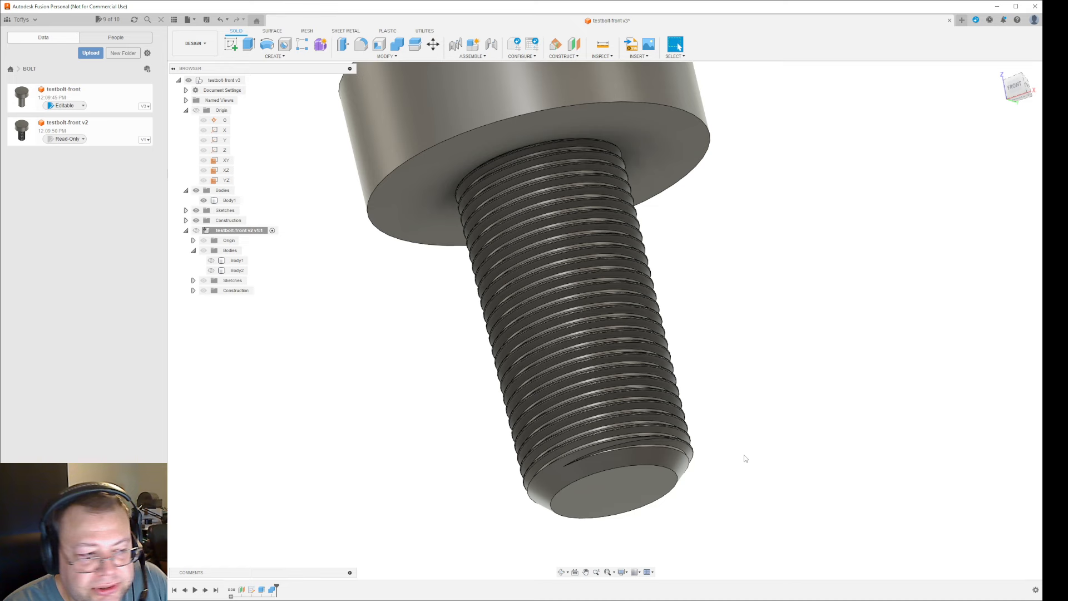
{"action": "scroll", "coordinate": [745, 457], "scroll_direction": "up", "scroll_amount": 1}
{"action": "scroll", "coordinate": [745, 457], "scroll_direction": "down", "scroll_amount": 4}
{"action": "scroll", "coordinate": [745, 458], "scroll_direction": "up", "scroll_amount": 1}
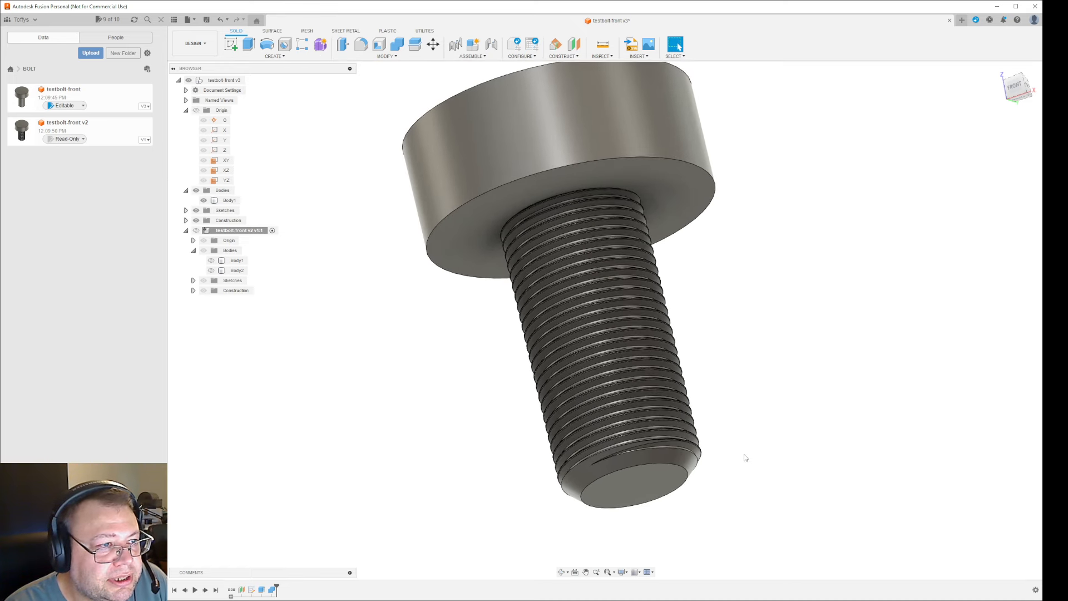
{"action": "scroll", "coordinate": [746, 456], "scroll_direction": "down", "scroll_amount": 1}
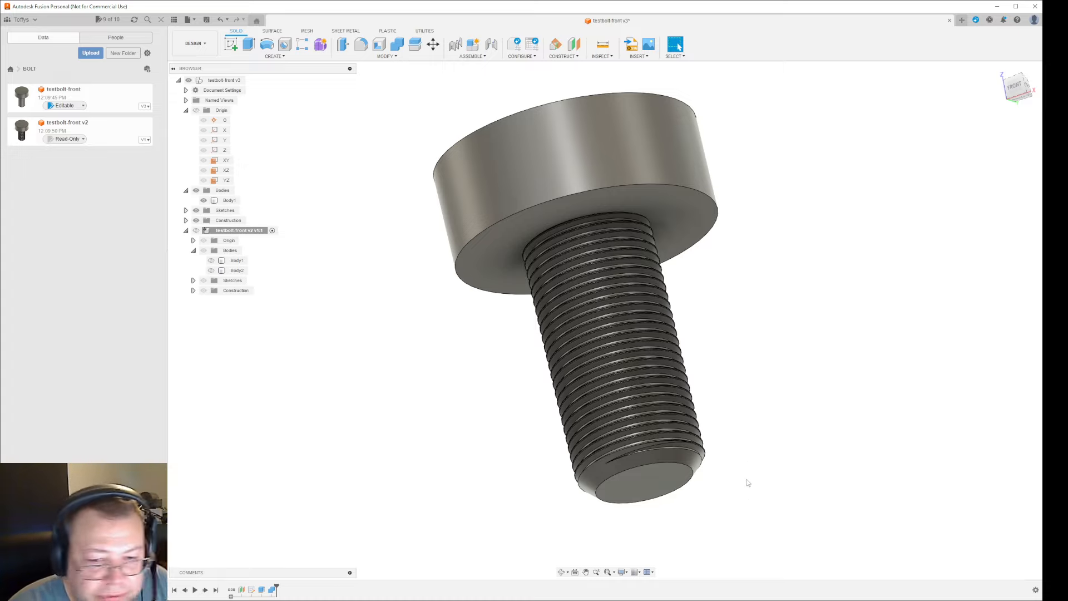
{"action": "middle_click_drag", "start_coordinate": [767, 468], "coordinate": [751, 452]}
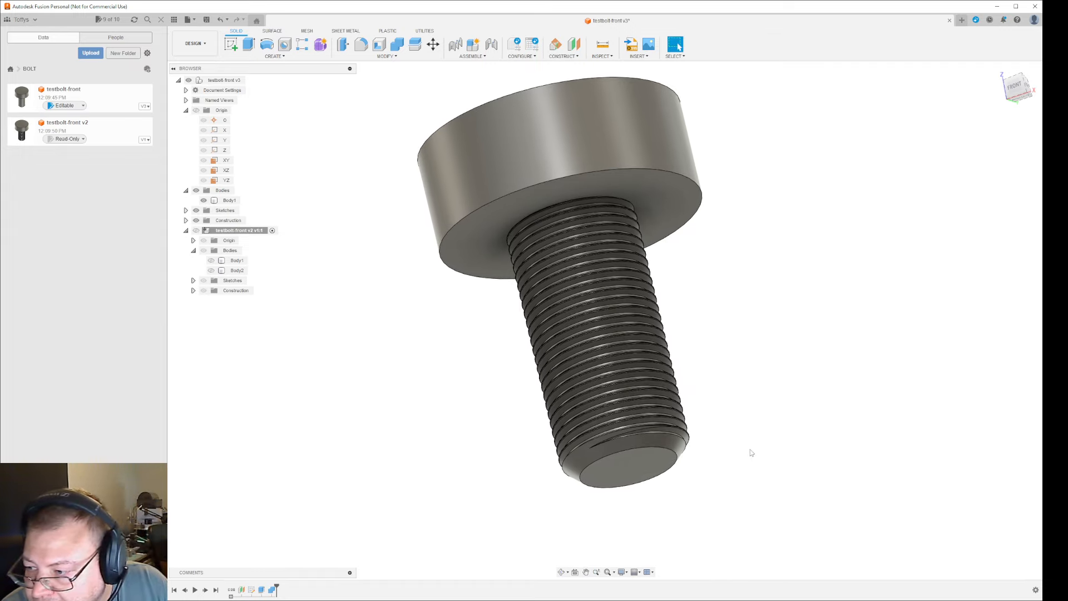